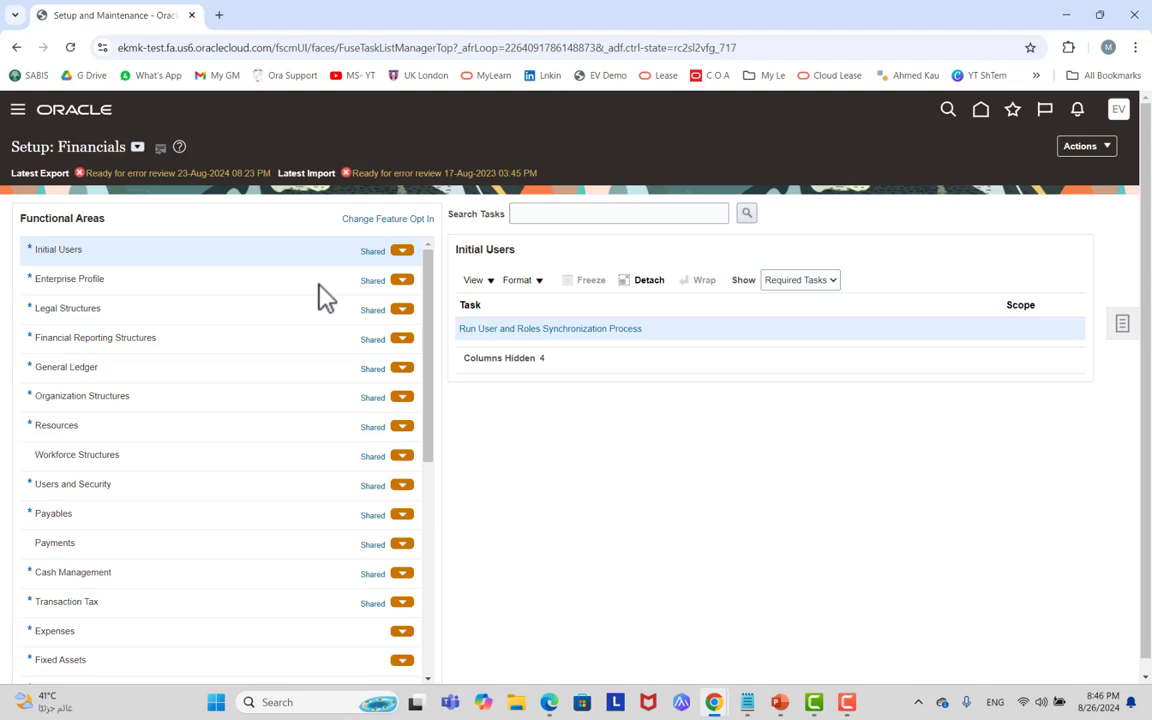
Search the setup tasks for "tax" and open Manage Tax Regimes to create a new tax regime.
click(661, 213)
text(tax)
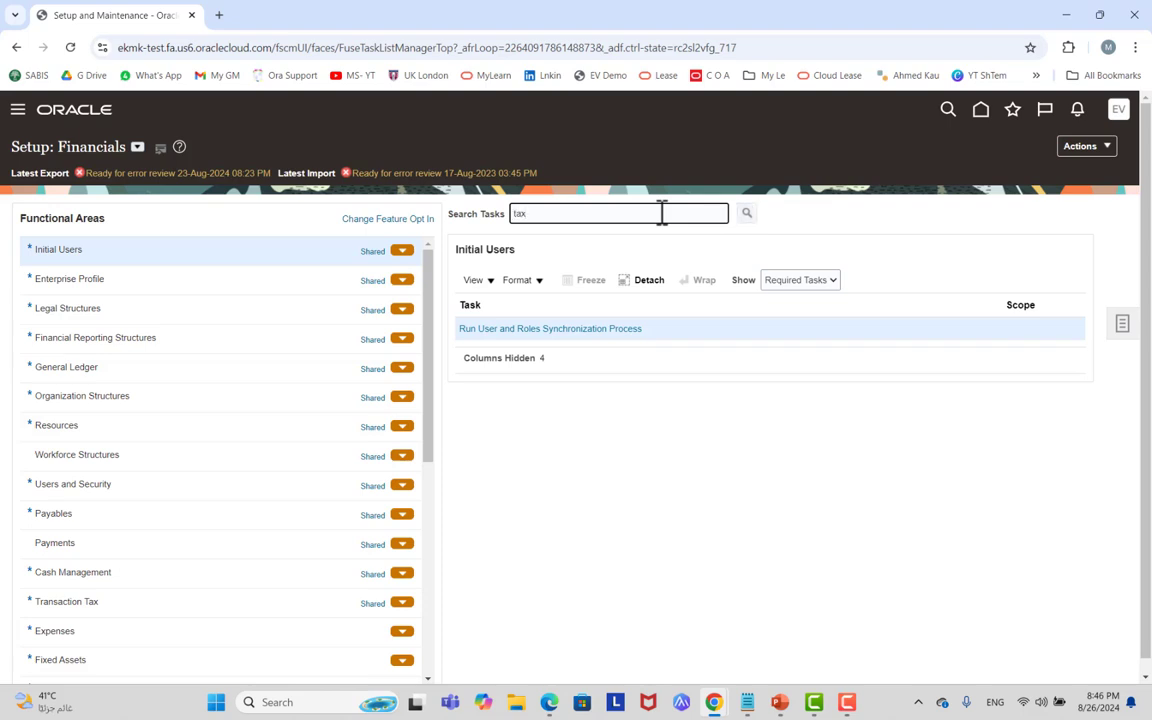
key(Return)
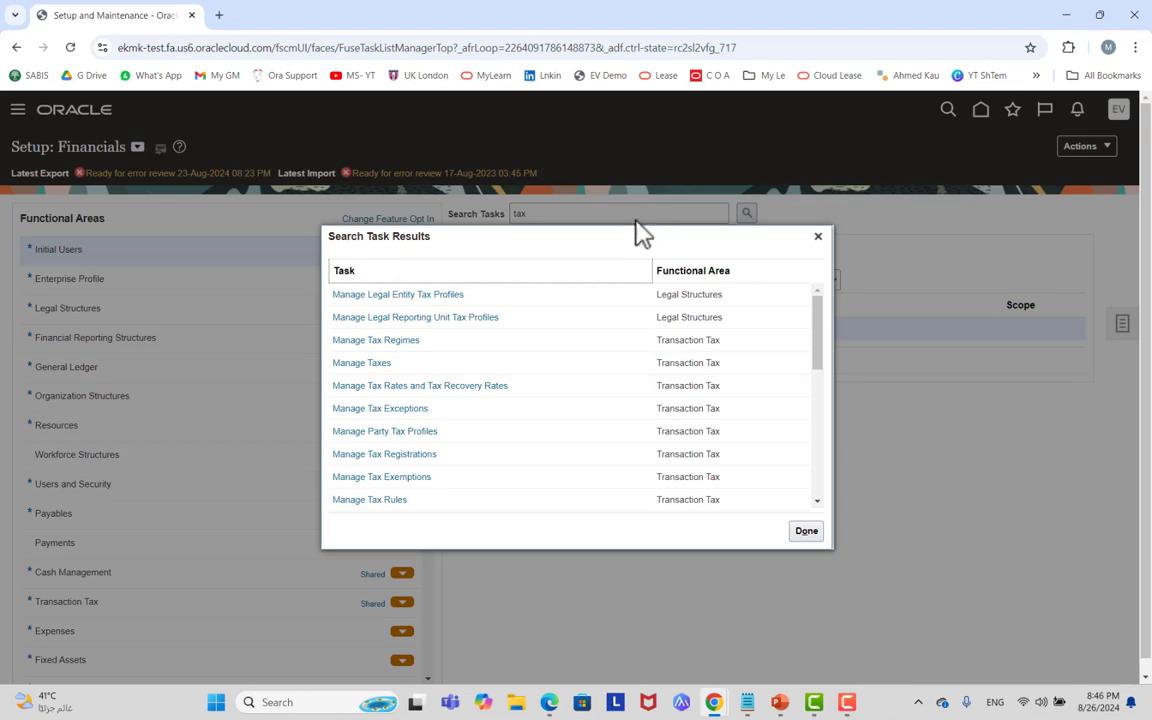
click(385, 341)
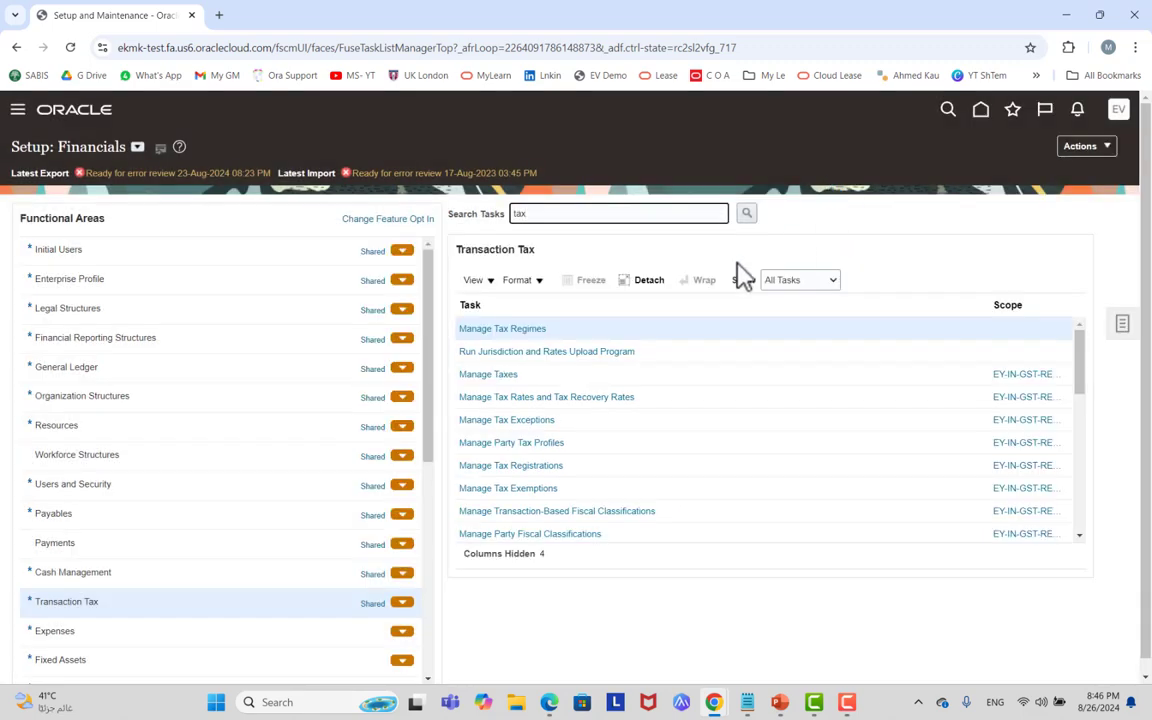
click(508, 329)
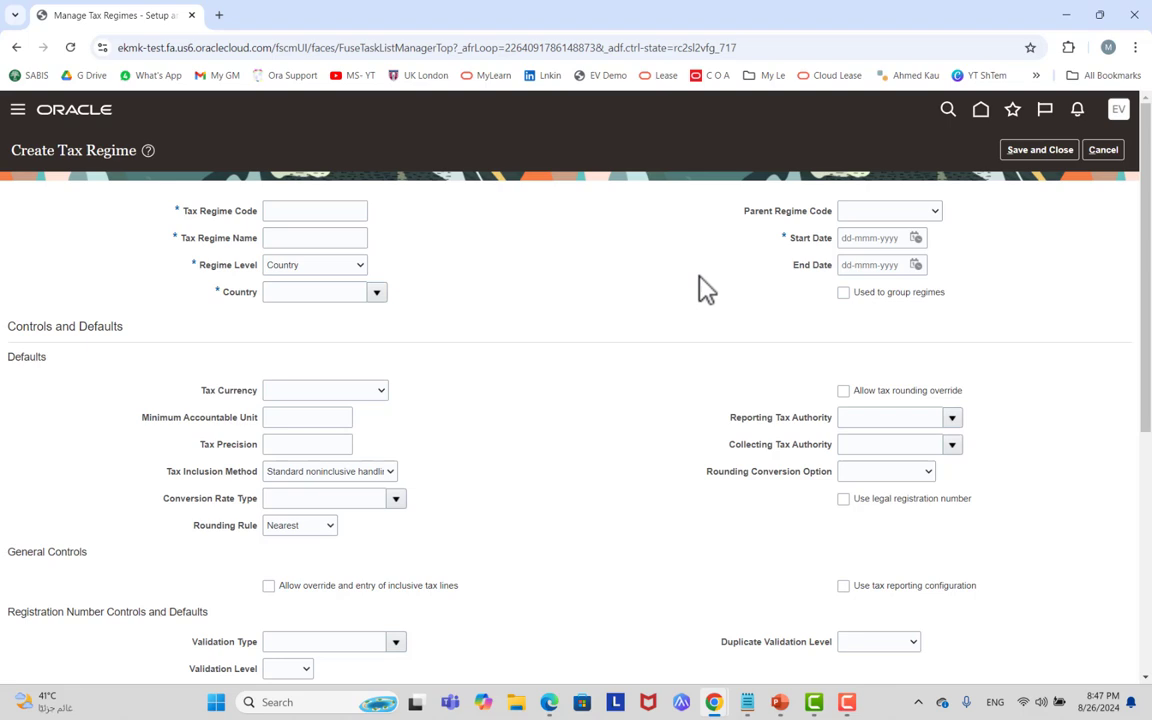
Switch the regime level to Tax zone, view its geography types, and set the level back to Country.
click(320, 237)
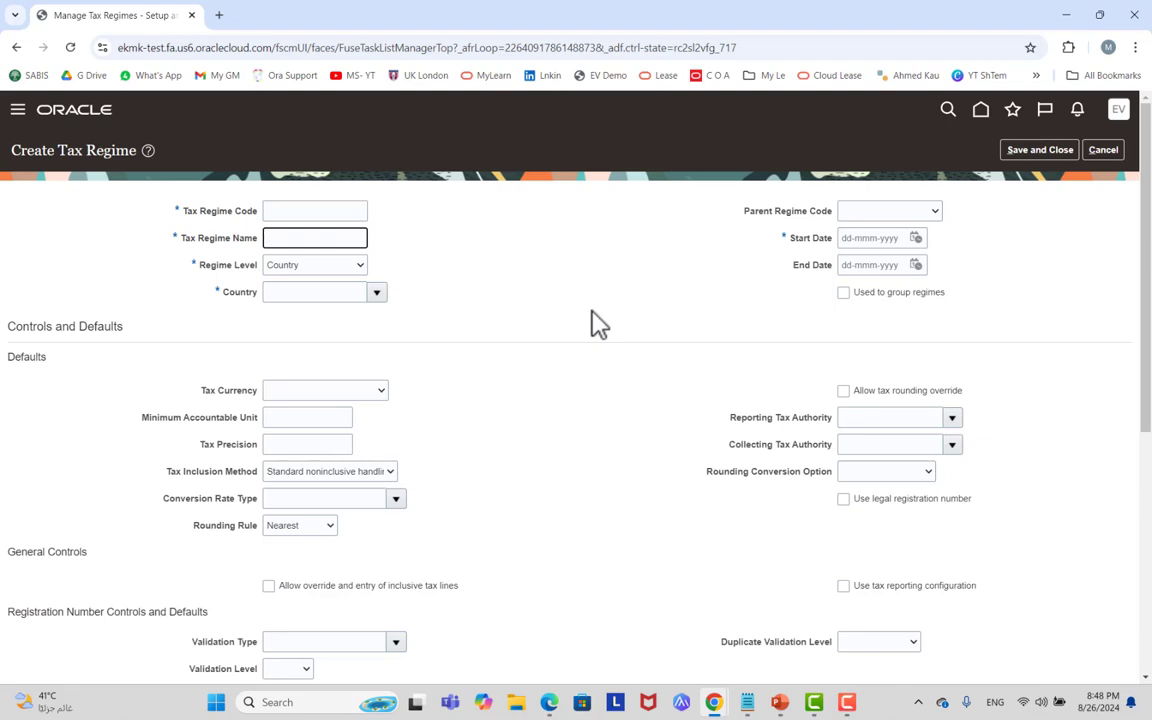
click(320, 265)
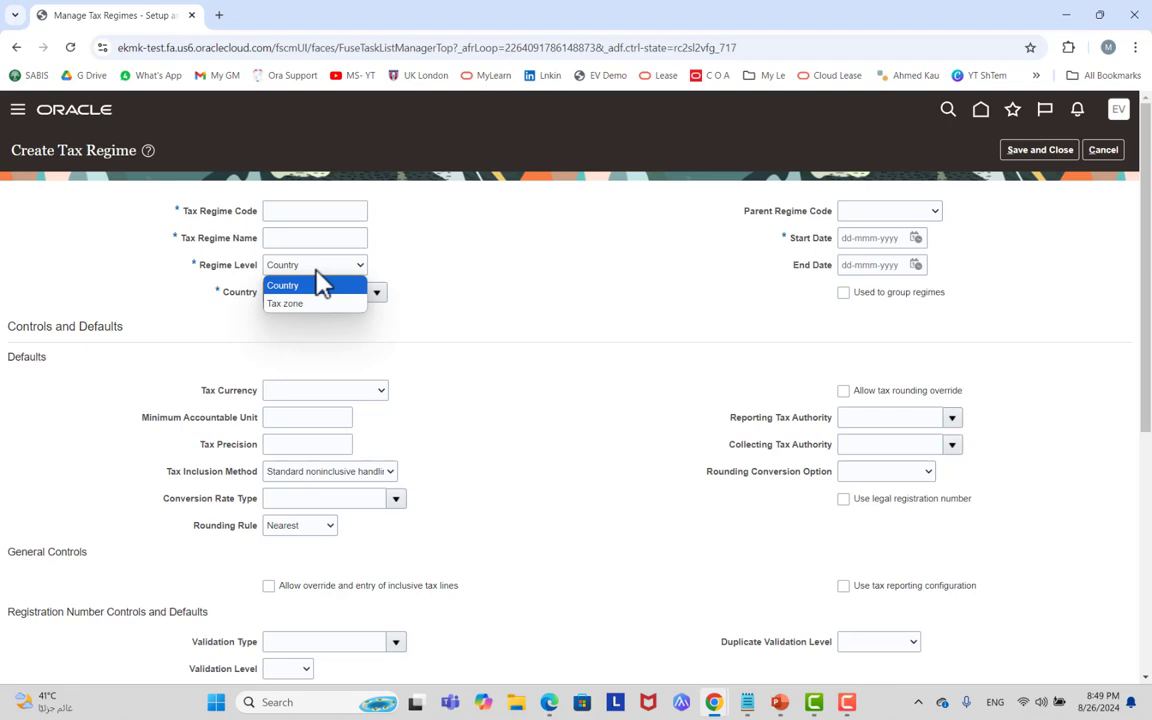
click(300, 304)
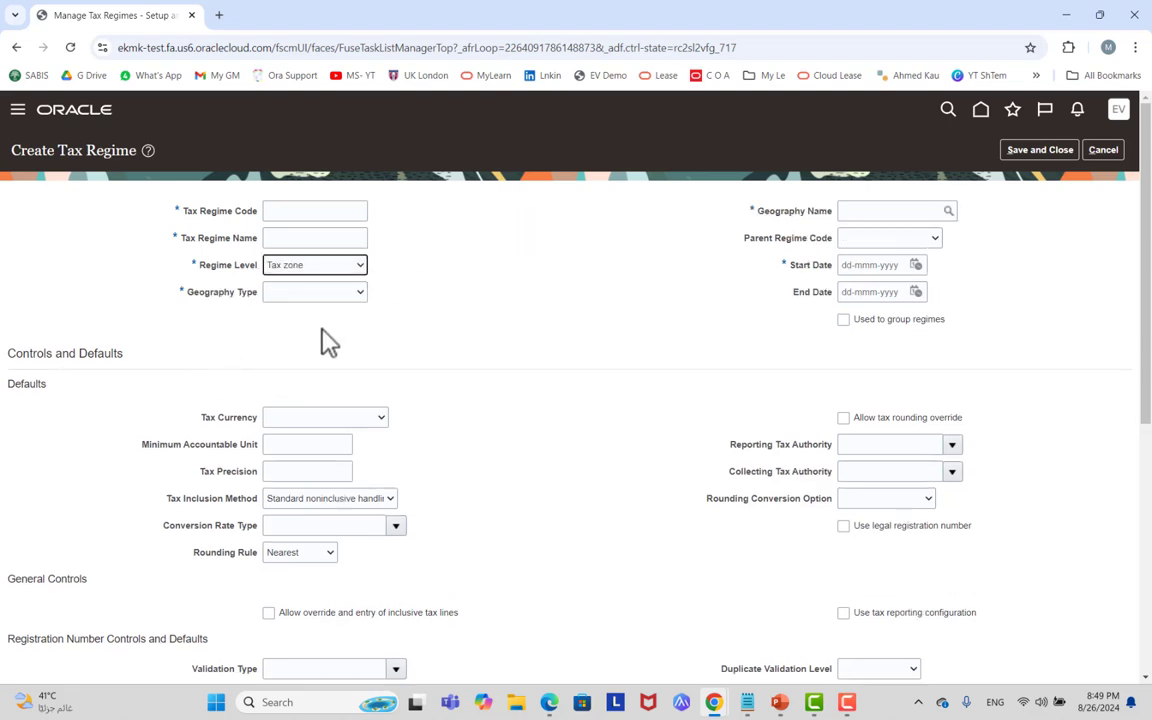
click(300, 293)
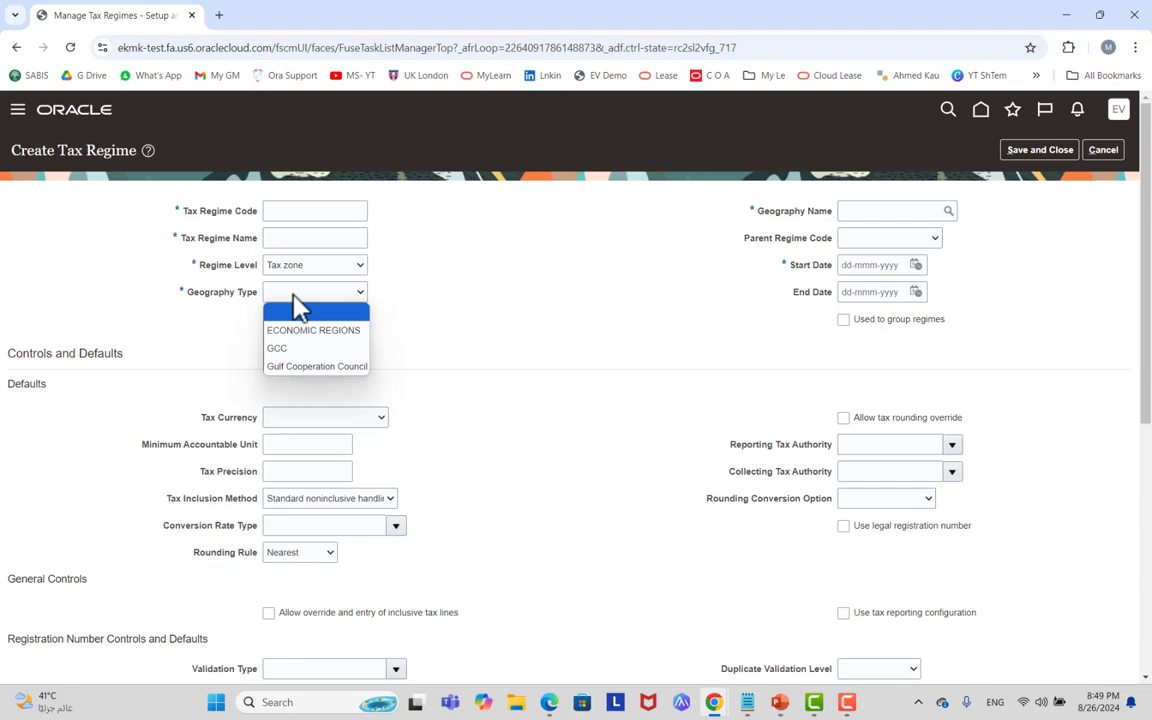
click(342, 265)
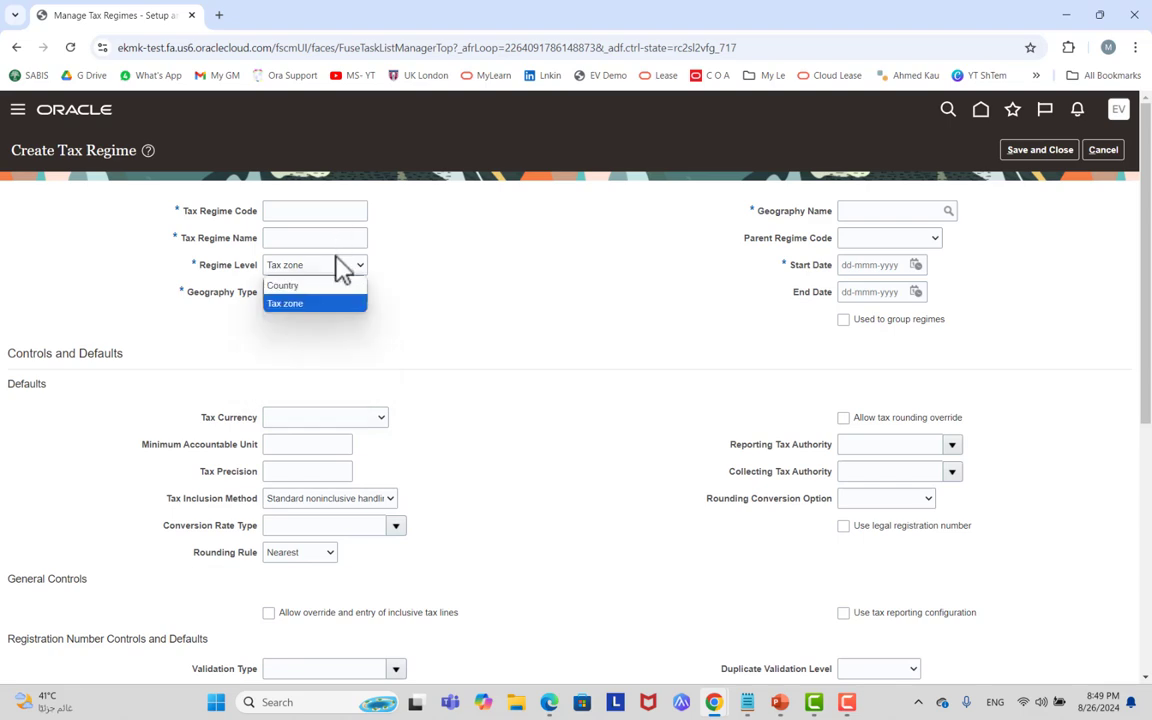
click(322, 285)
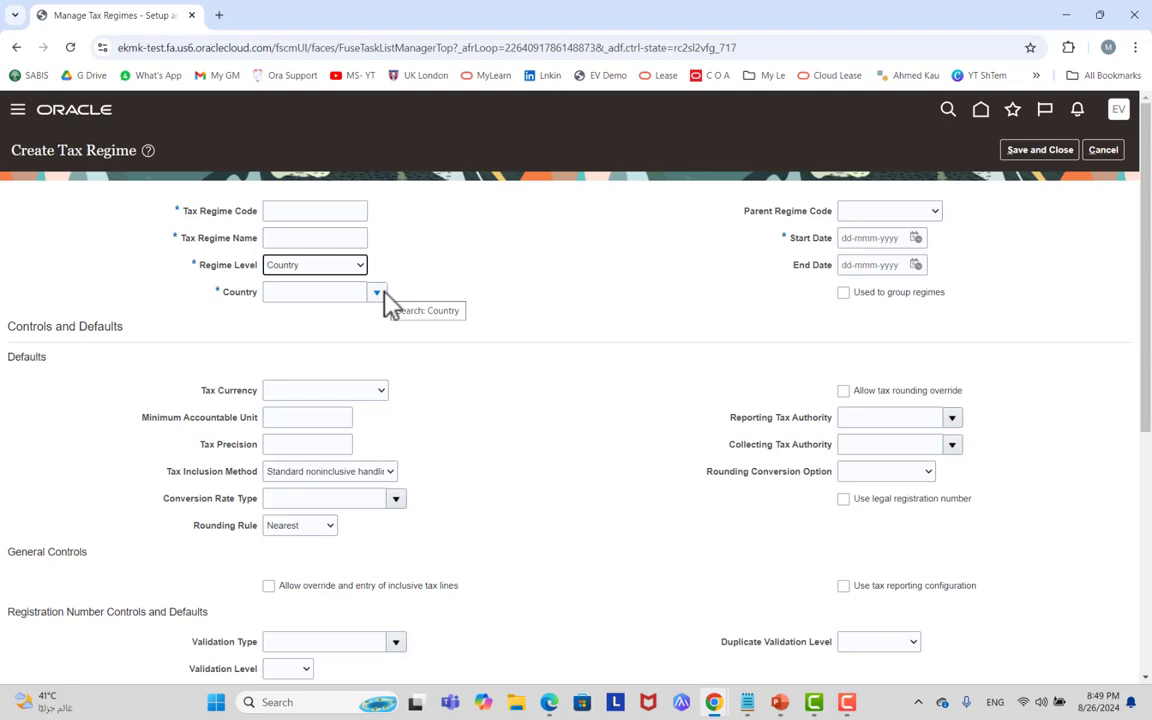
View the choices offered for the parent regime code.
click(858, 216)
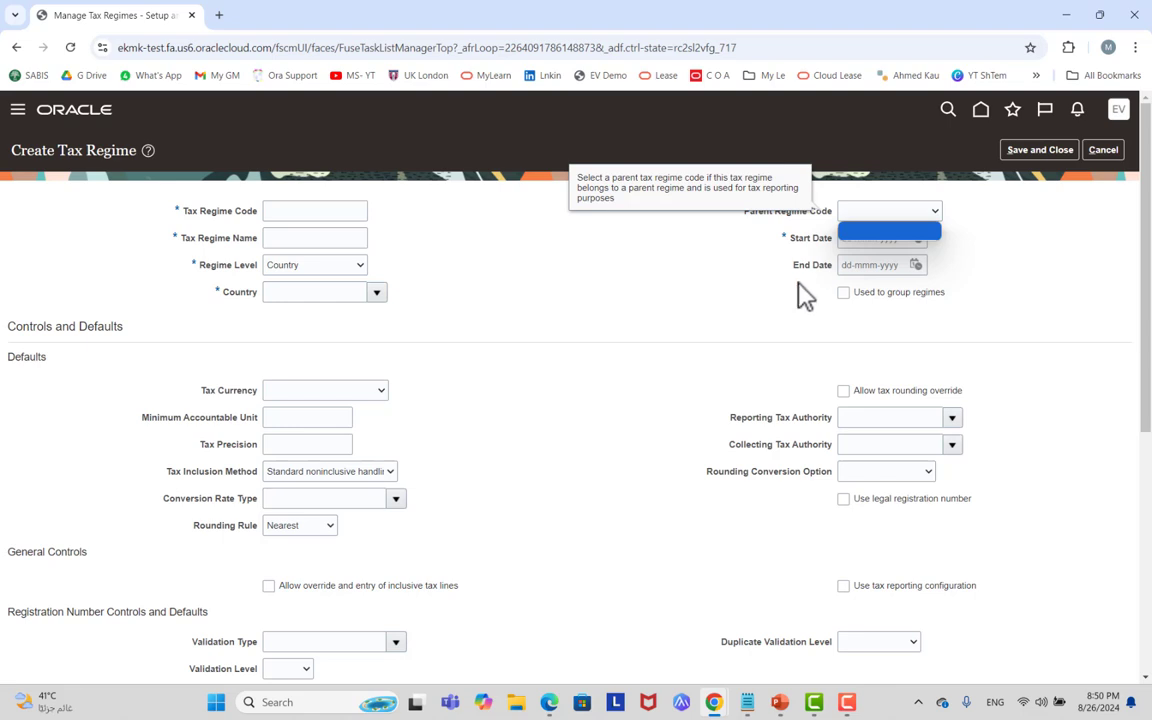
click(880, 241)
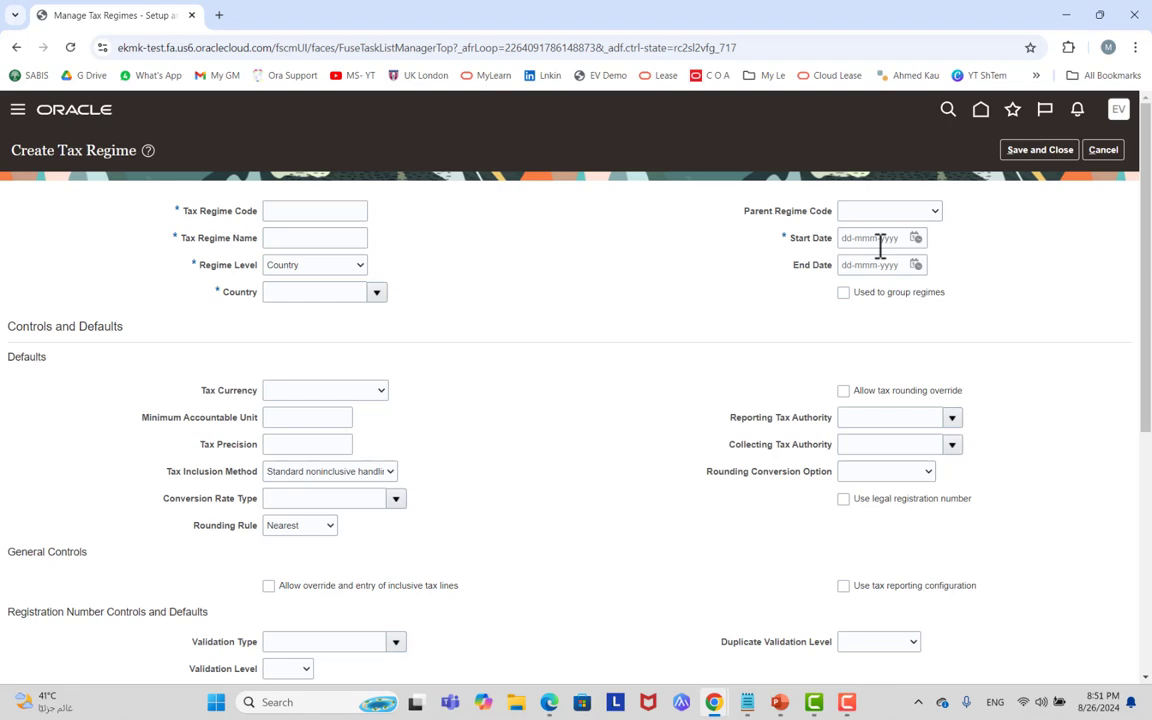
Set the minimum accountable unit in the regime defaults to 0.01.
scroll(615, 275, down, 2)
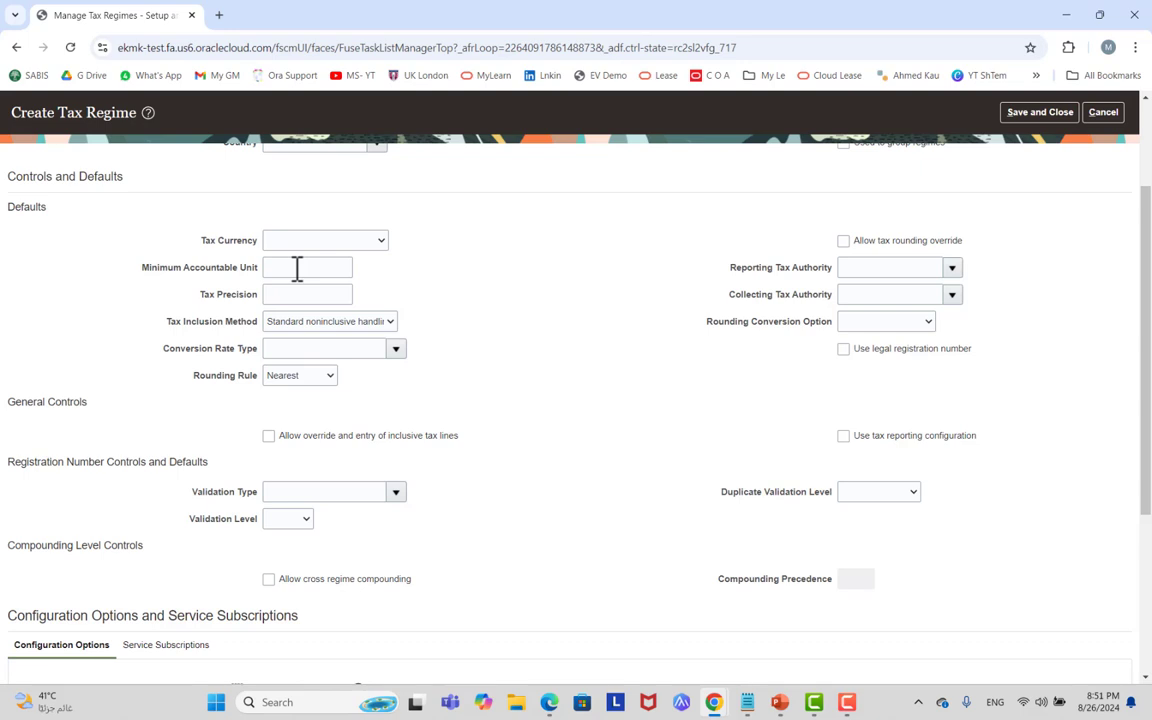
click(346, 267)
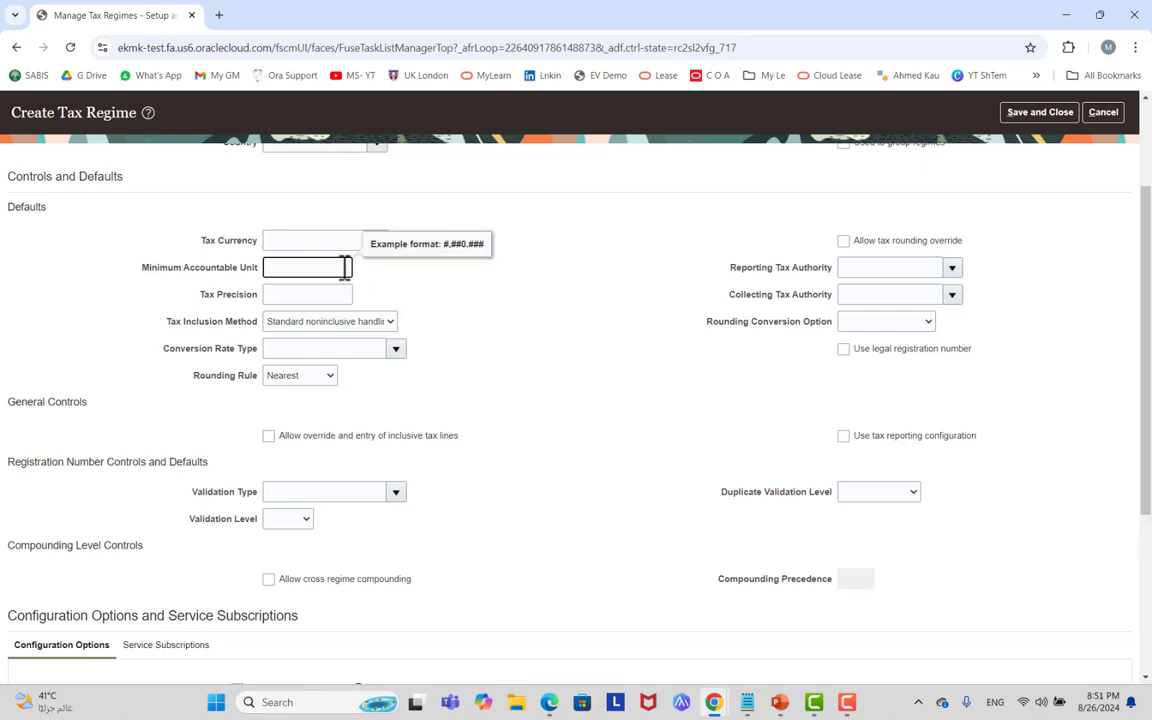
text(.01)
Try a tax precision of .01 and erase the entry.
click(310, 294)
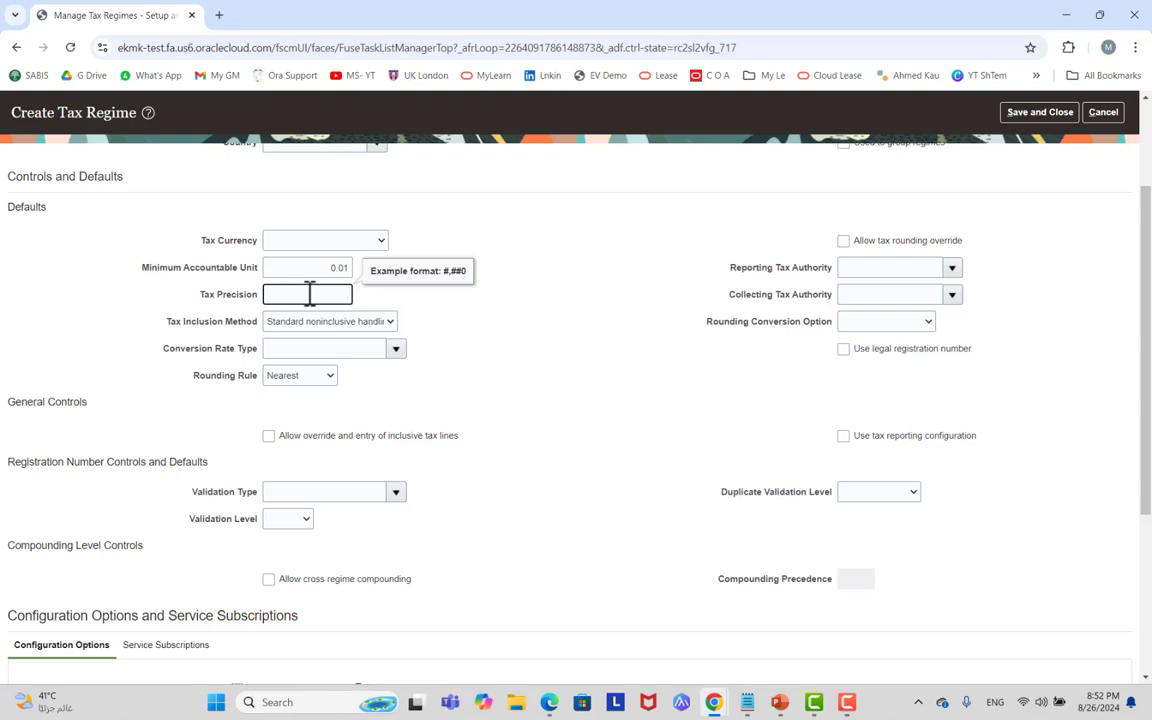
text(.01)
key(BackSpace)
key(BackSpace)
key(BackSpace)
Review the available tax inclusion methods and conversion rate types without changing either selection.
click(318, 322)
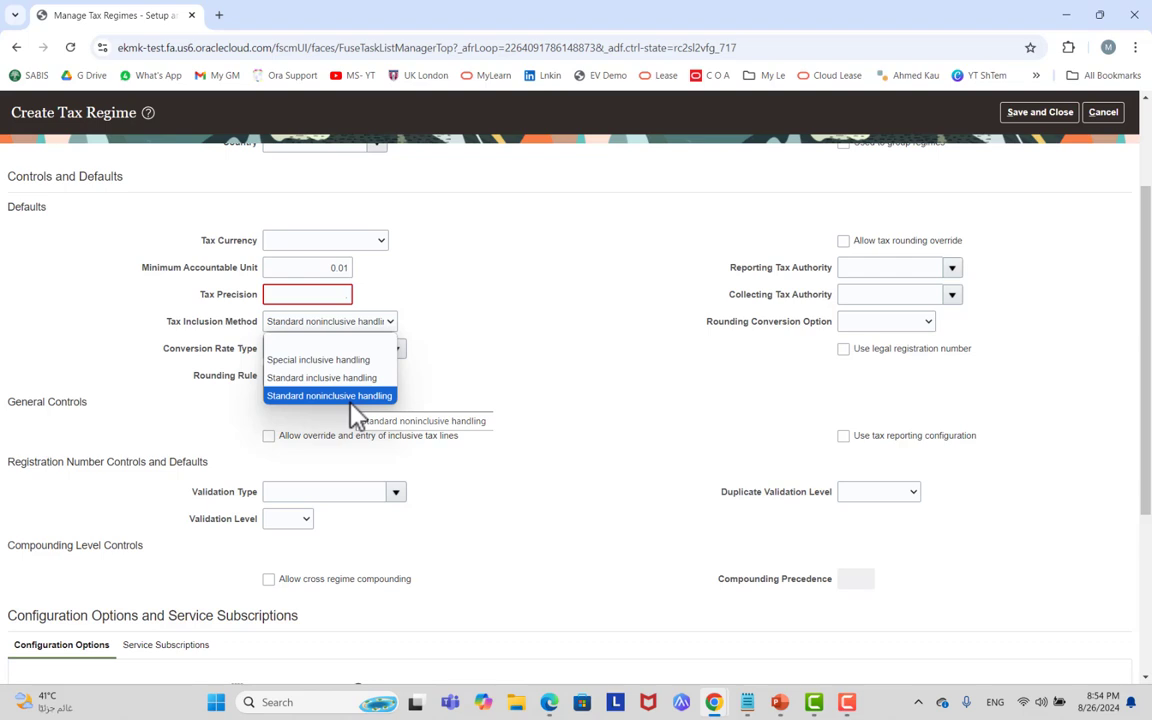
click(472, 328)
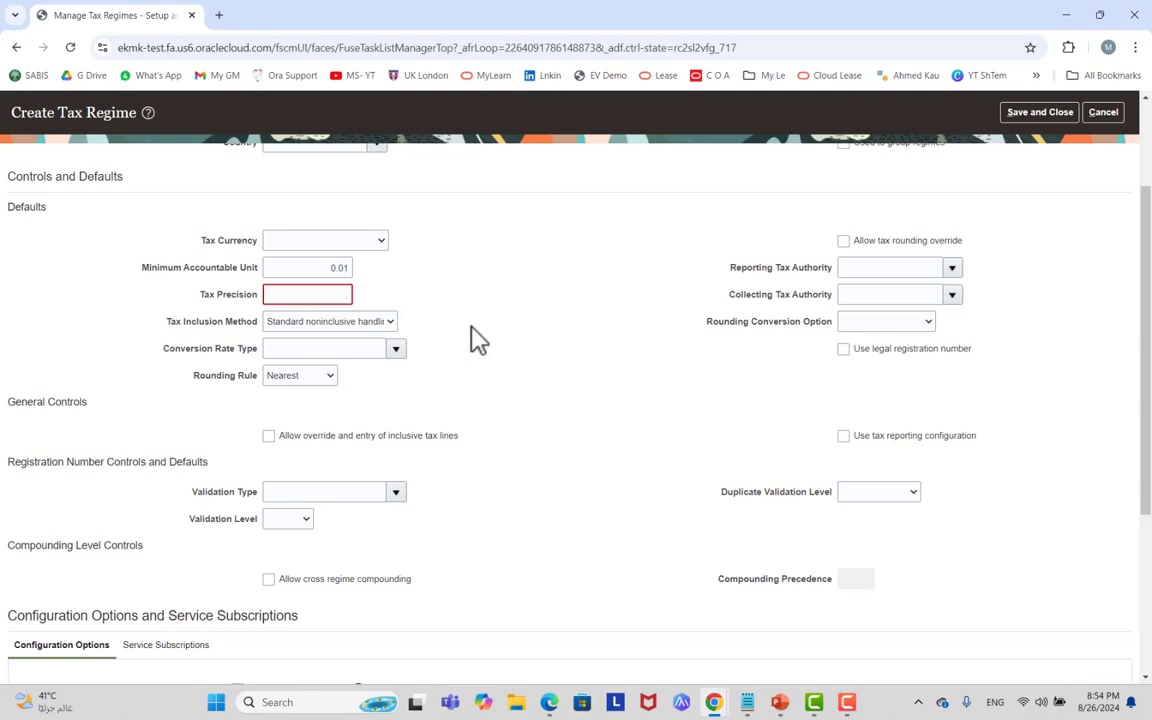
click(398, 350)
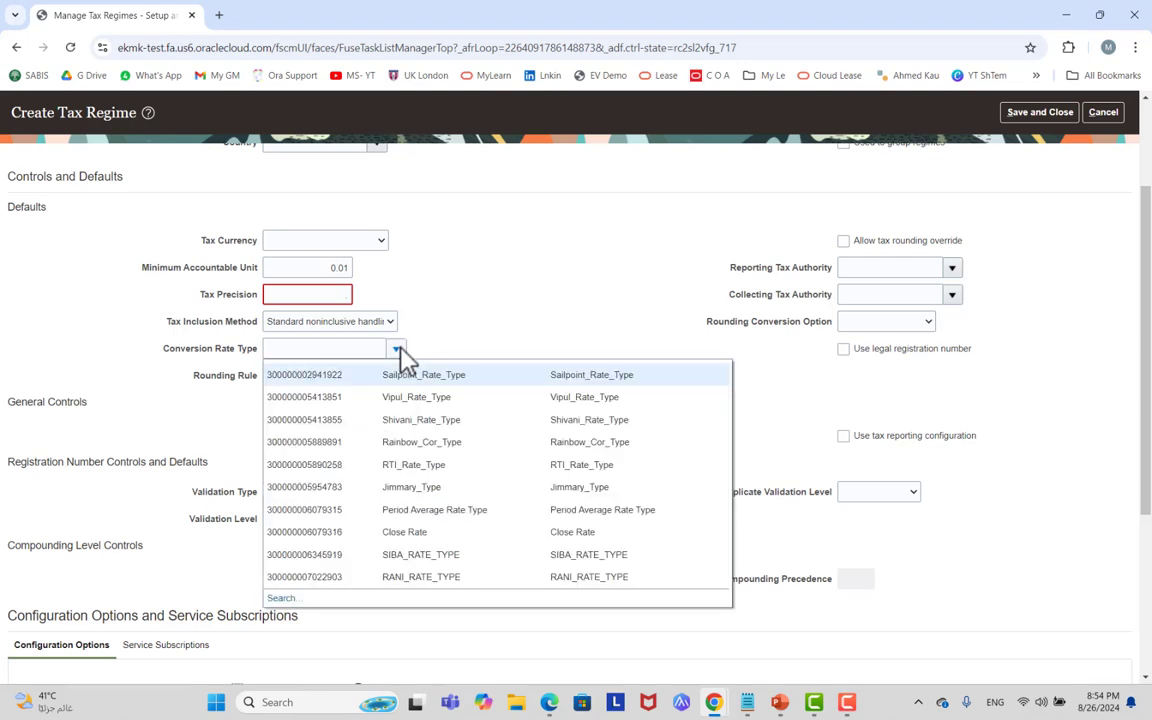
click(478, 302)
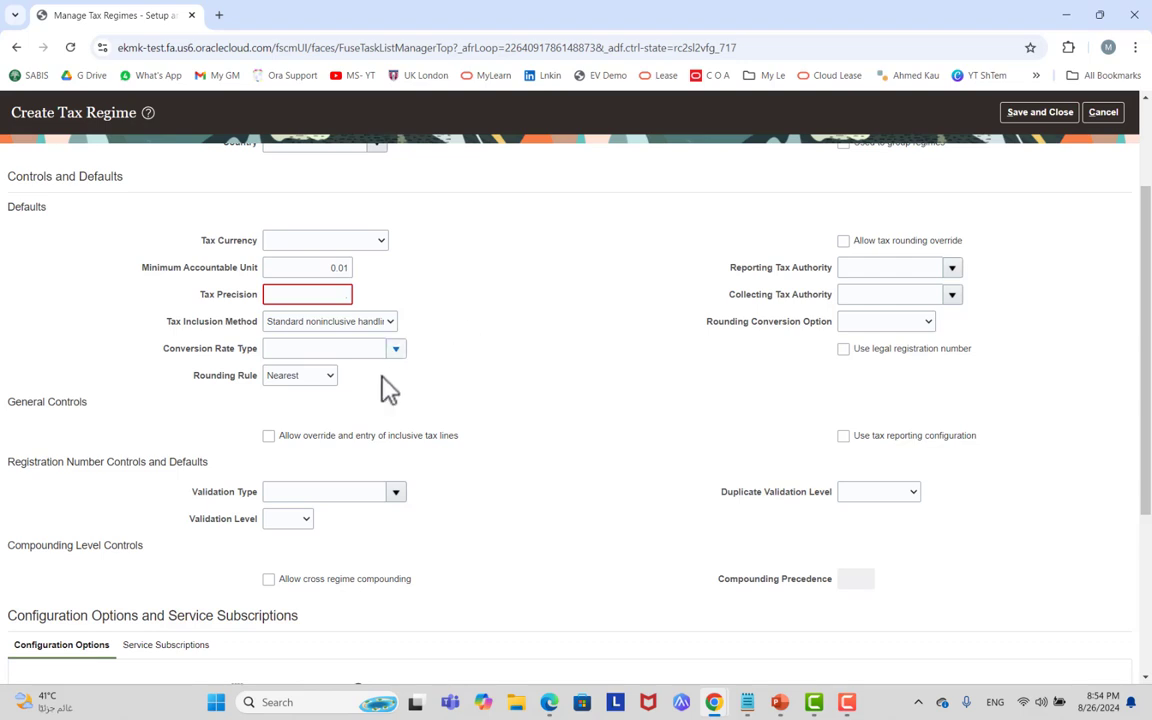
Review the available rounding rules, keeping Nearest selected.
click(329, 376)
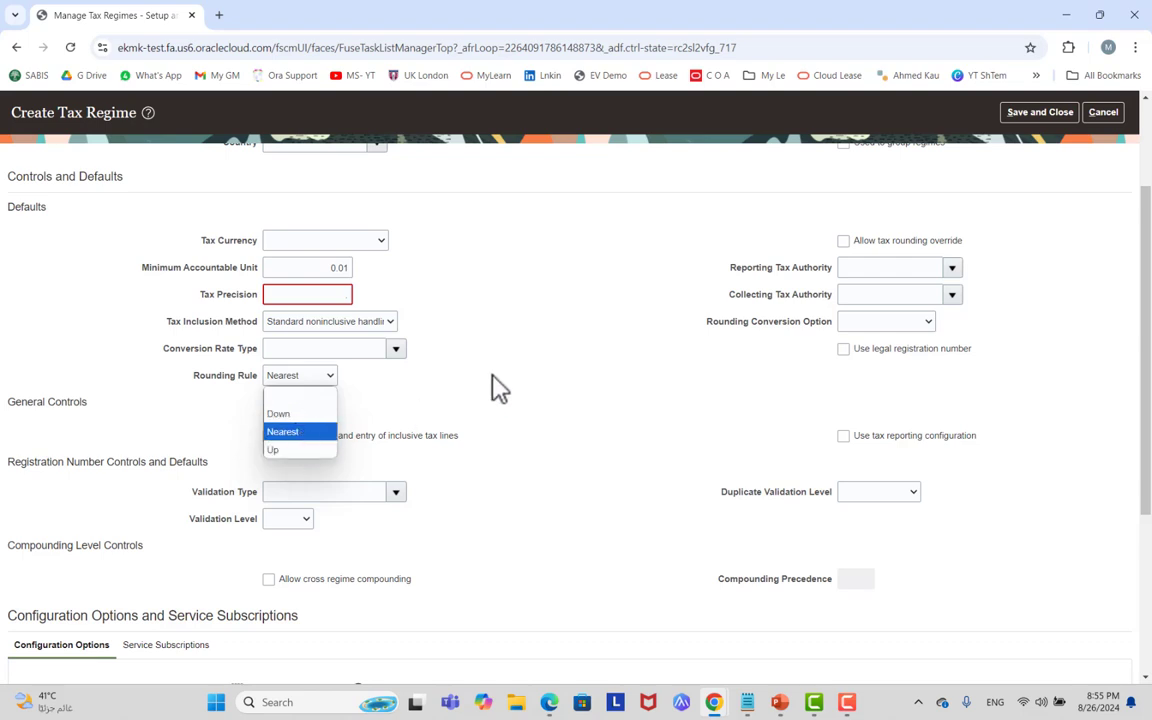
click(558, 321)
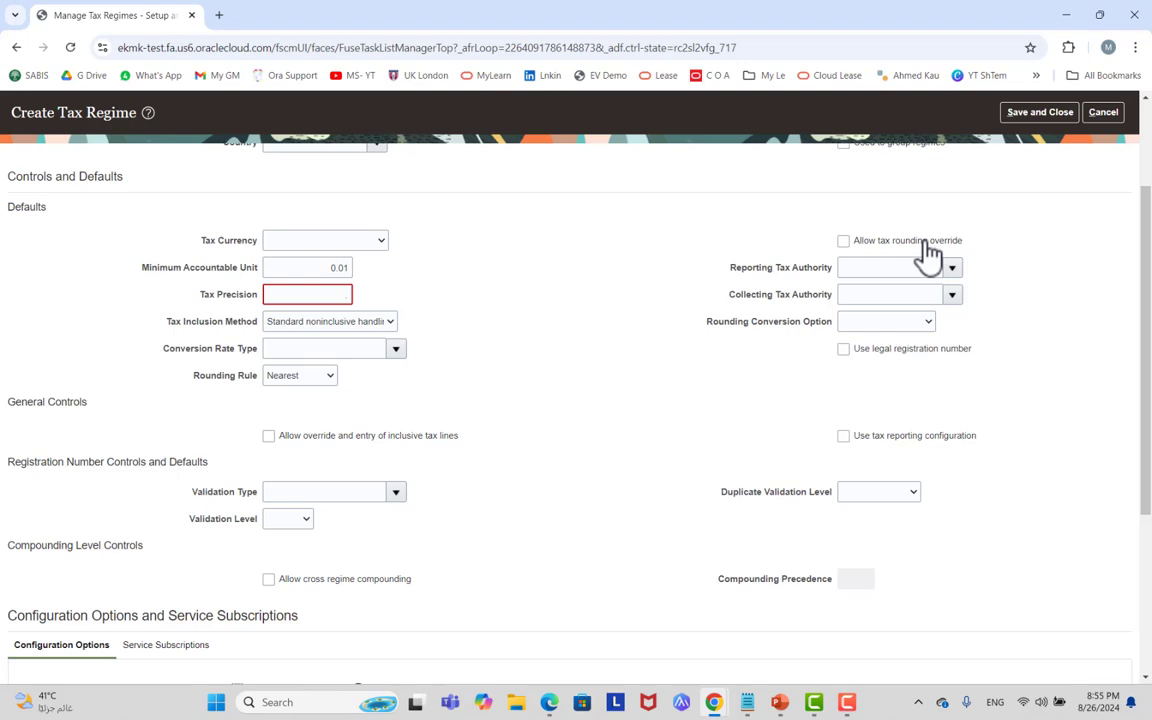
click(290, 378)
click(262, 386)
click(288, 378)
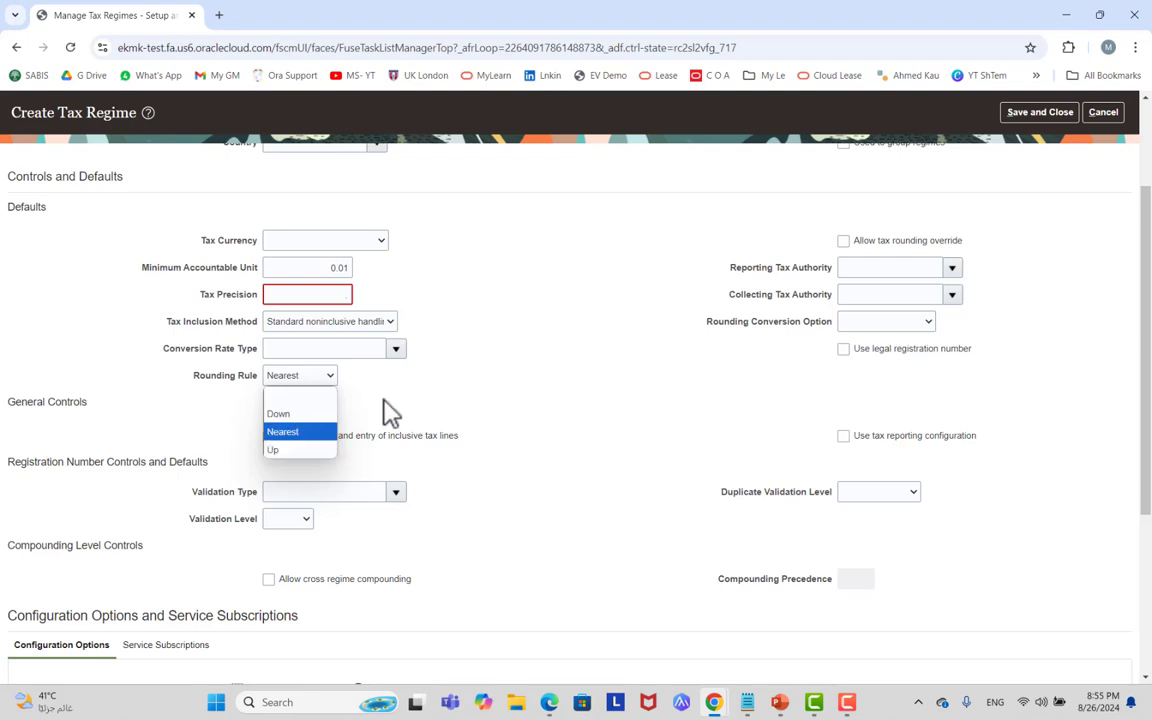
click(420, 390)
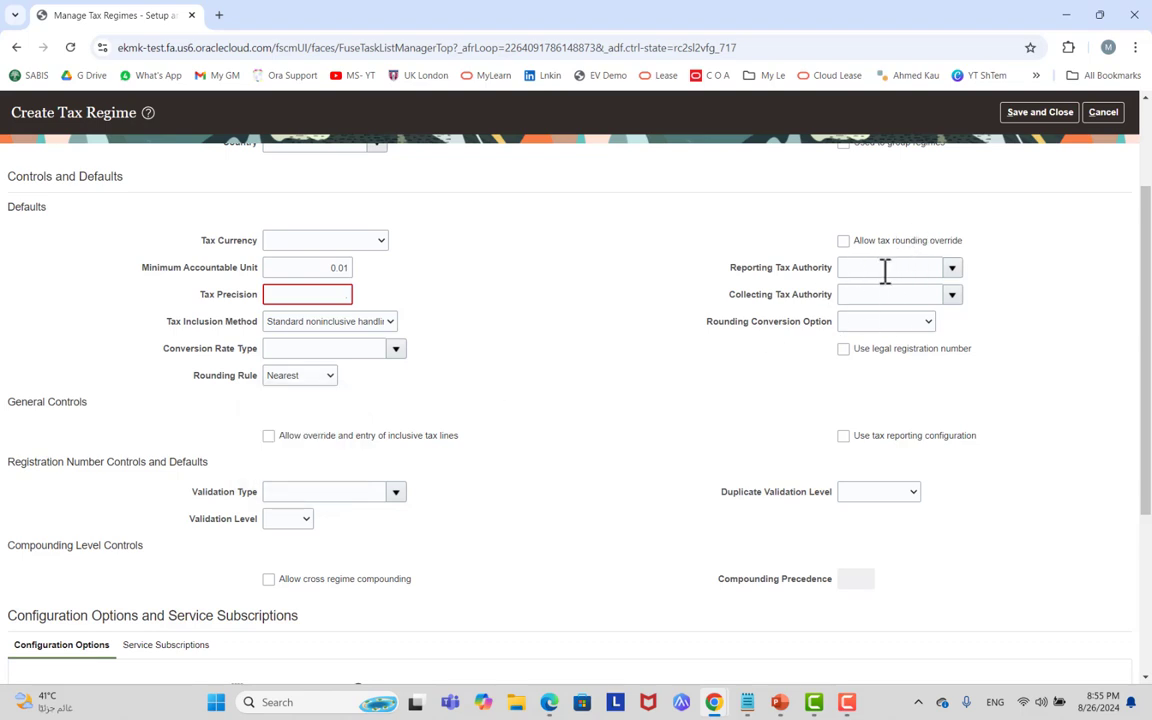
Review the selectable reporting tax authorities and the rounding conversion options, leaving both fields empty.
click(952, 268)
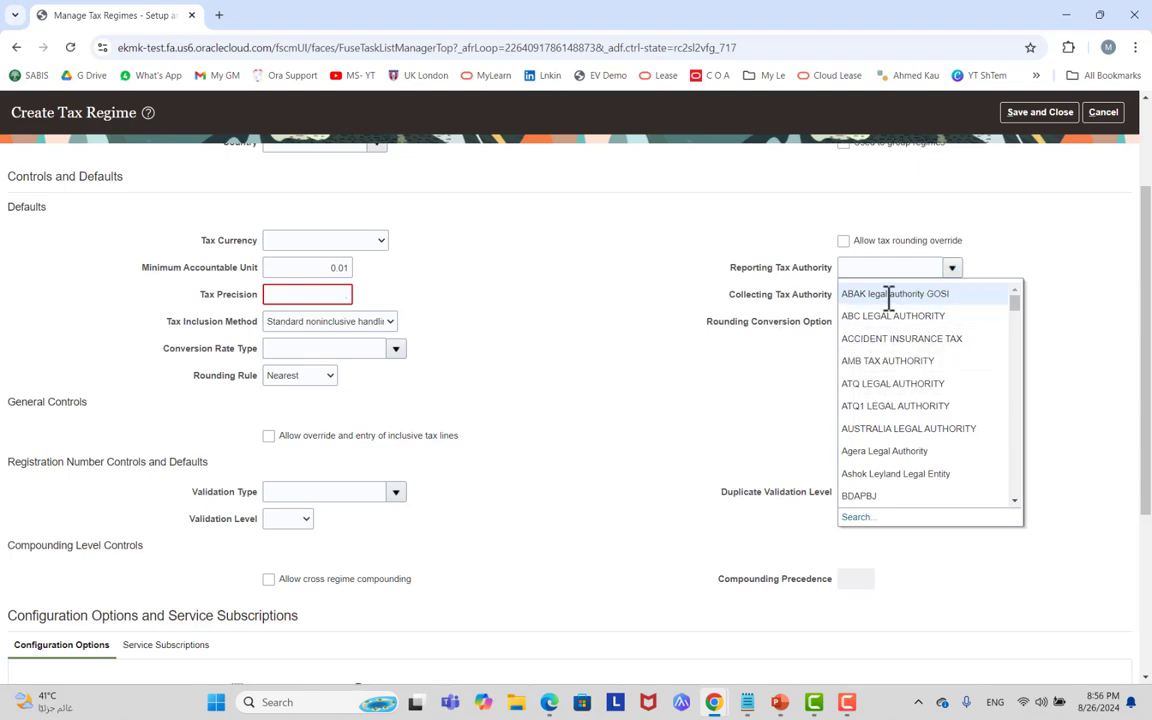
click(951, 267)
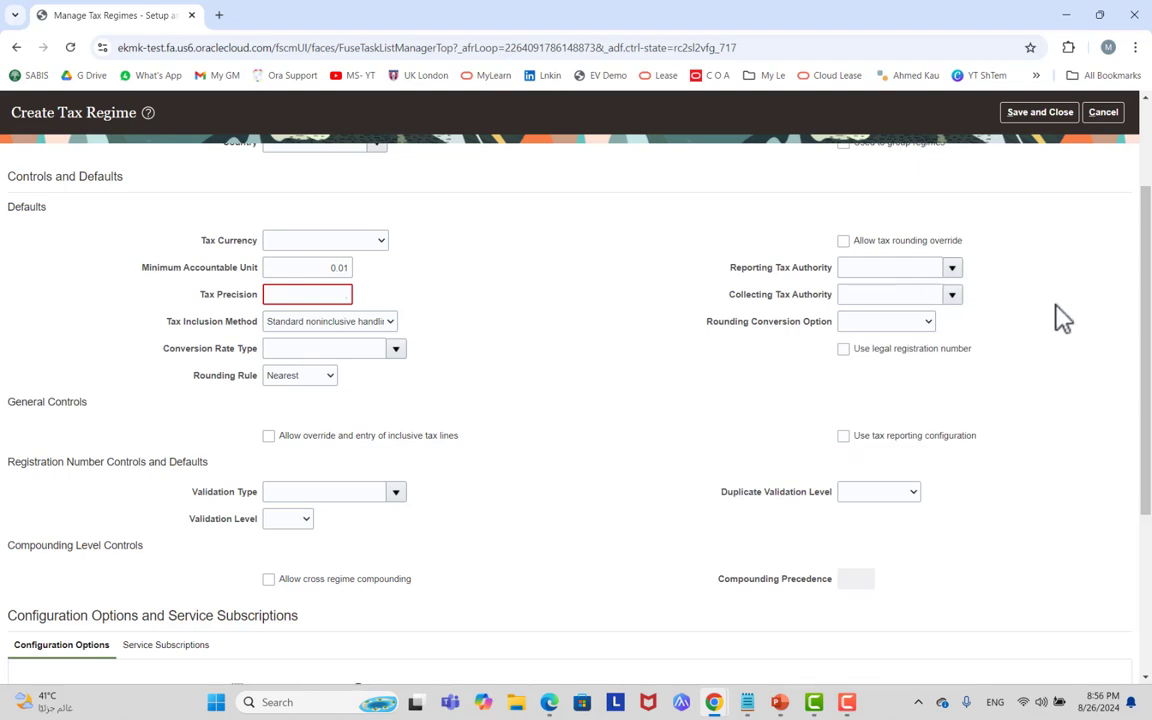
click(885, 323)
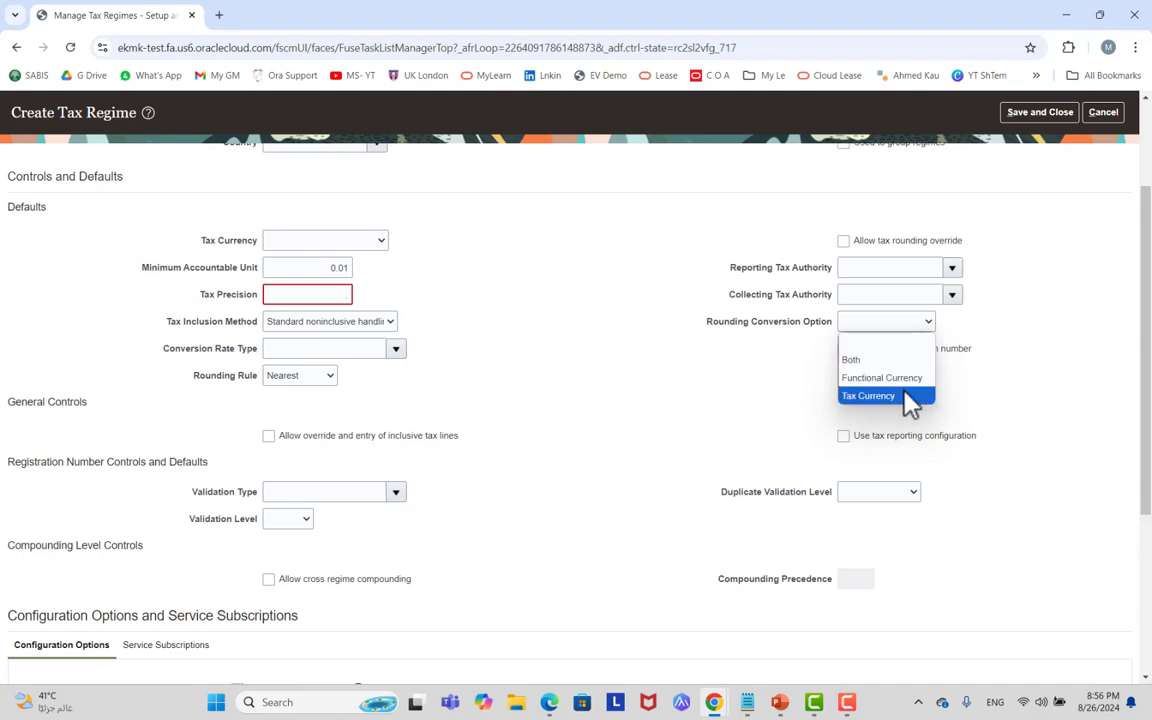
click(1010, 368)
Examine the regime's defaults and general controls and the validation types offered for registration numbers.
scroll(575, 380, down, 1)
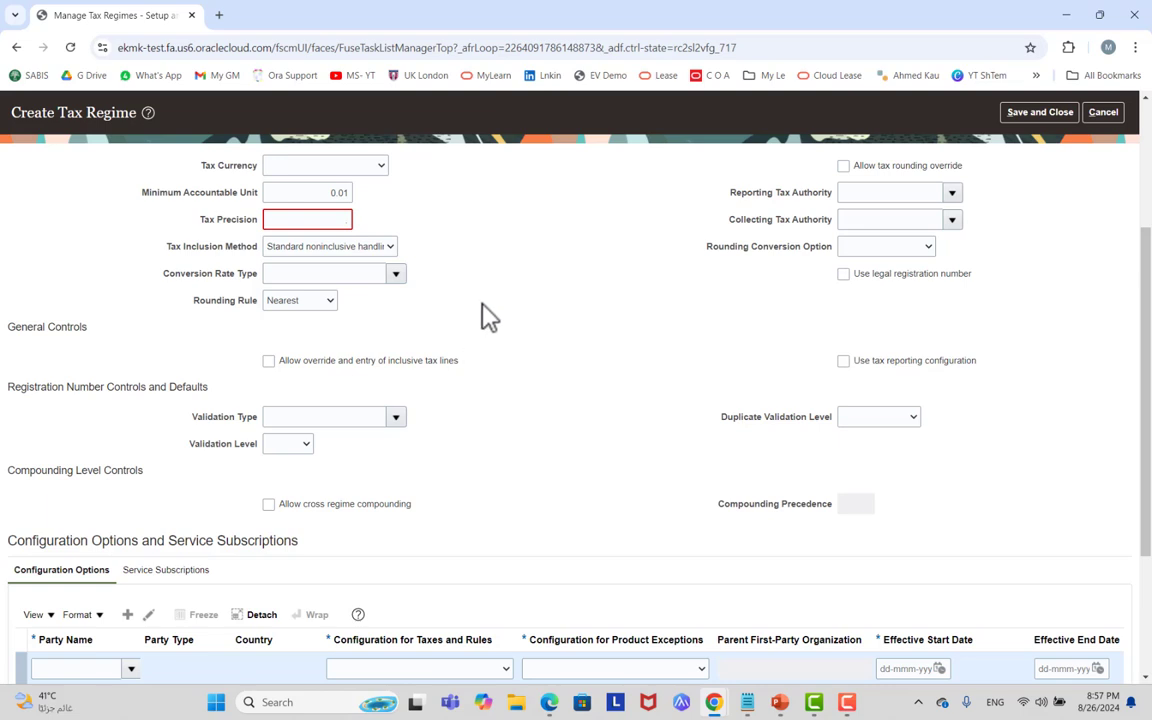
scroll(470, 289, up, 1)
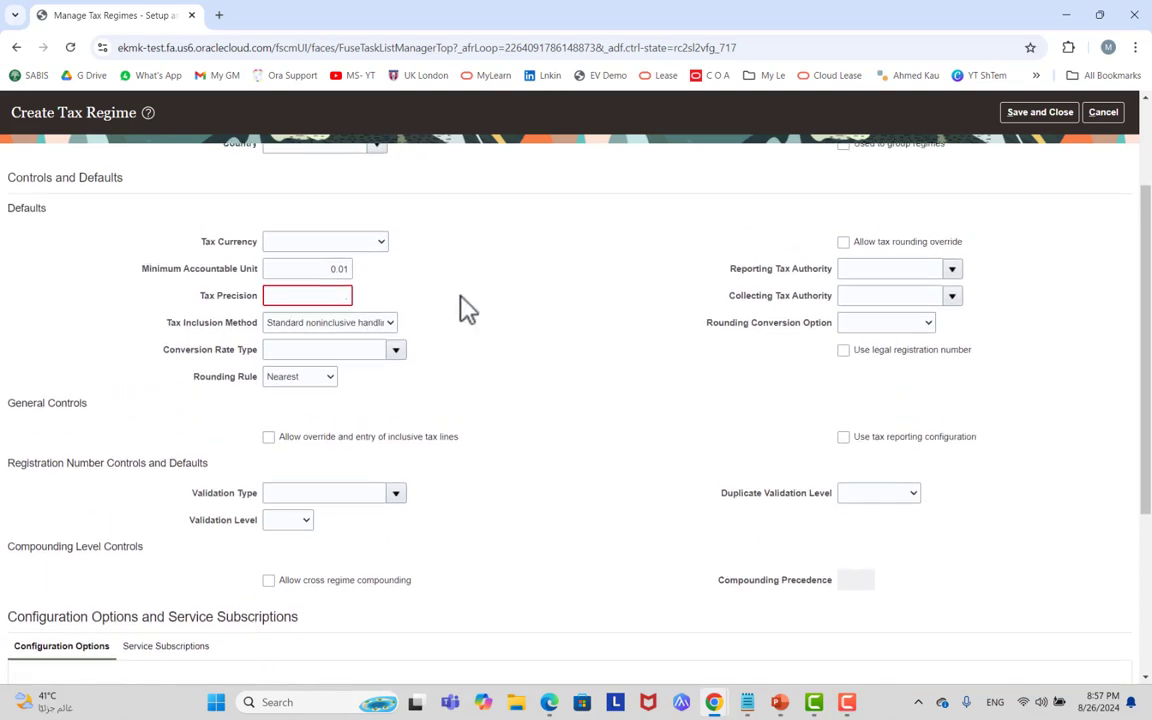
scroll(463, 309, up, 1)
scroll(472, 388, down, 2)
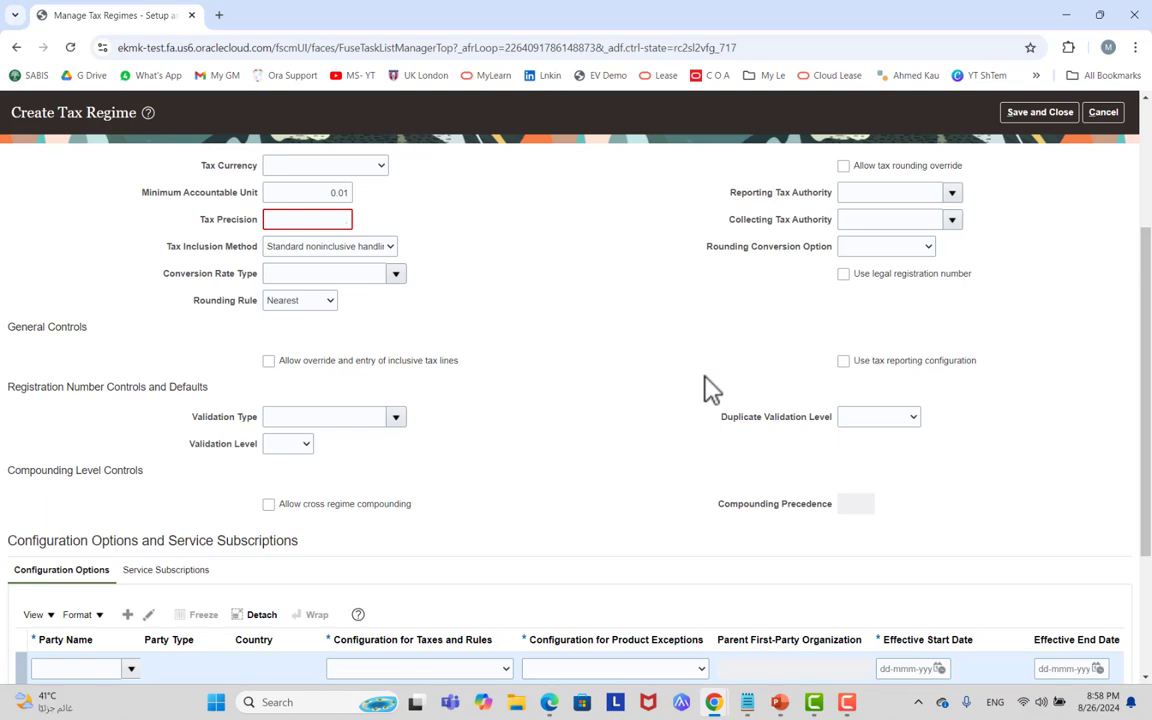
scroll(712, 380, down, 1)
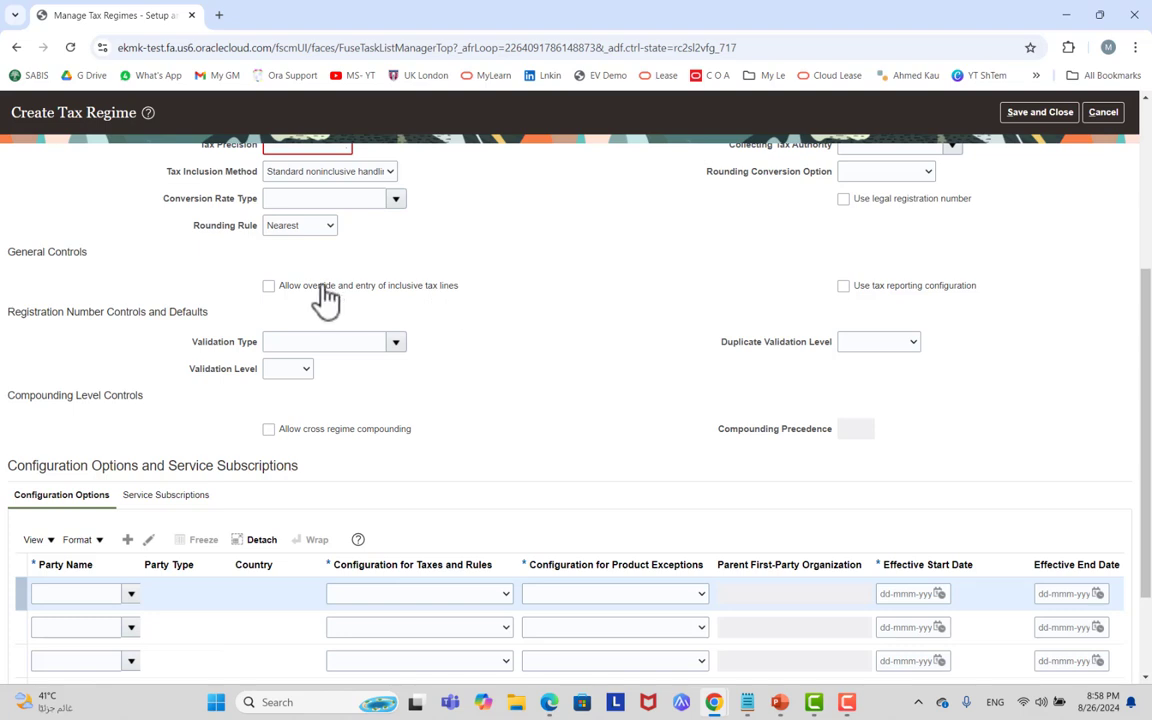
scroll(566, 309, down, 1)
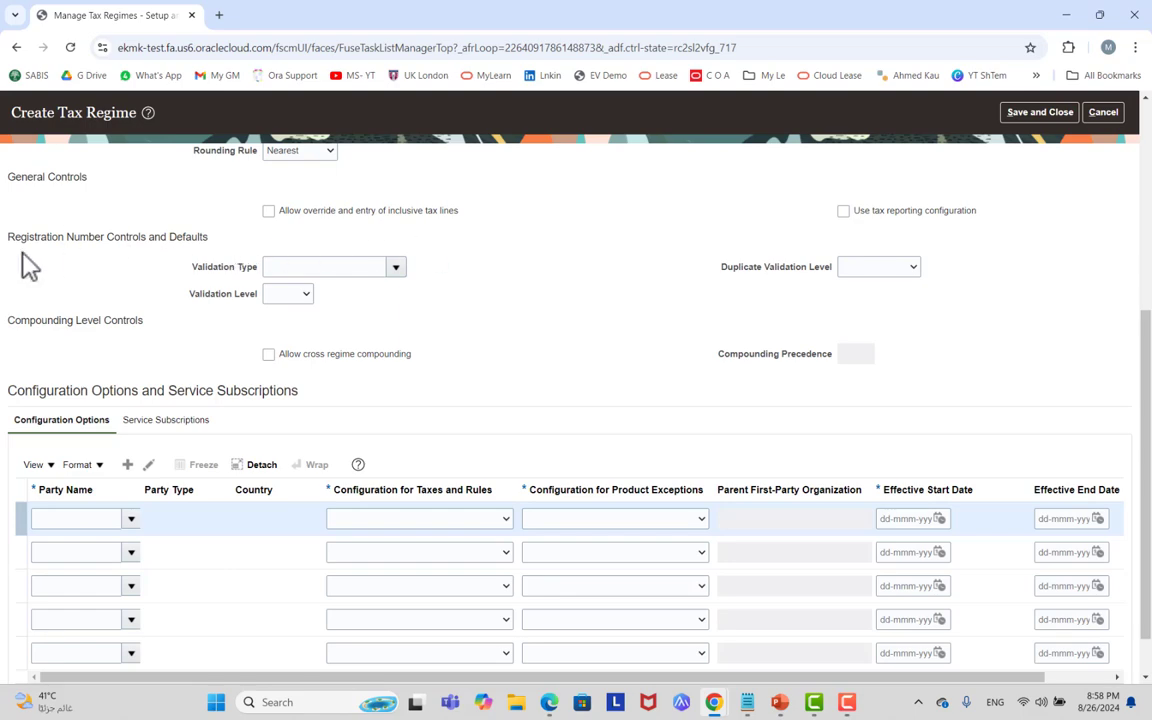
scroll(277, 246, up, 1)
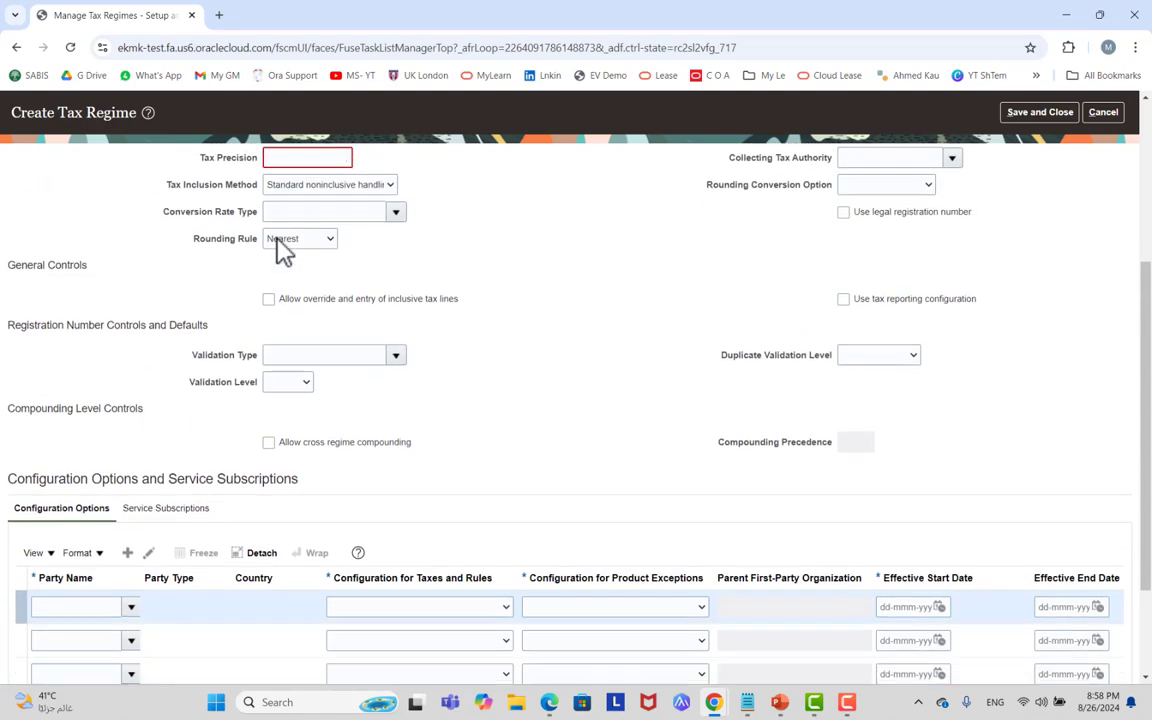
scroll(283, 250, down, 1)
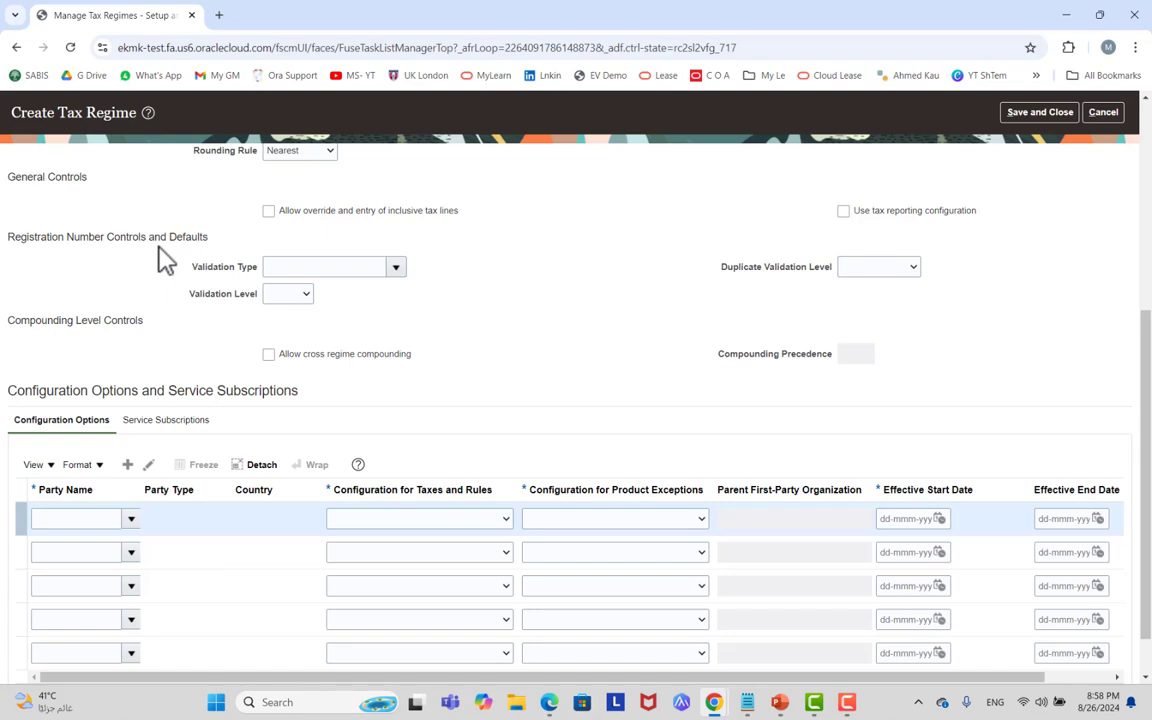
click(395, 268)
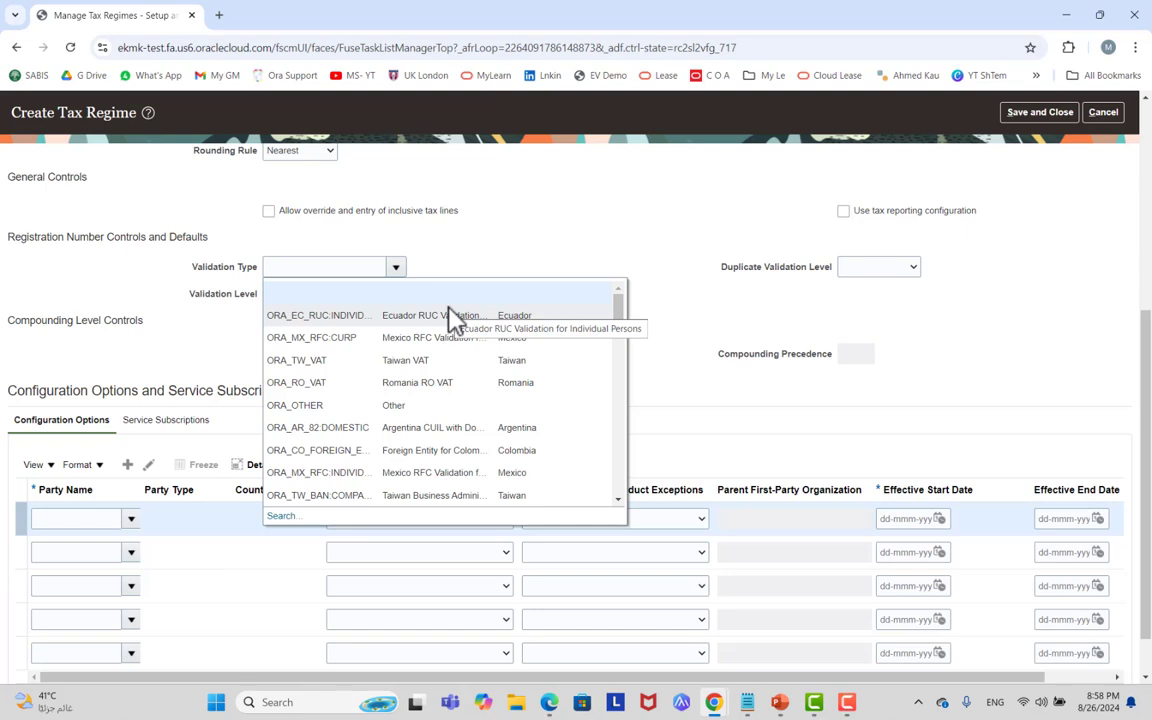
click(530, 262)
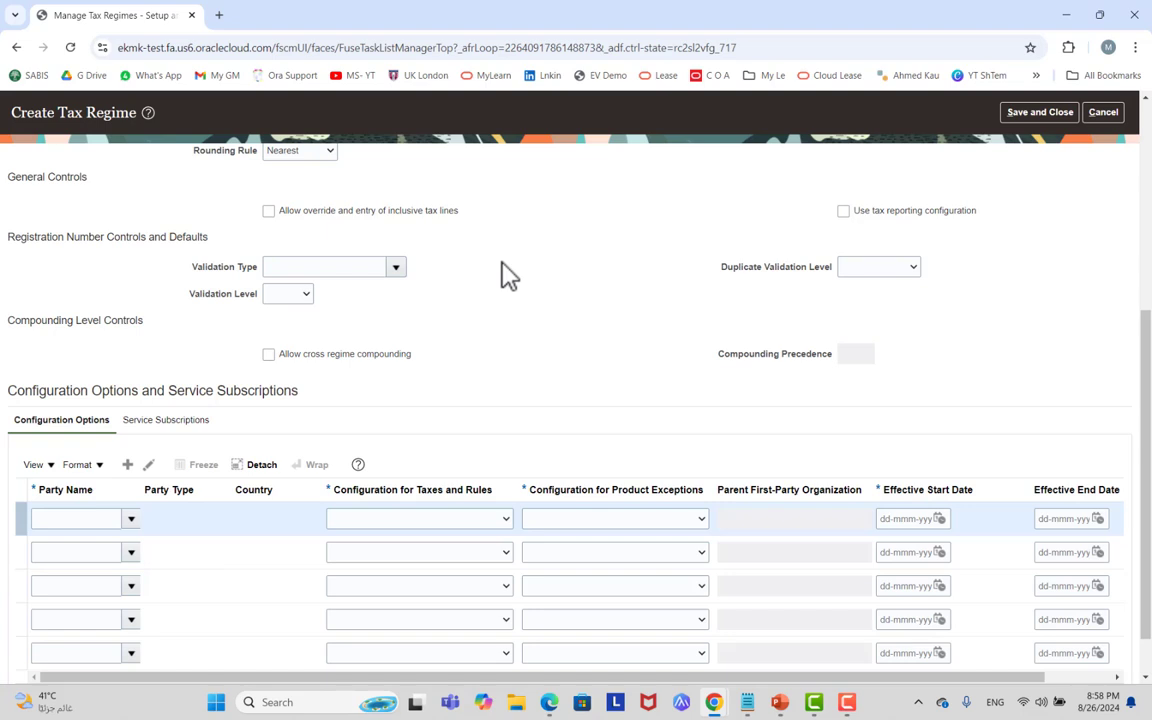
Review the party types offered for the duplicate validation level of registration numbers.
click(862, 268)
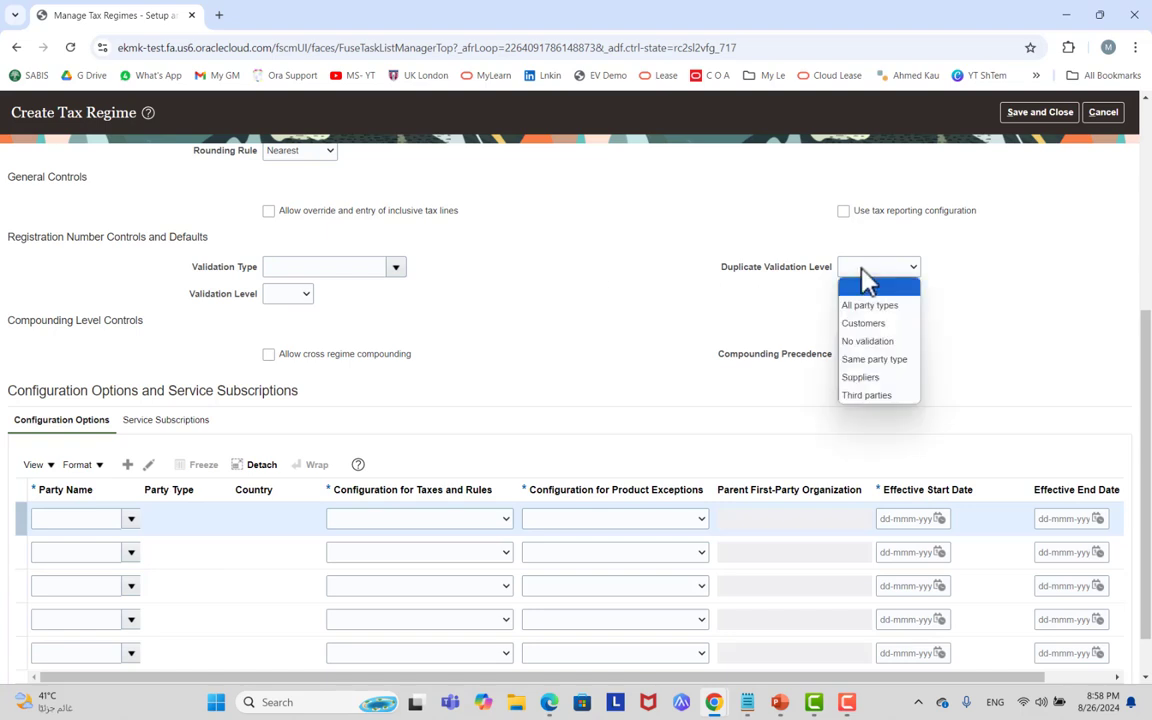
click(793, 300)
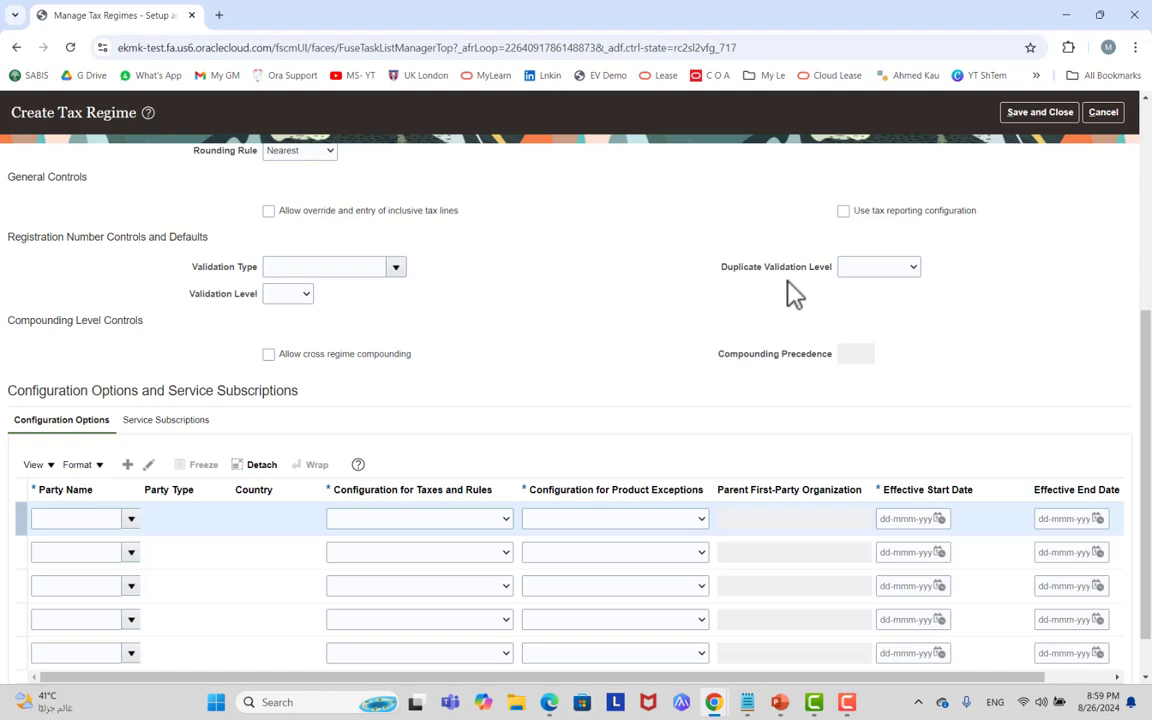
click(878, 268)
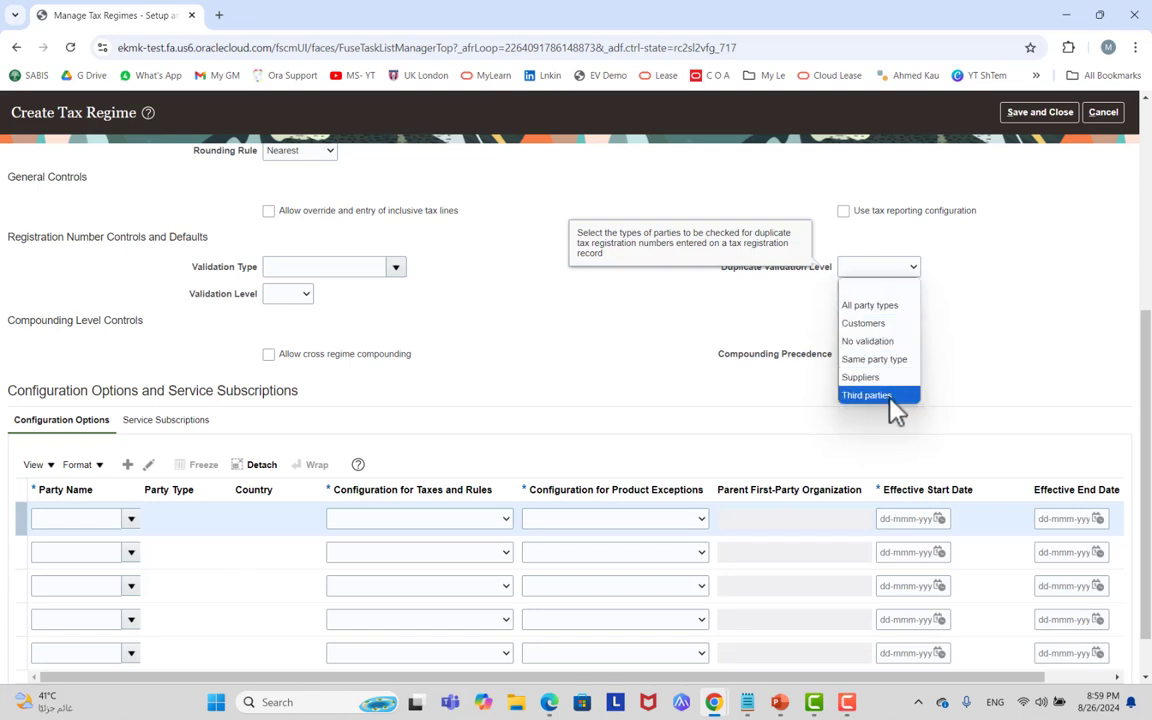
Review the validation level options for registration numbers, leaving the field empty.
click(302, 296)
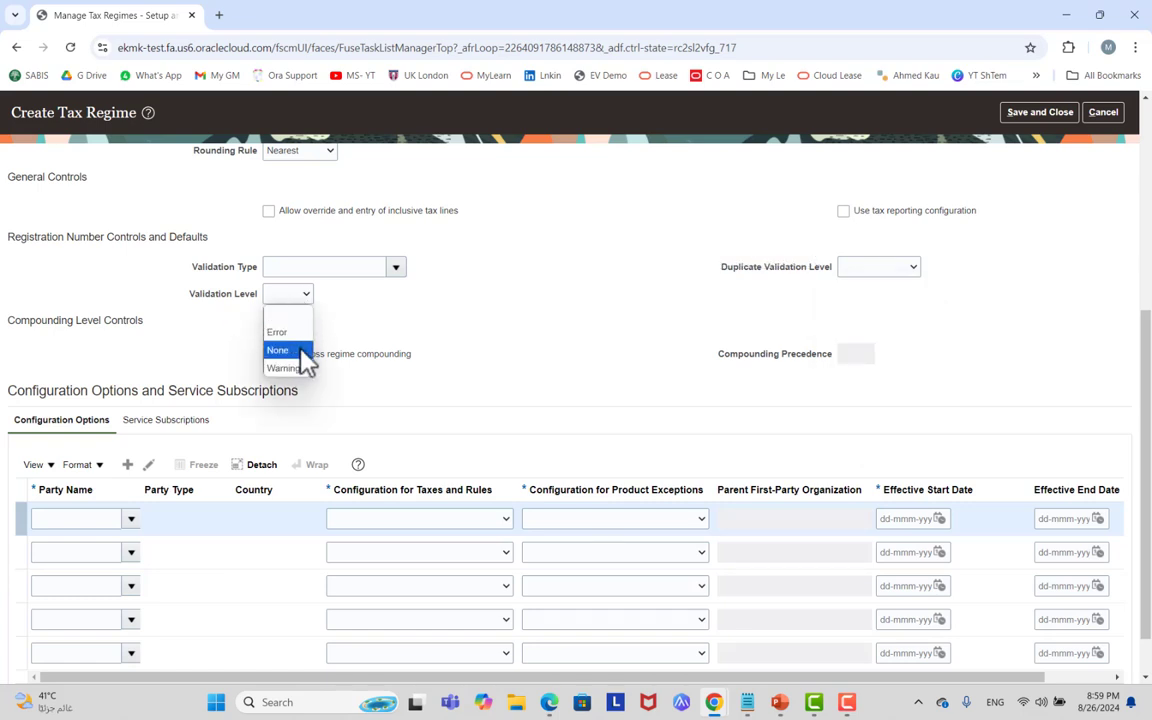
click(467, 330)
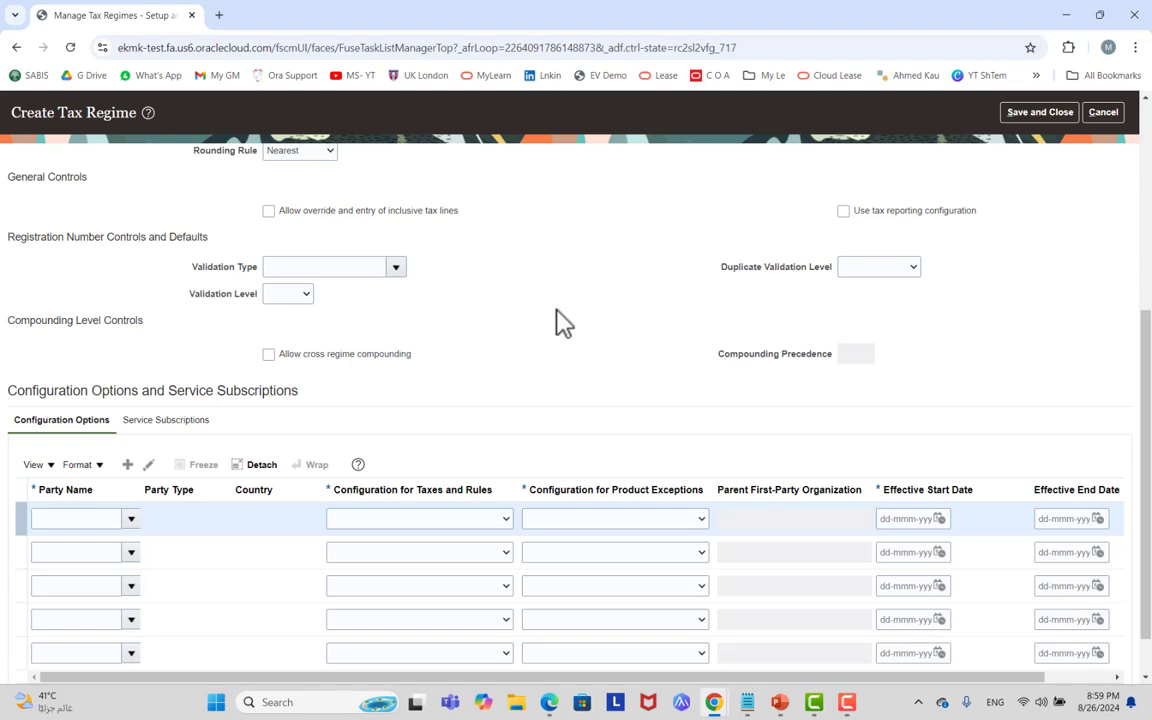
click(304, 295)
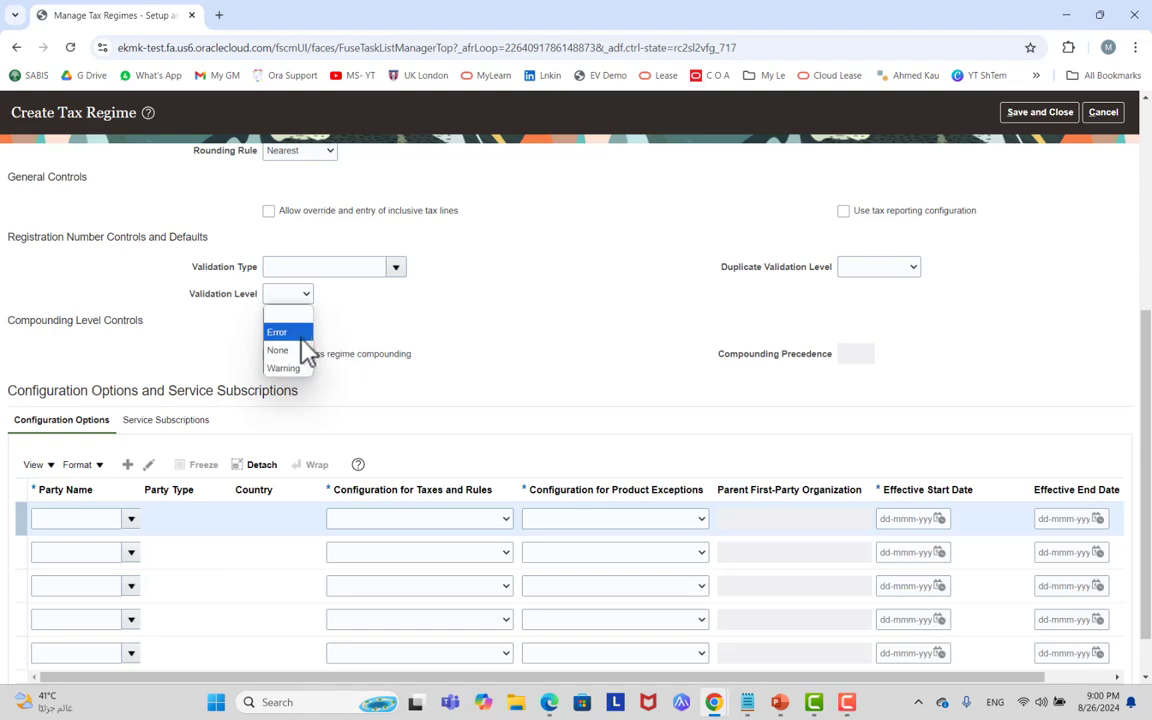
click(450, 303)
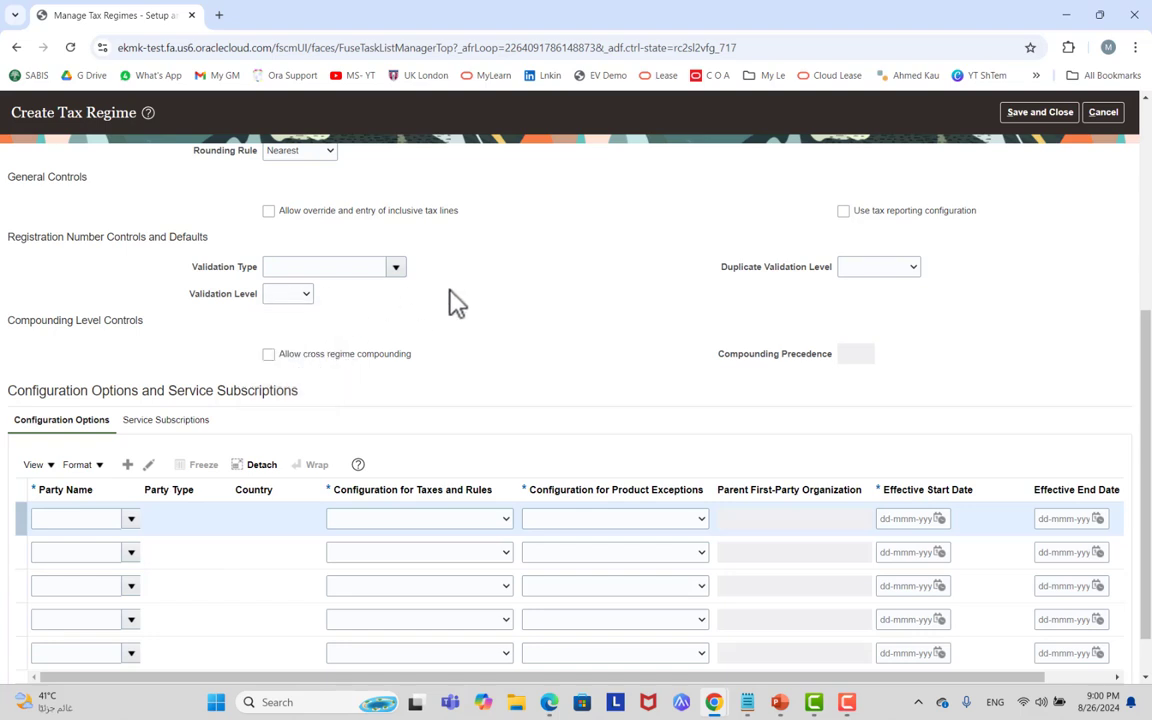
Set the duplicate validation level to Suppliers and check the validation level options again without choosing one.
click(900, 266)
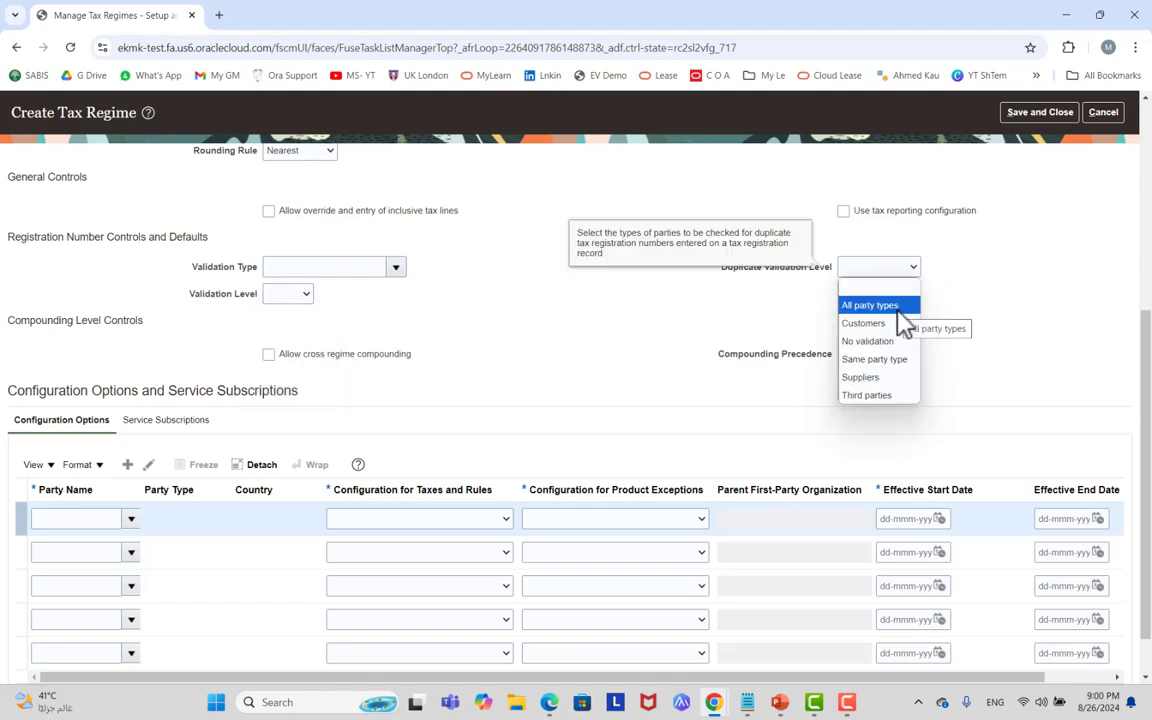
click(870, 378)
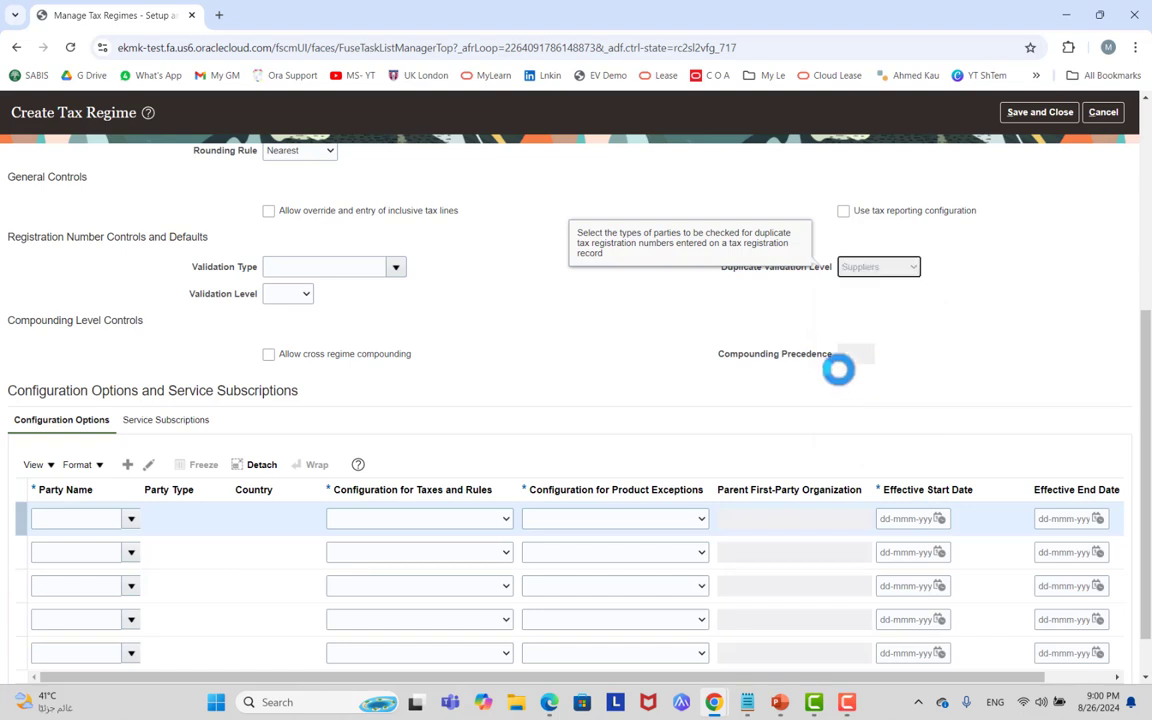
click(300, 296)
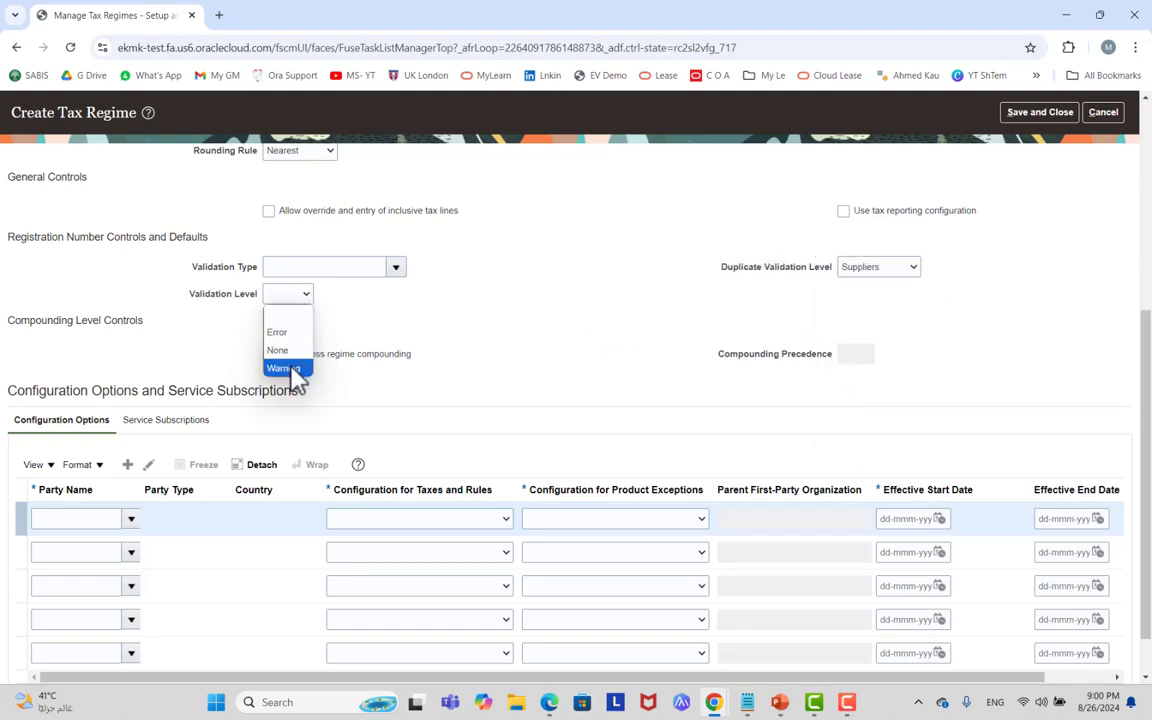
click(420, 310)
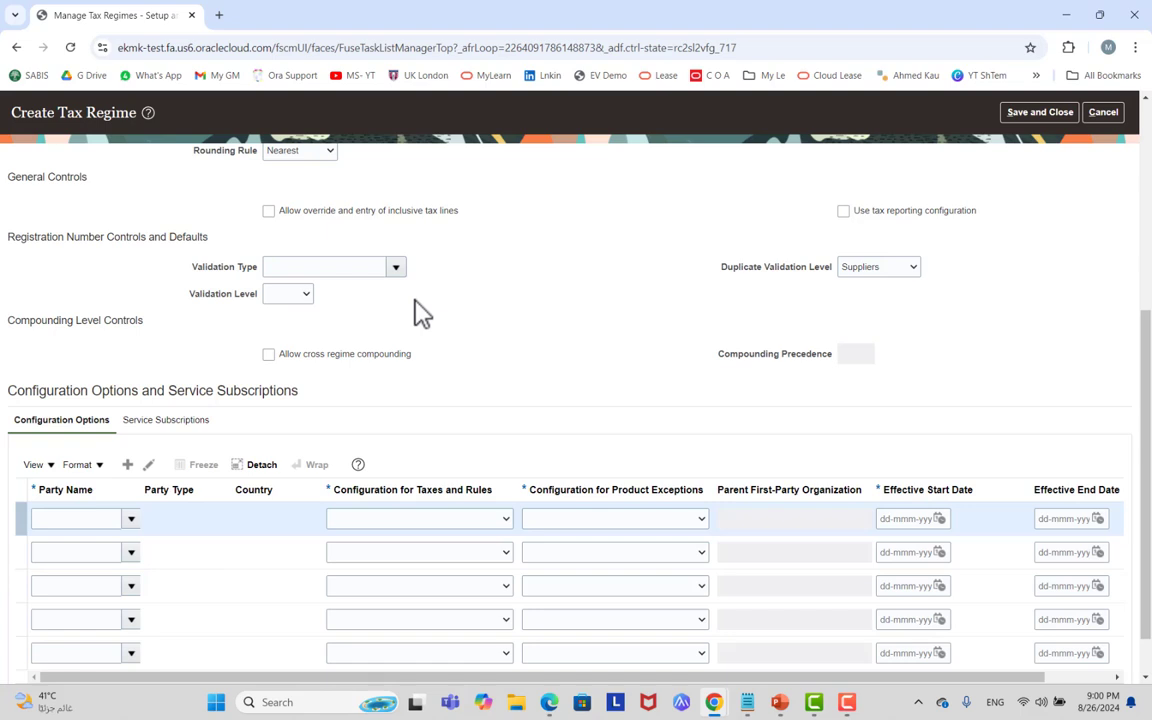
Review the business units and legal entities selectable as party name in the first configuration options row, without picking one.
scroll(490, 249, down, 1)
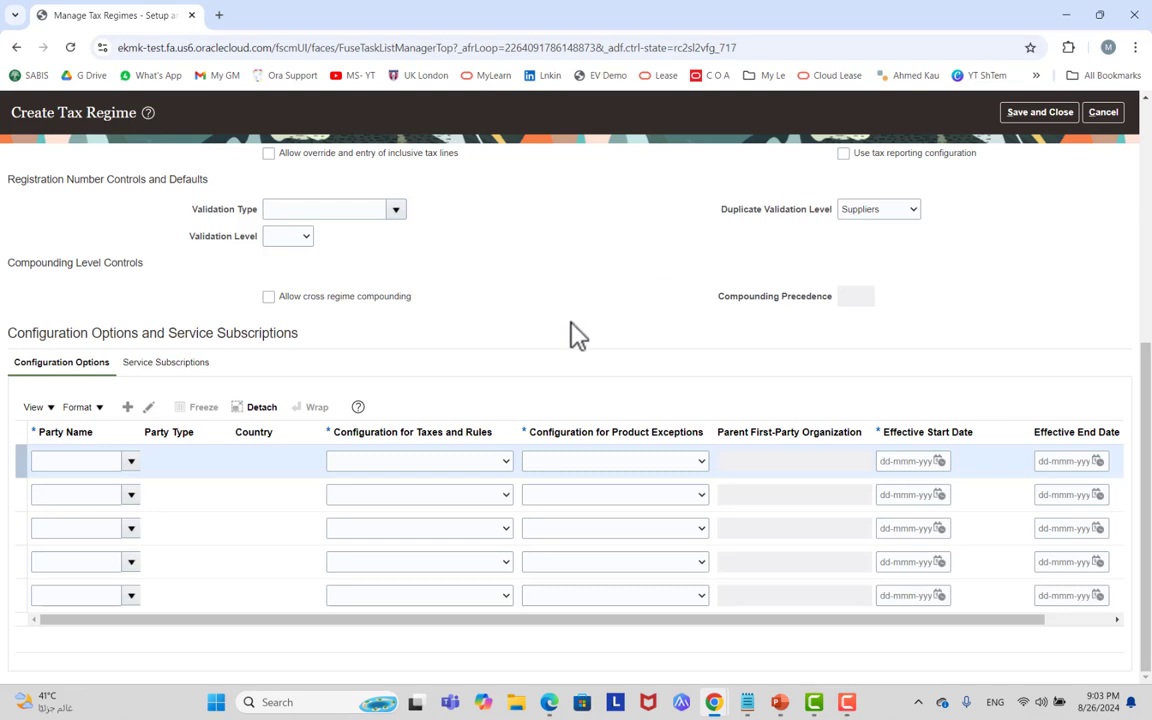
click(131, 460)
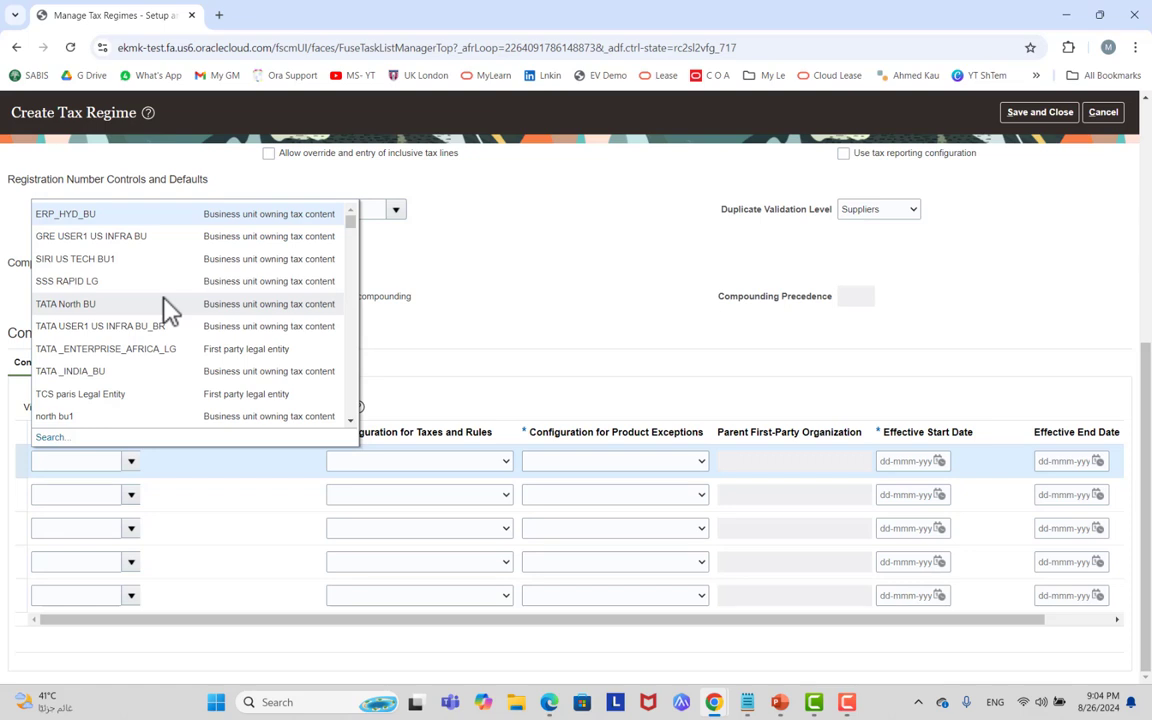
click(501, 334)
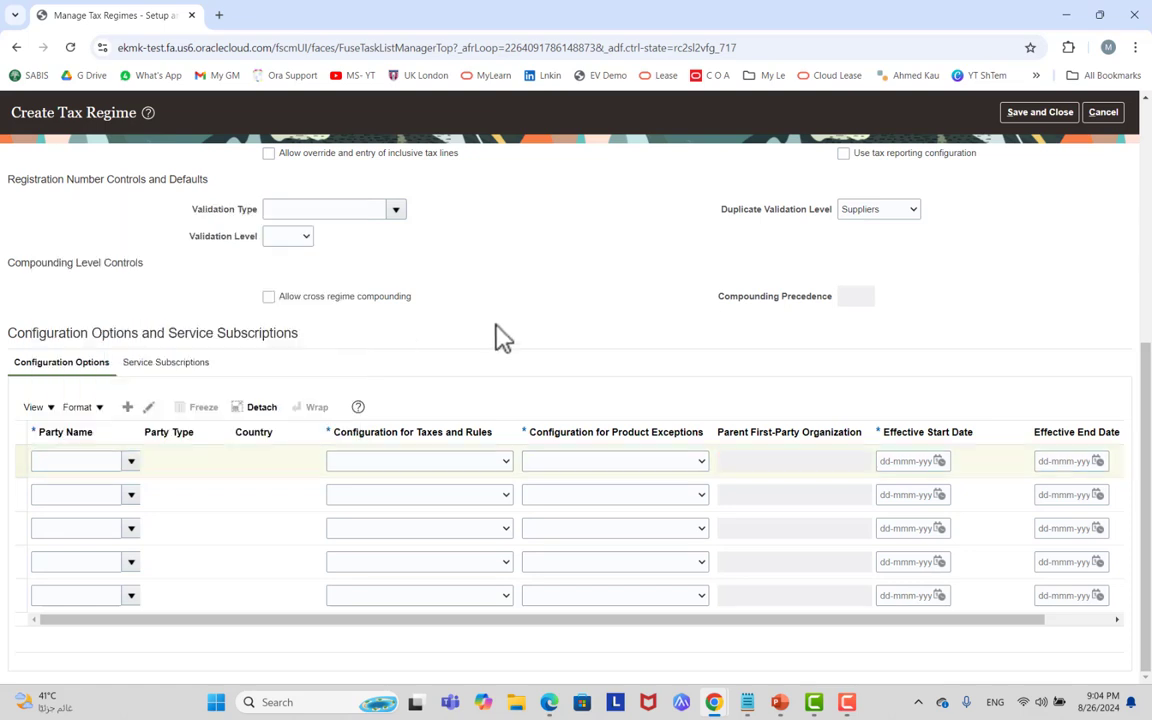
click(134, 464)
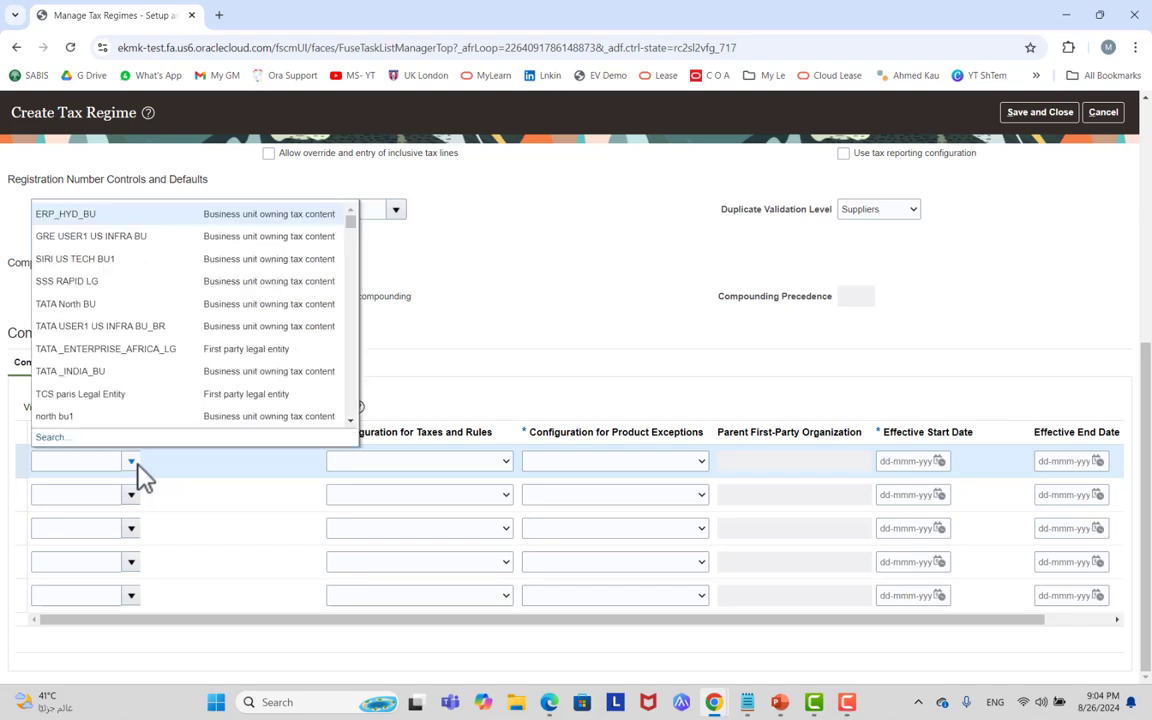
click(585, 300)
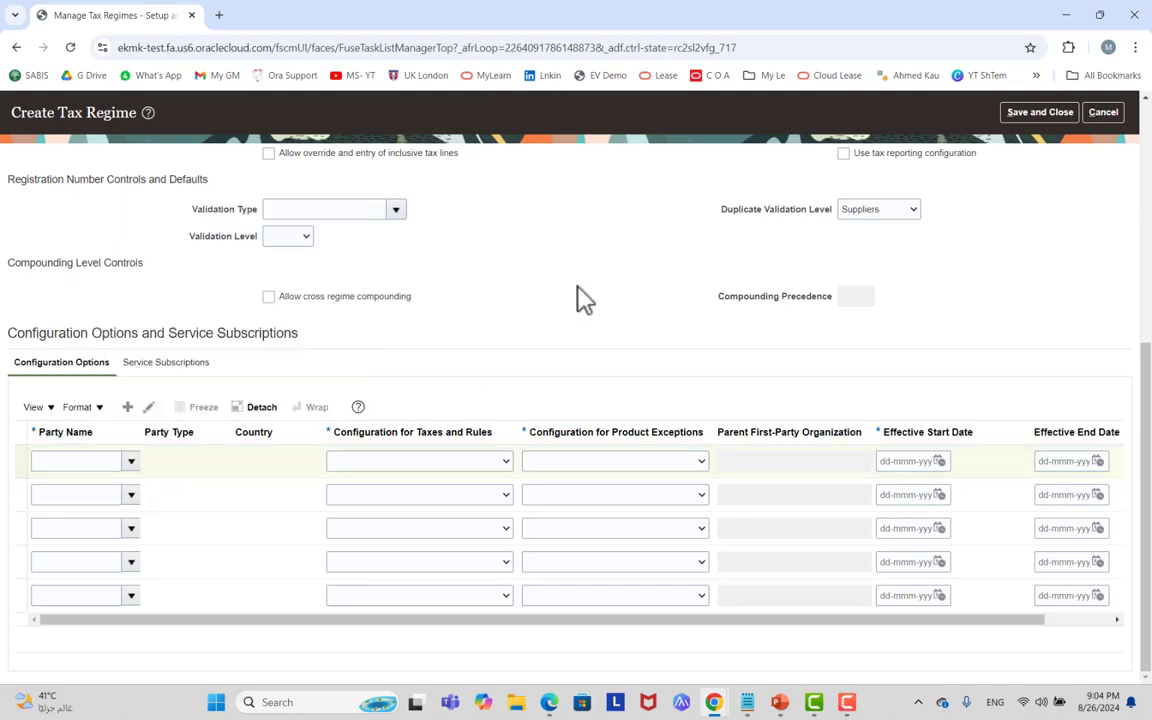
click(141, 461)
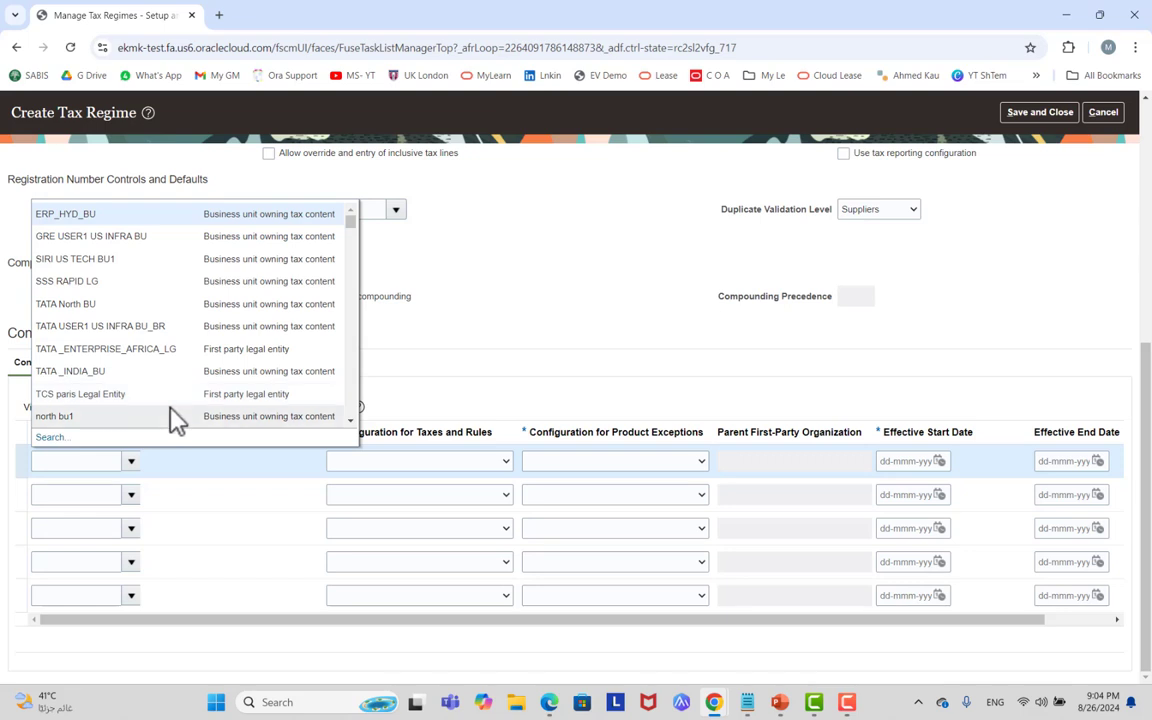
click(537, 325)
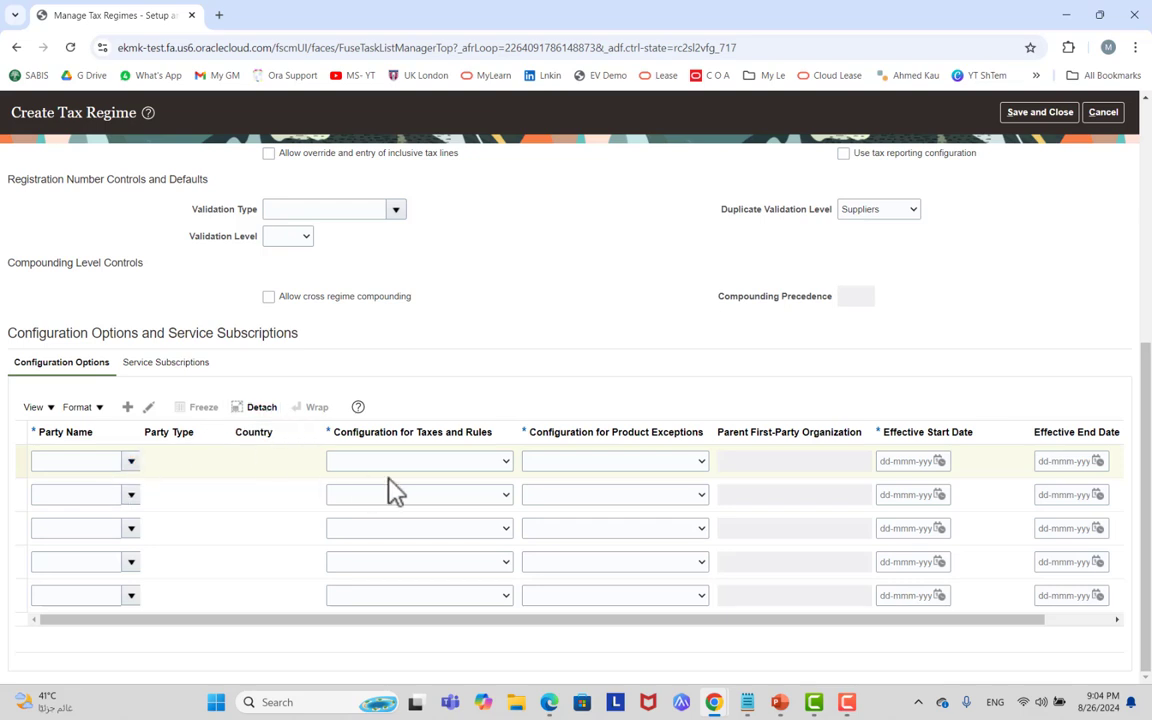
Review the first row's choices for taxes and rules configuration and product exceptions configuration, leaving both empty.
click(452, 463)
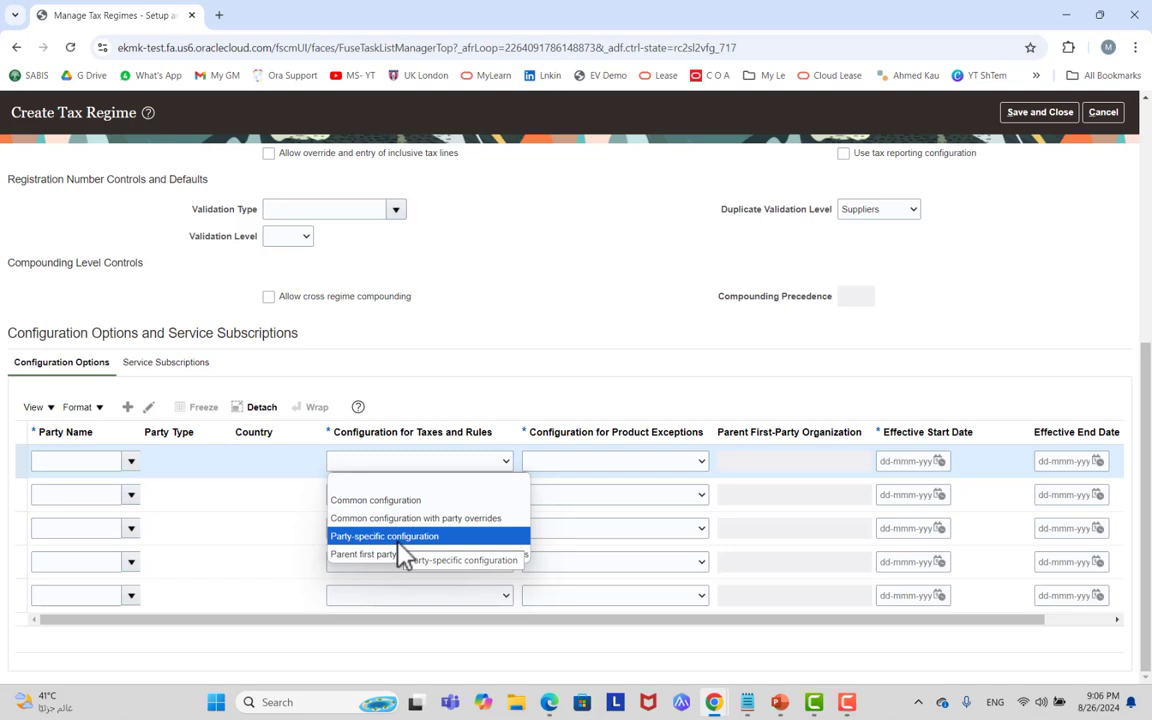
click(674, 429)
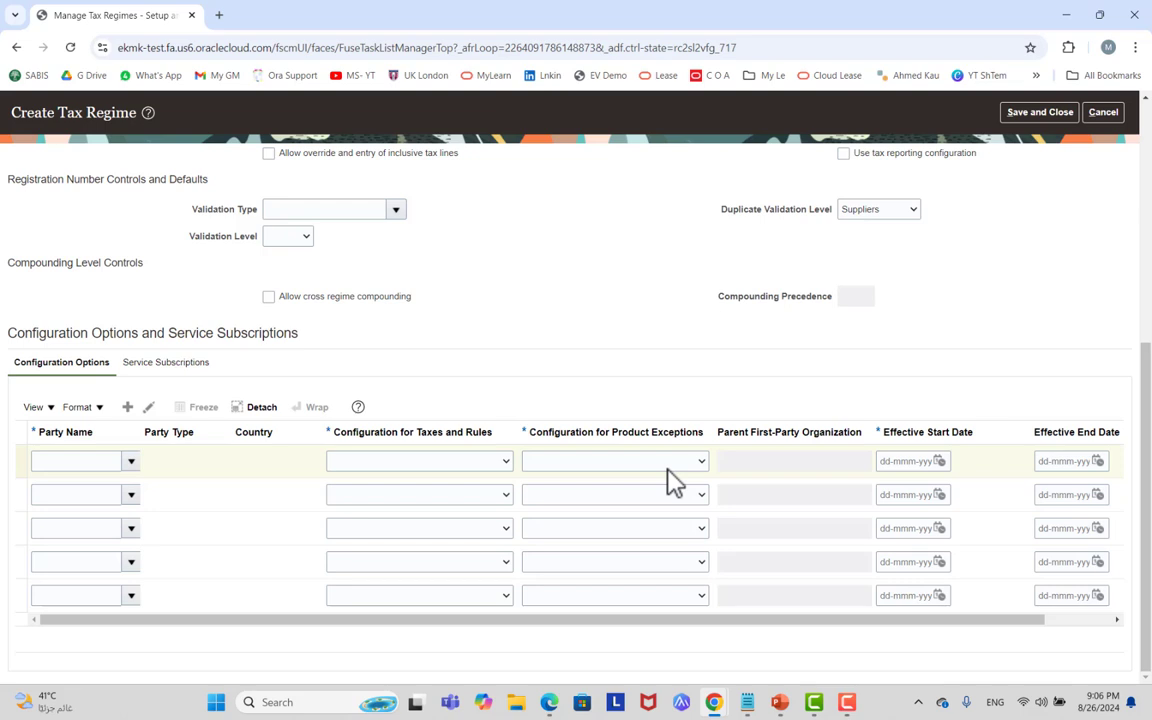
click(668, 466)
click(655, 393)
click(494, 466)
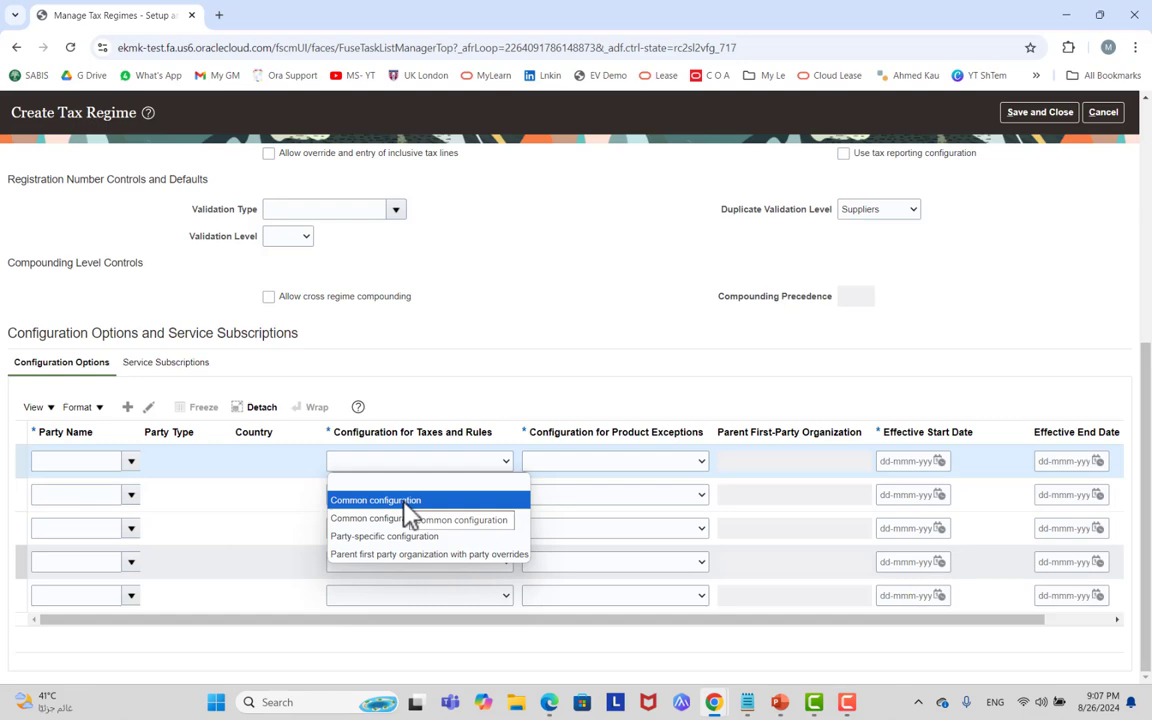
click(1026, 298)
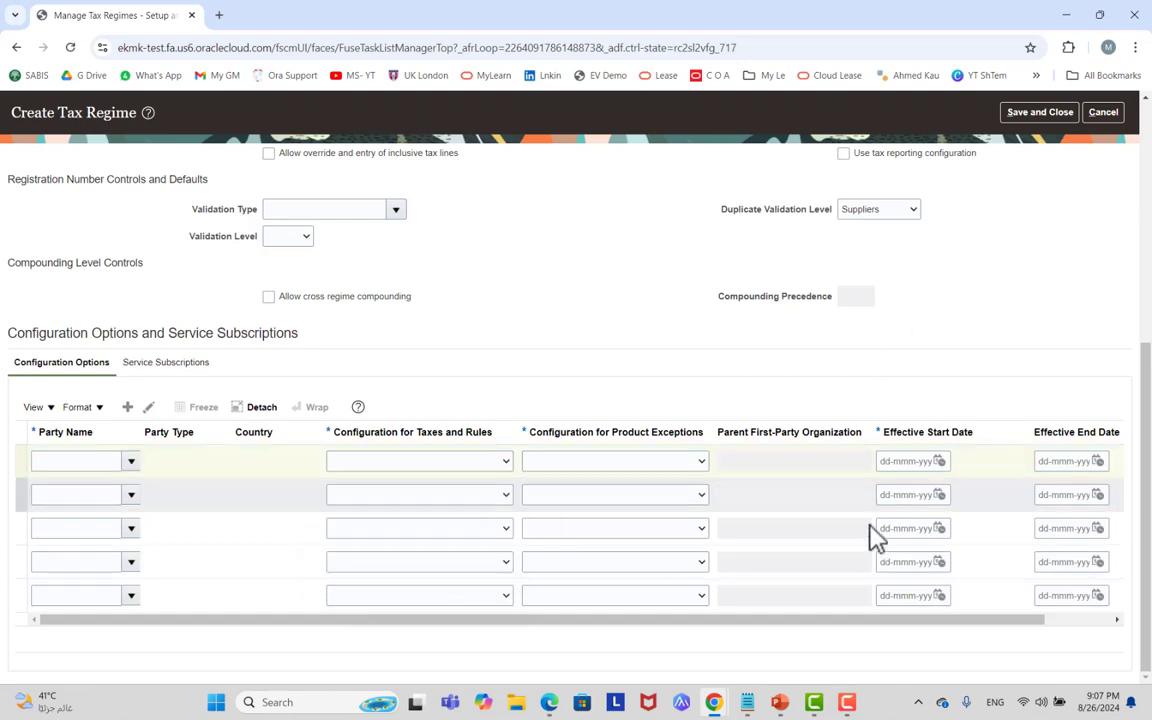
scroll(907, 460, up, 10)
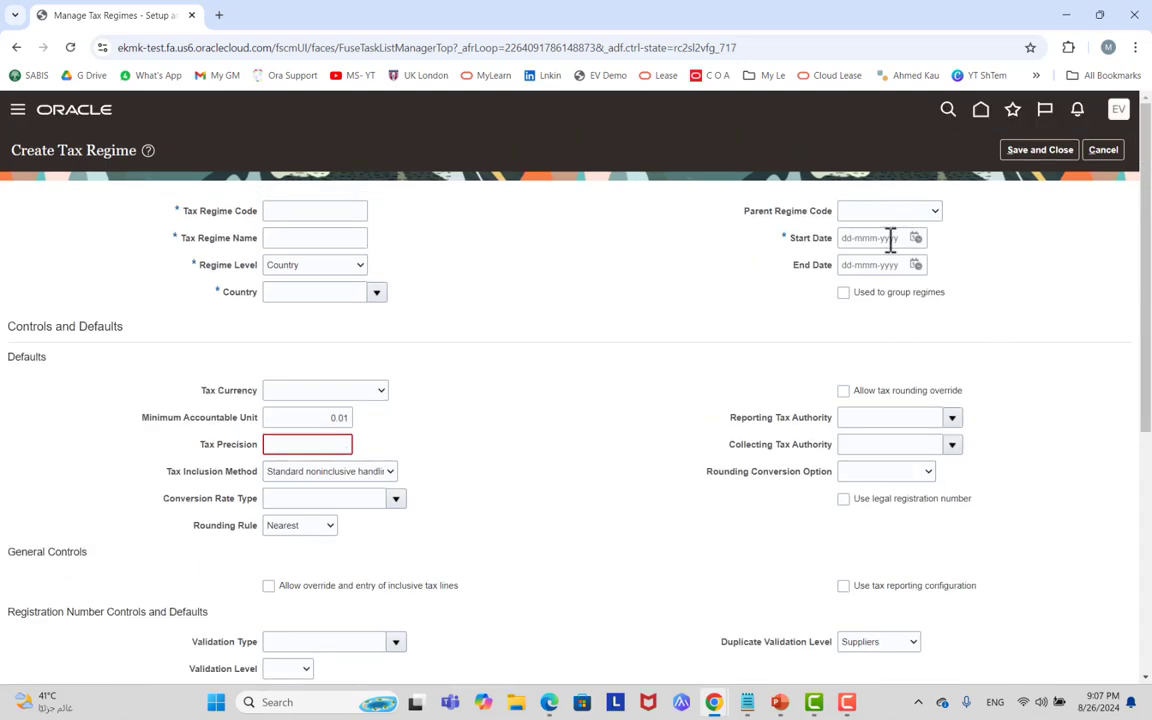
scroll(985, 329, down, 10)
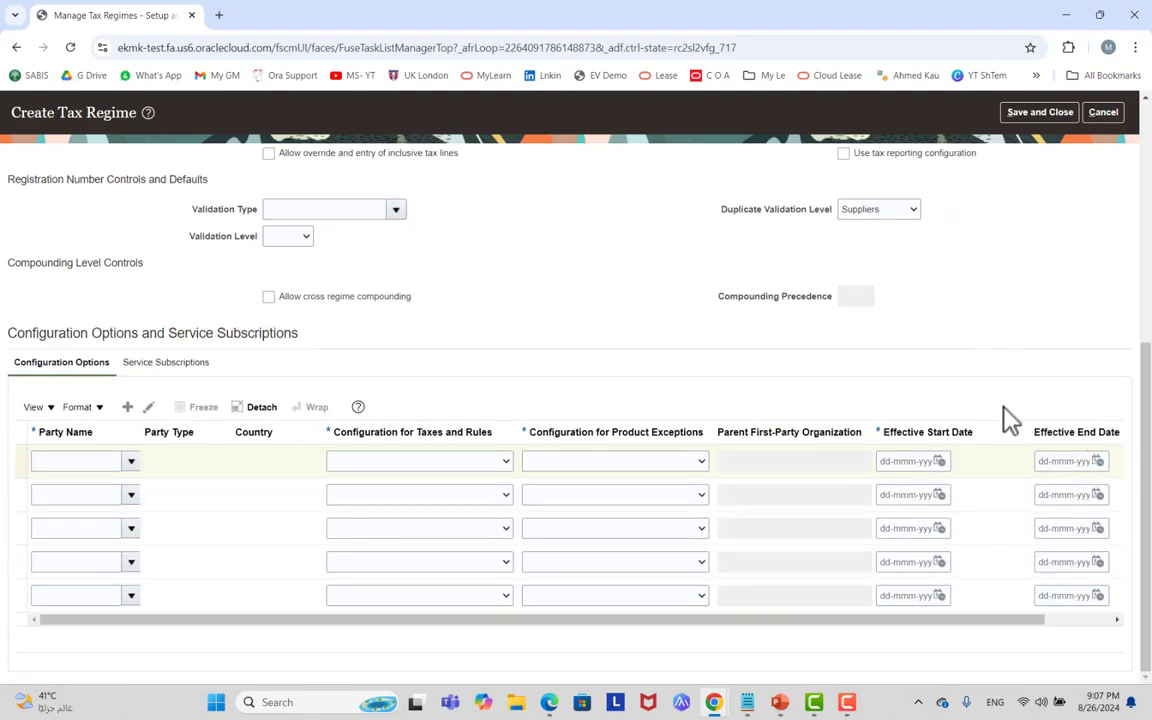
scroll(1040, 470, up, 3)
scroll(885, 496, down, 3)
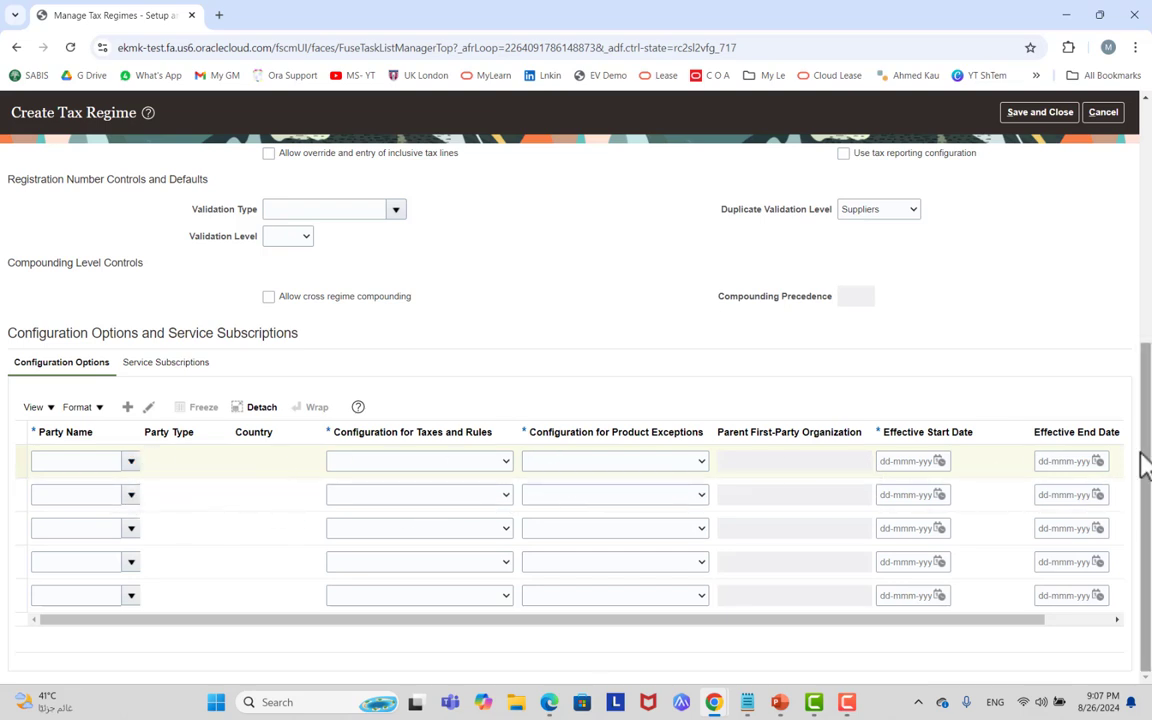
scroll(1055, 280, up, 3)
scroll(1055, 280, down, 3)
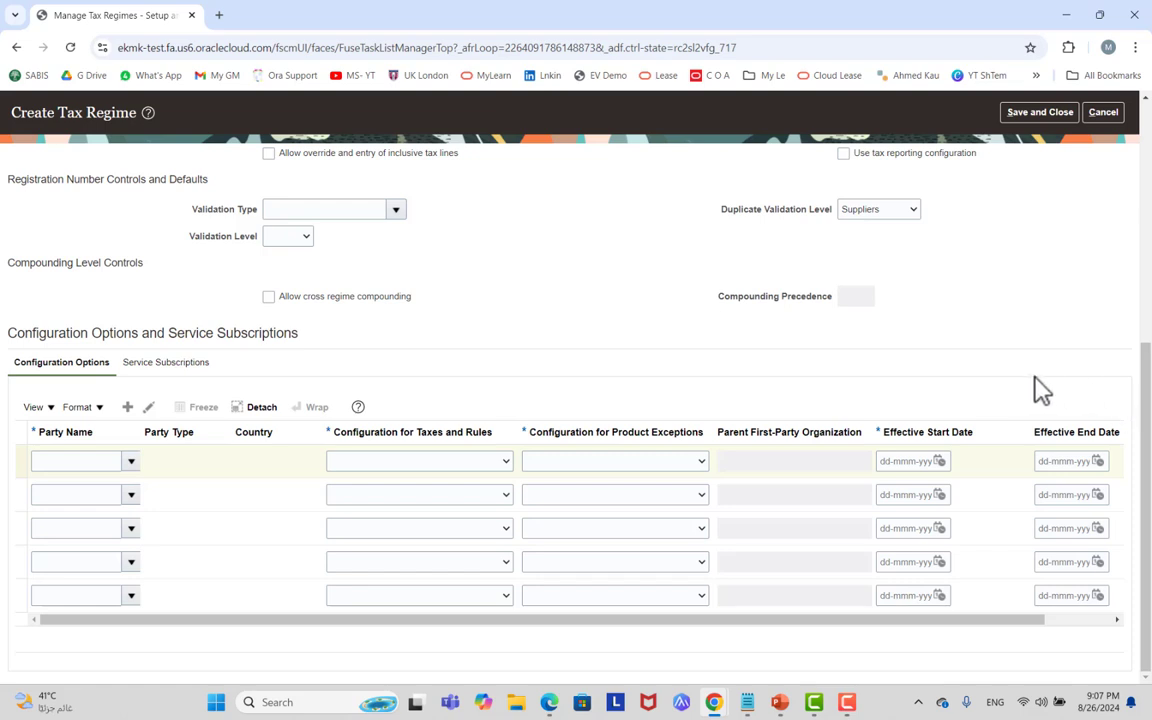
Switch to the Chrome window with the existing UAE tax regime and examine its header, defaults, general controls and registration settings.
key(alt+Tab)
key(alt+Tab)
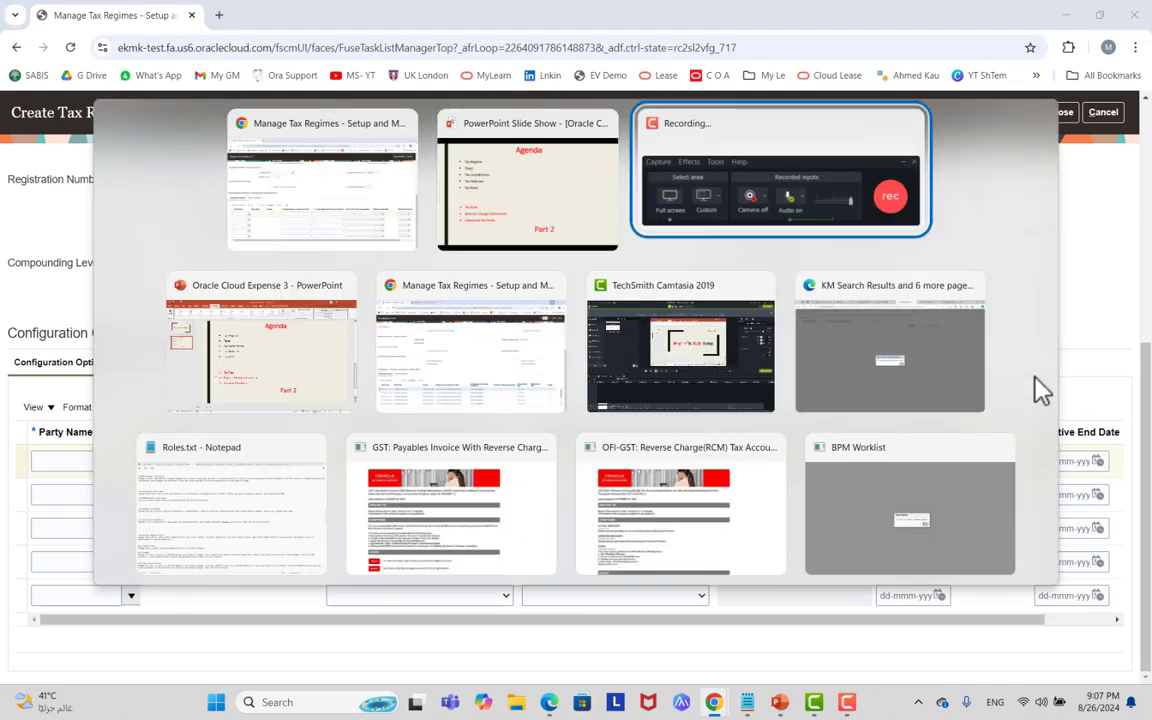
key(alt+Tab)
key(alt+Tab)
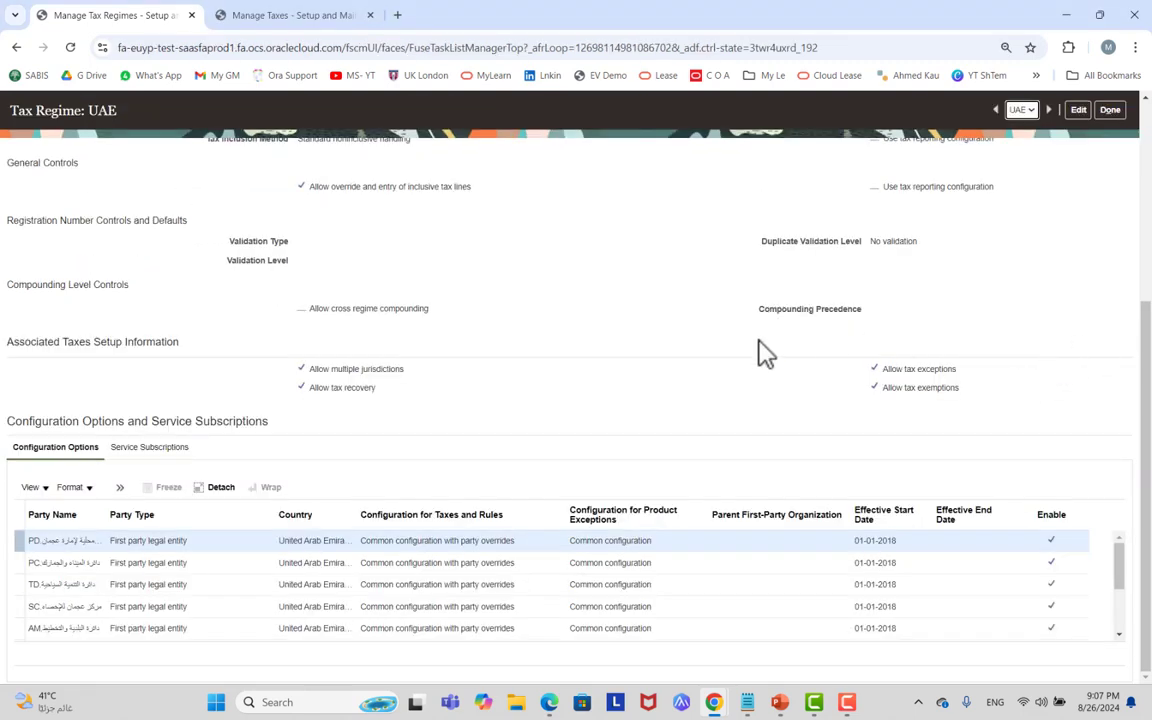
scroll(688, 355, up, 3)
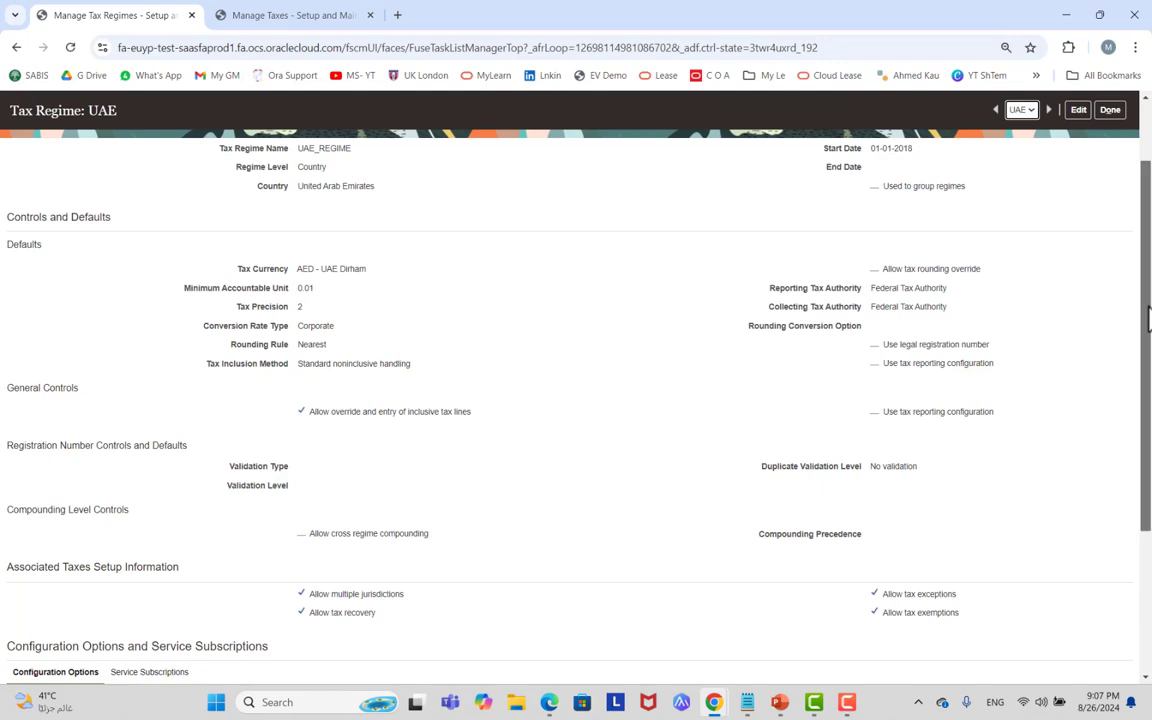
scroll(1148, 318, up, 1)
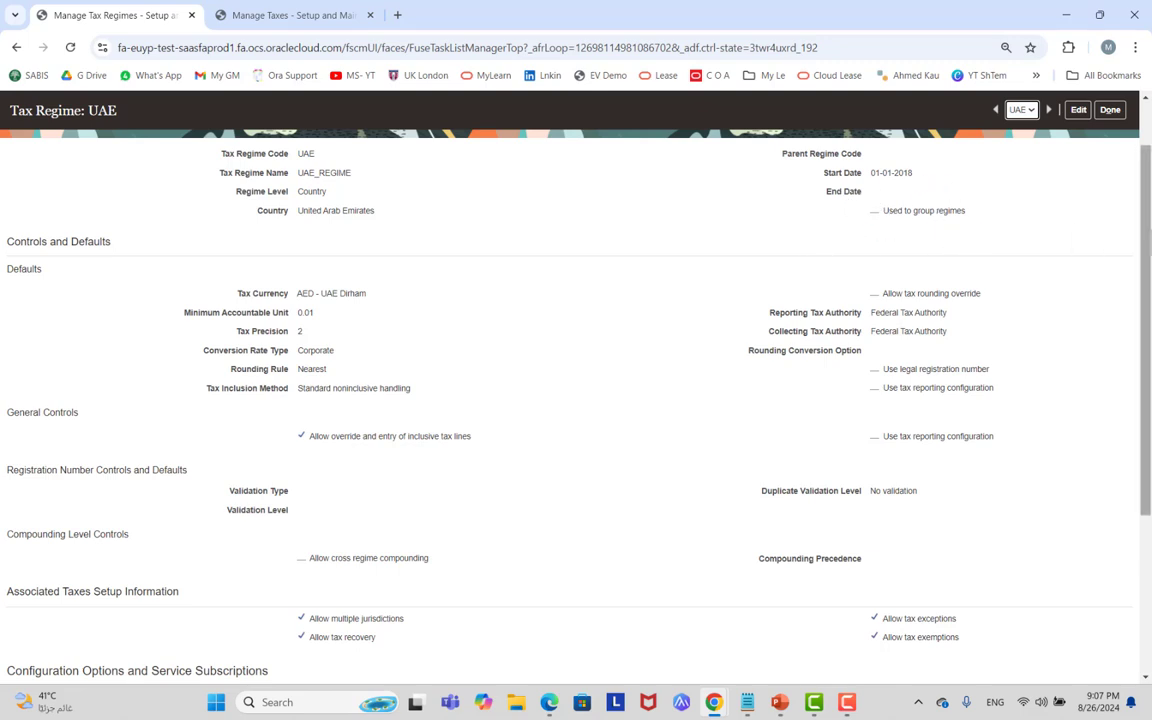
scroll(970, 300, down, 1)
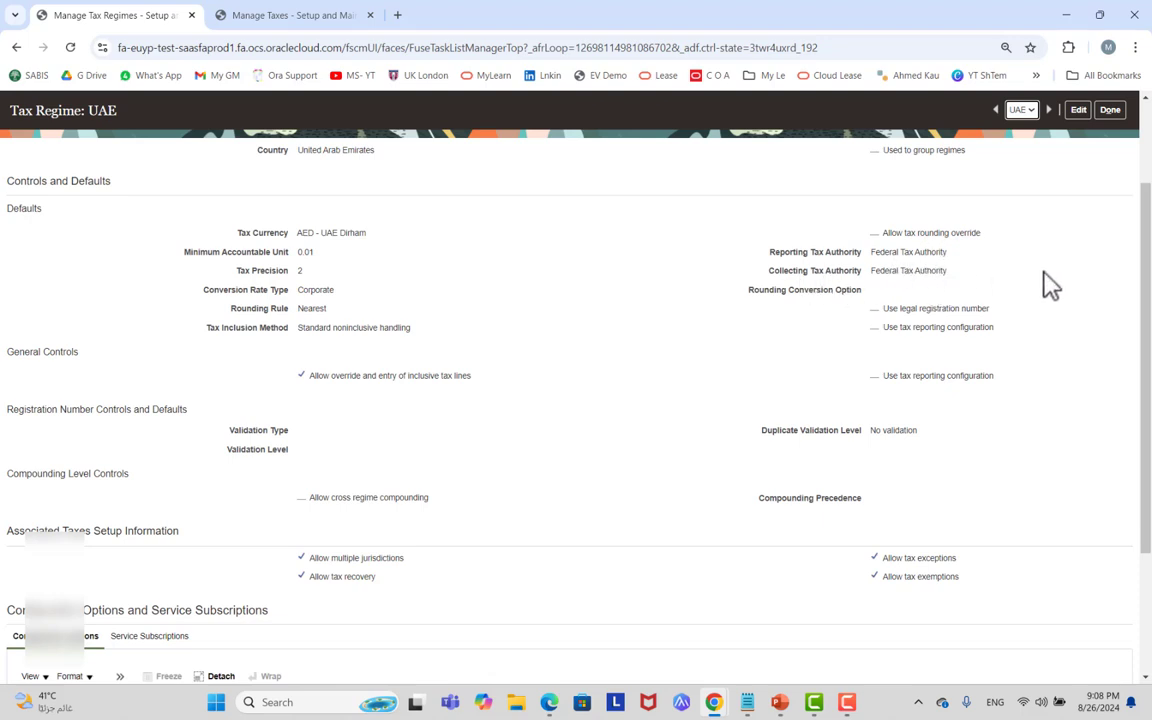
scroll(1050, 285, down, 1)
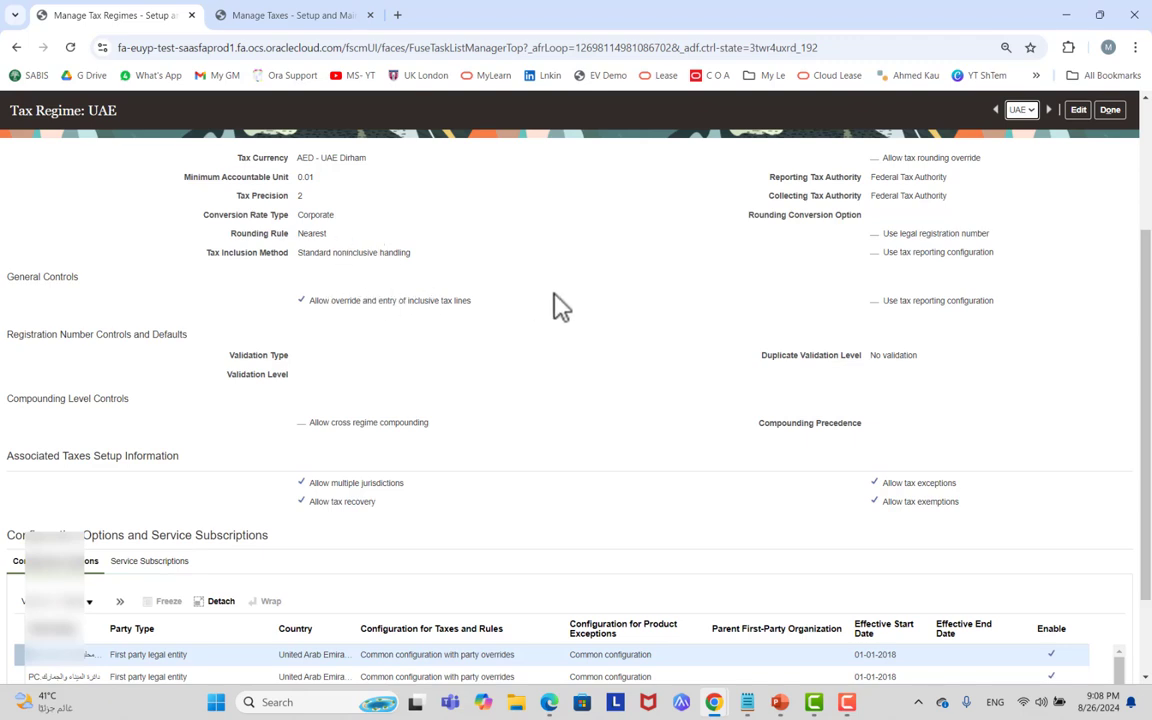
scroll(700, 320, down, 1)
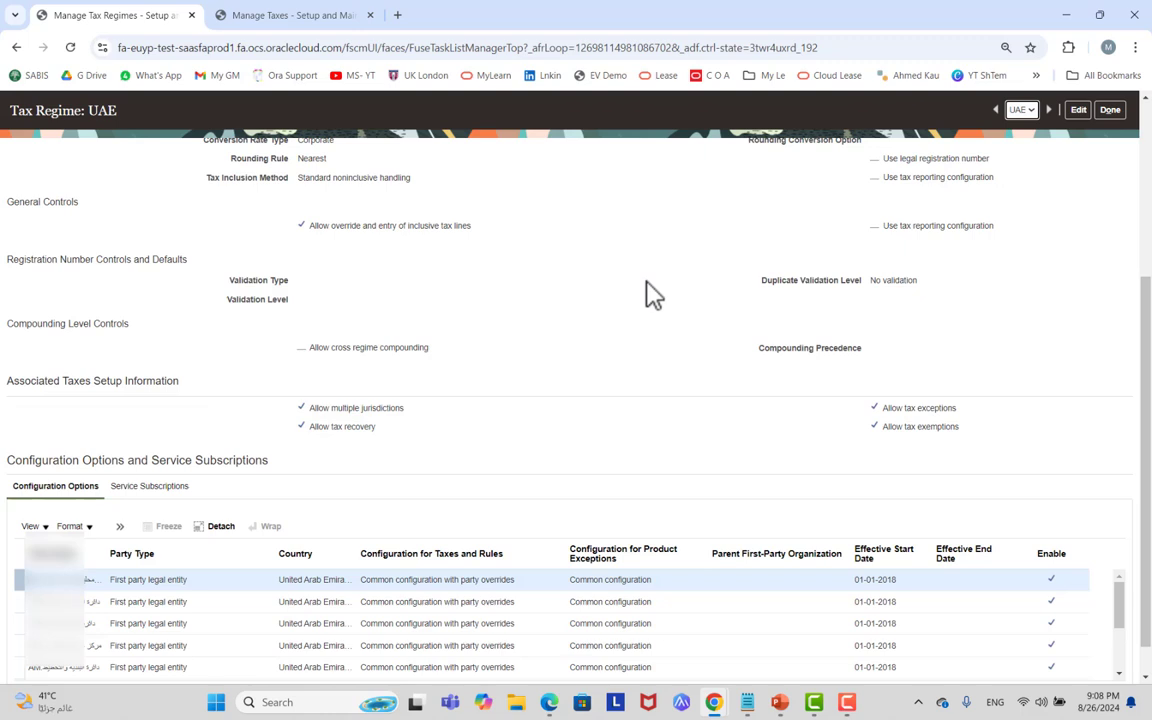
Widen the Party Name column in the UAE regime's configuration options table.
scroll(650, 293, down, 1)
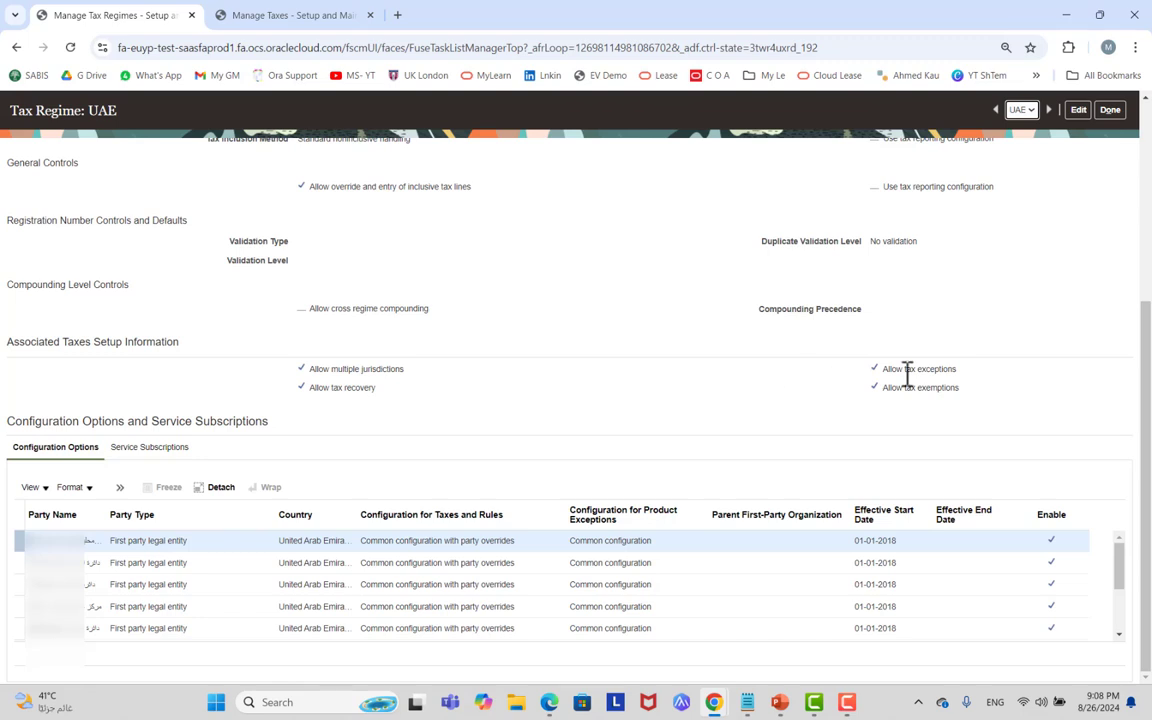
click(946, 398)
drag(107, 513, 152, 511)
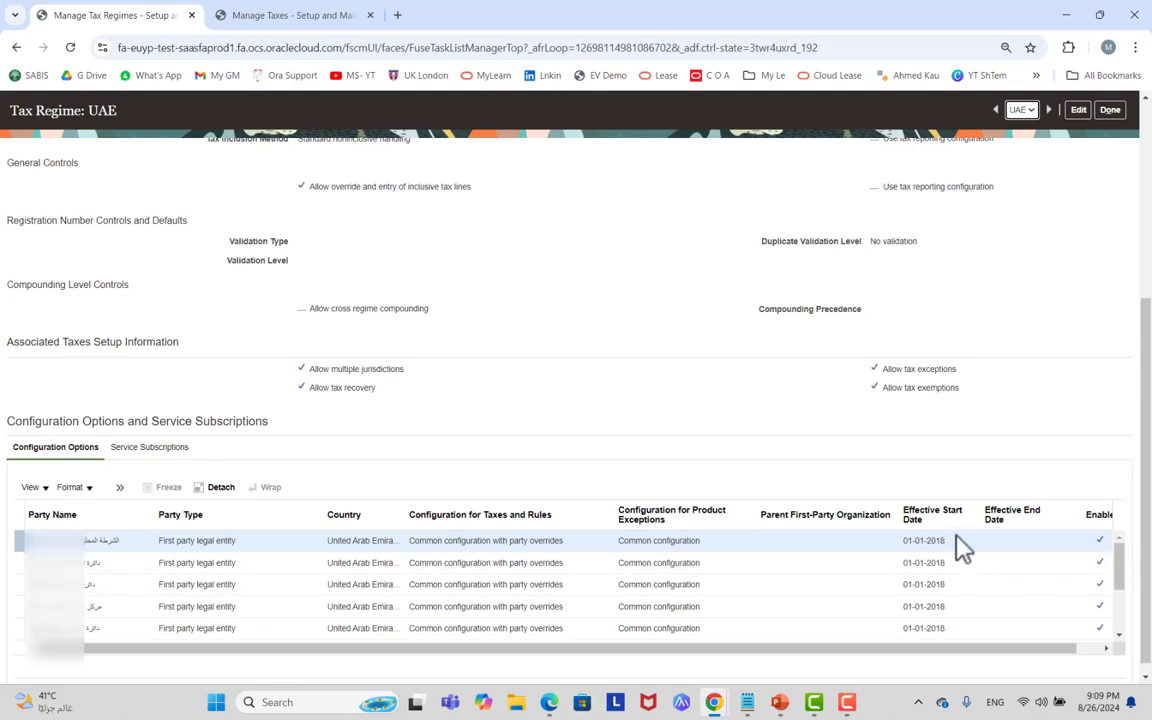
Compare the UAE regime's start date with the effective start dates of the parties in its configuration options.
scroll(1150, 360, up, 3)
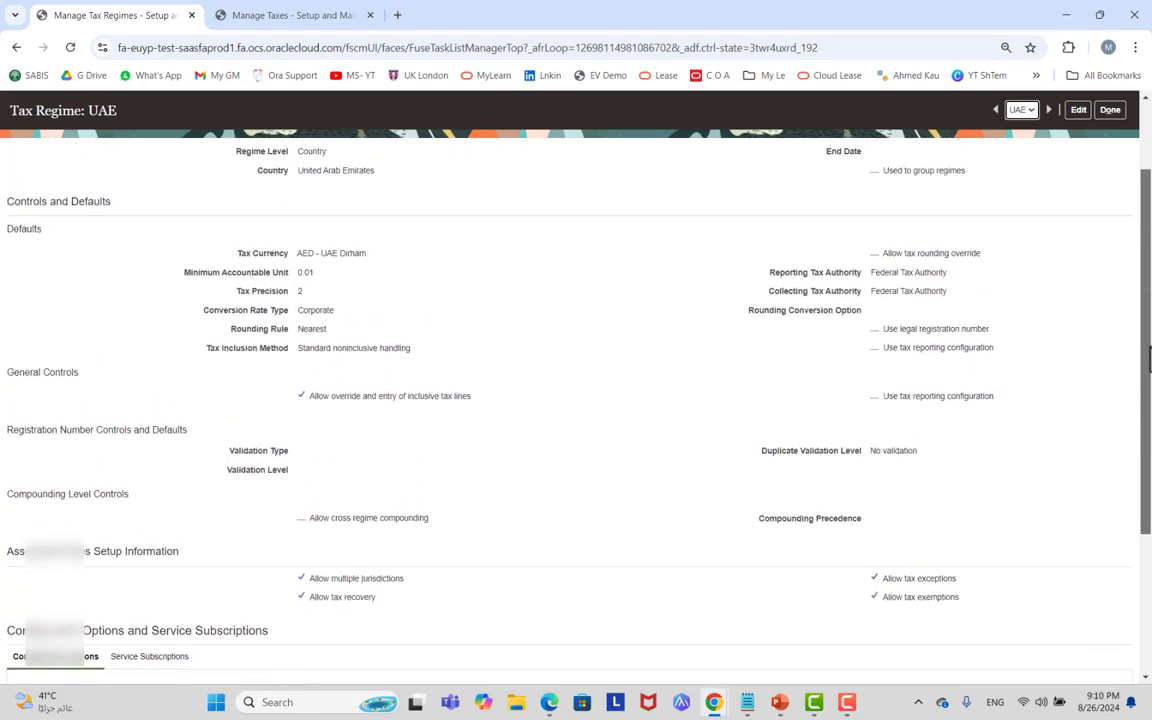
scroll(1150, 360, up, 1)
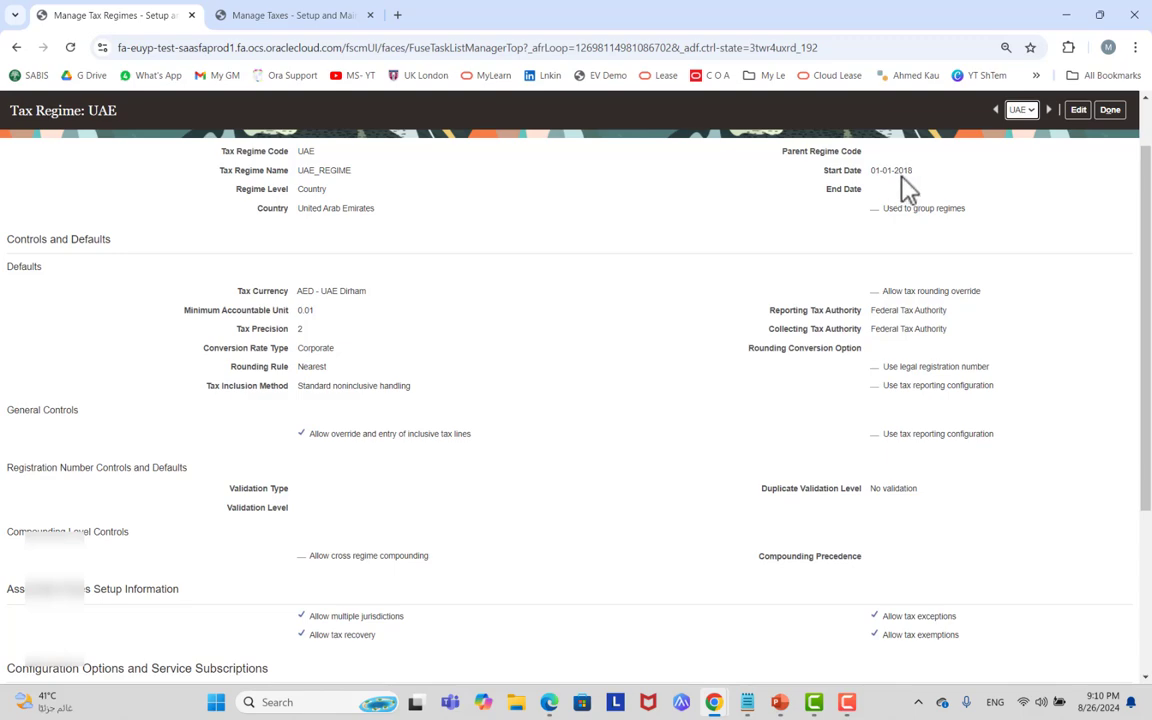
scroll(1144, 360, down, 5)
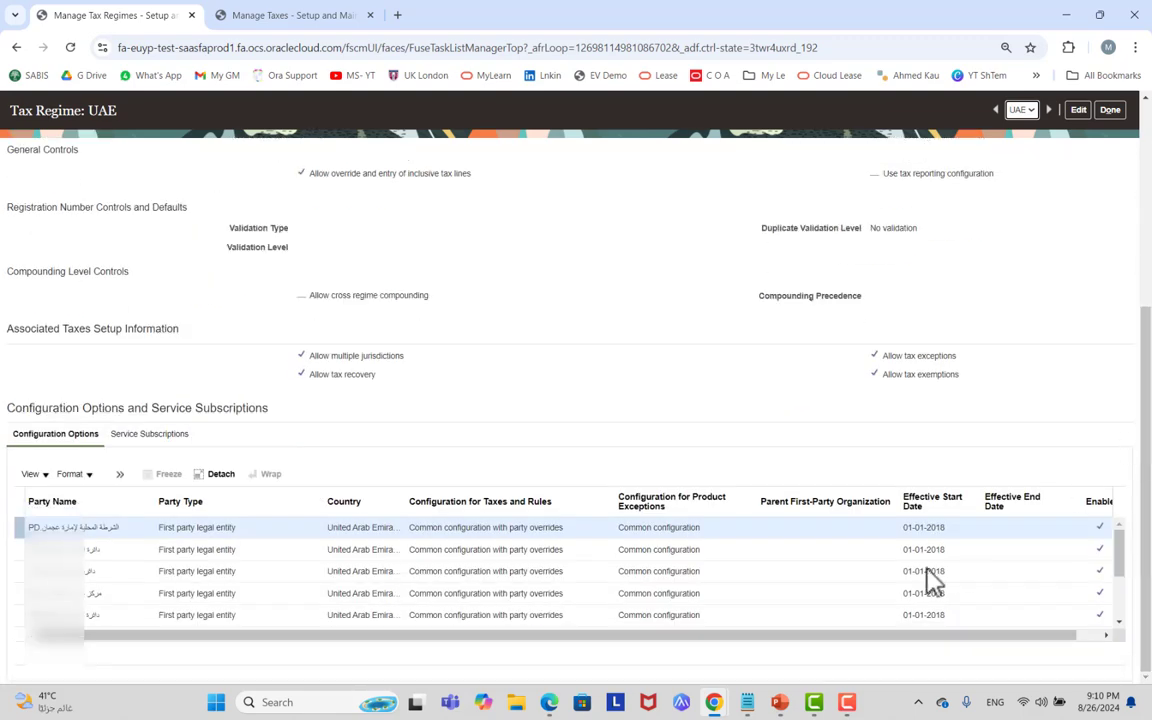
scroll(1080, 560, right, 1)
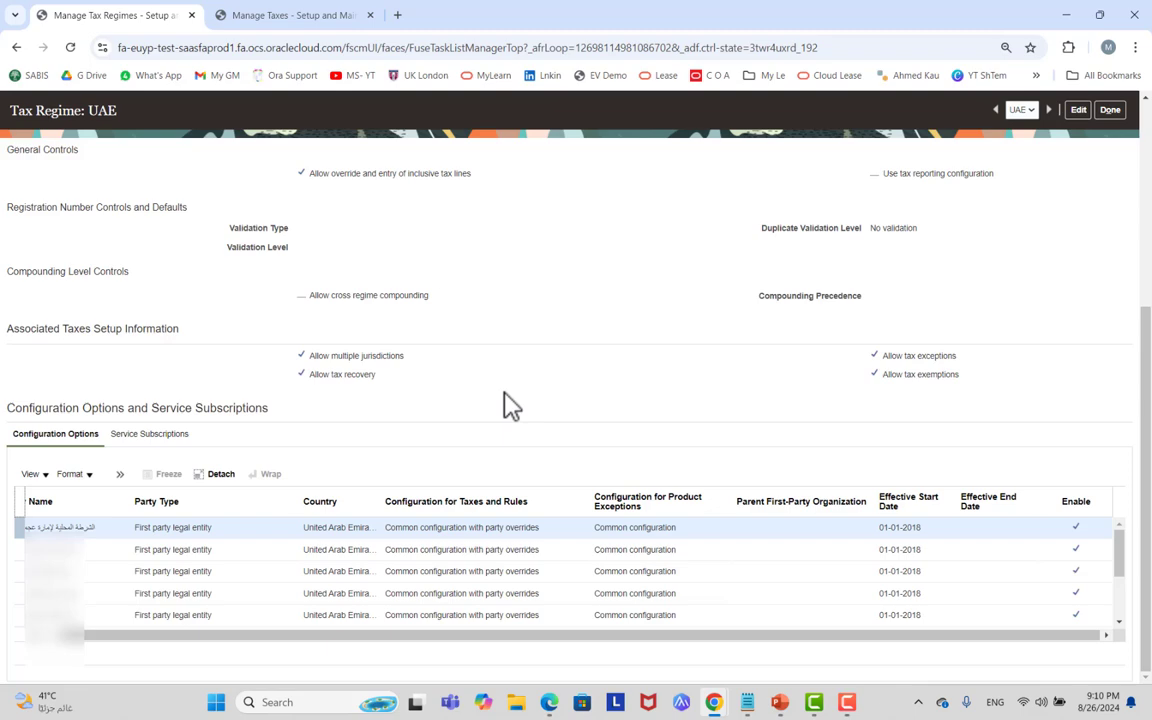
scroll(1147, 345, up, 2)
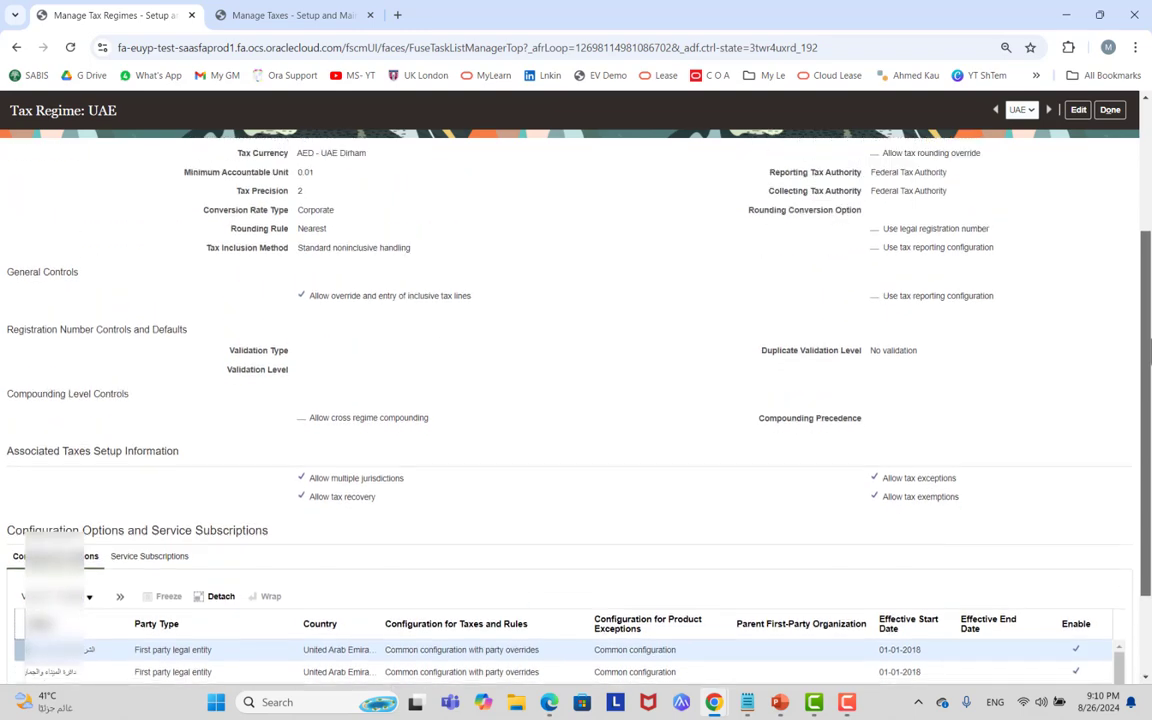
scroll(1147, 345, up, 3)
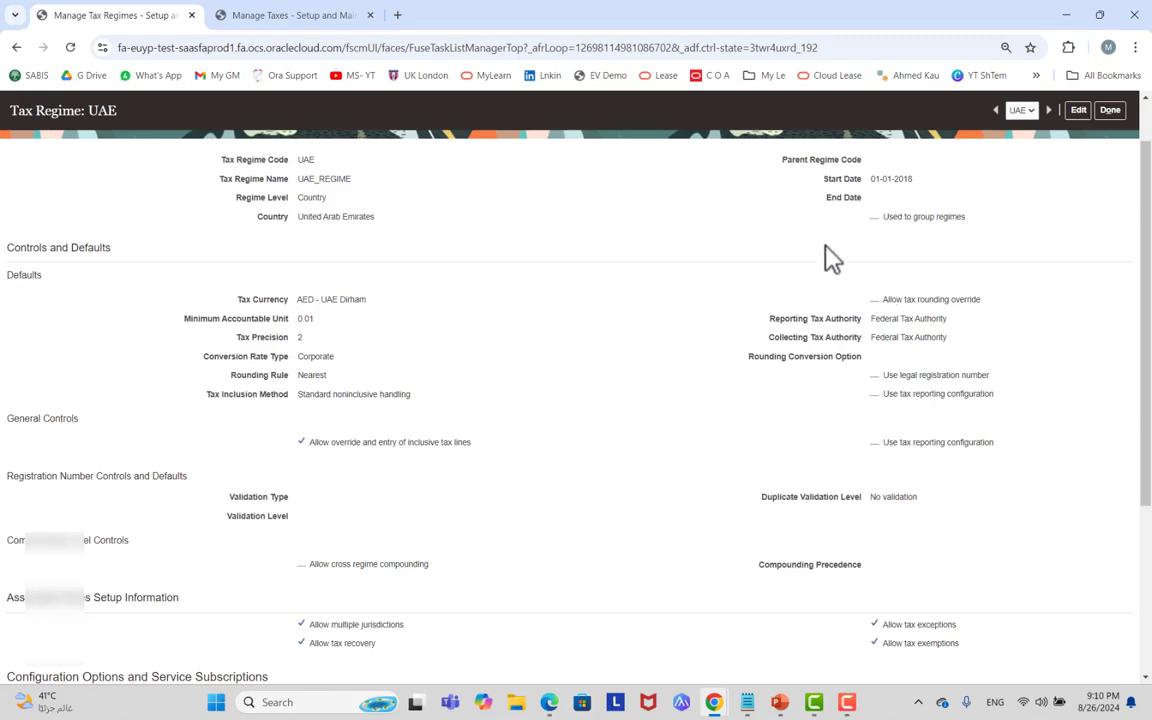
drag(1144, 303, 1116, 540)
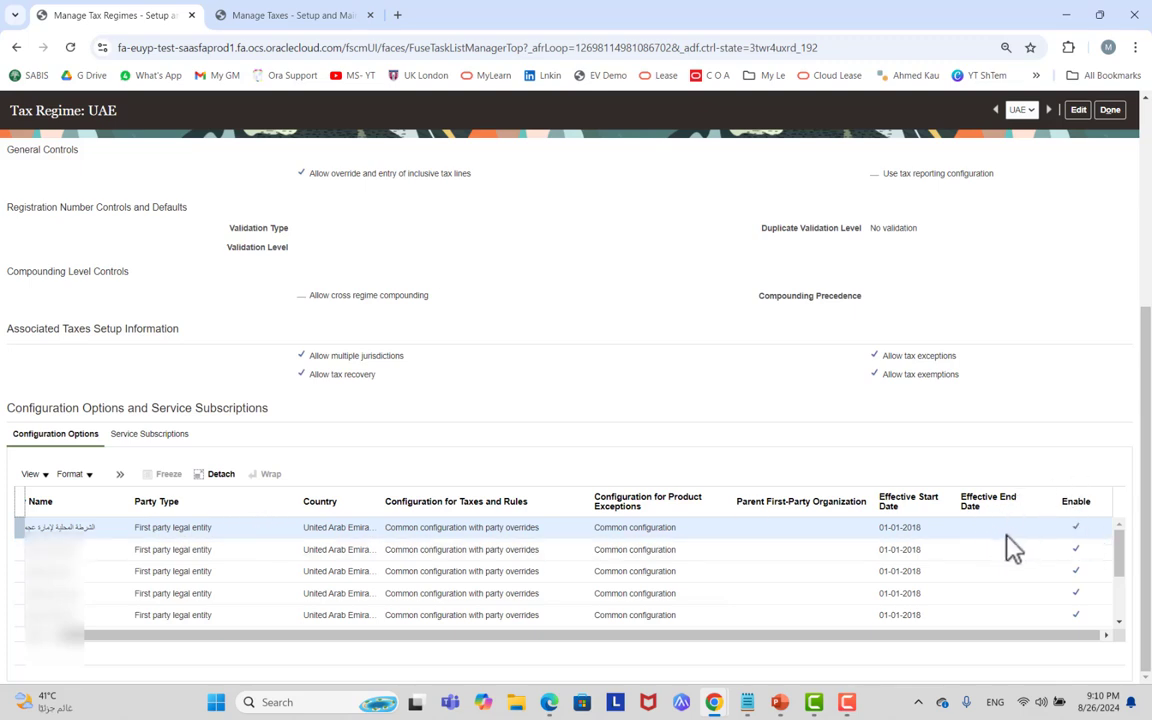
scroll(1032, 400, up, 2)
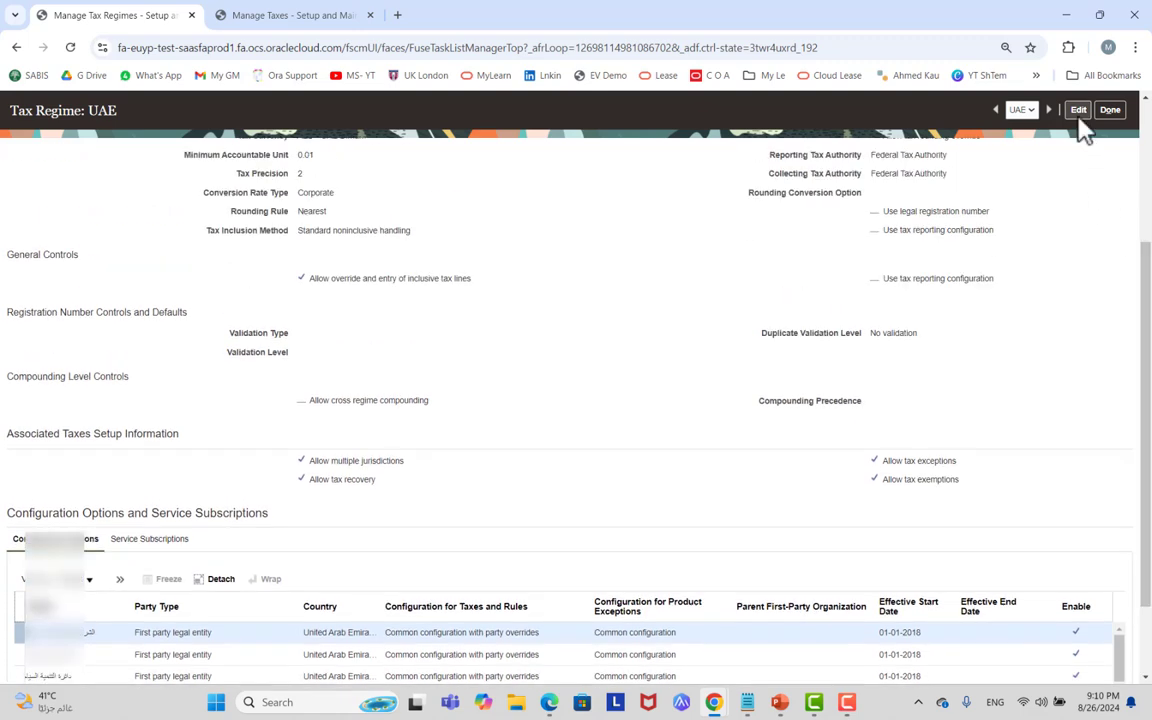
Open the UAE tax regime for editing, examine which fields are editable down to the configuration options, and cancel without saving.
click(1079, 115)
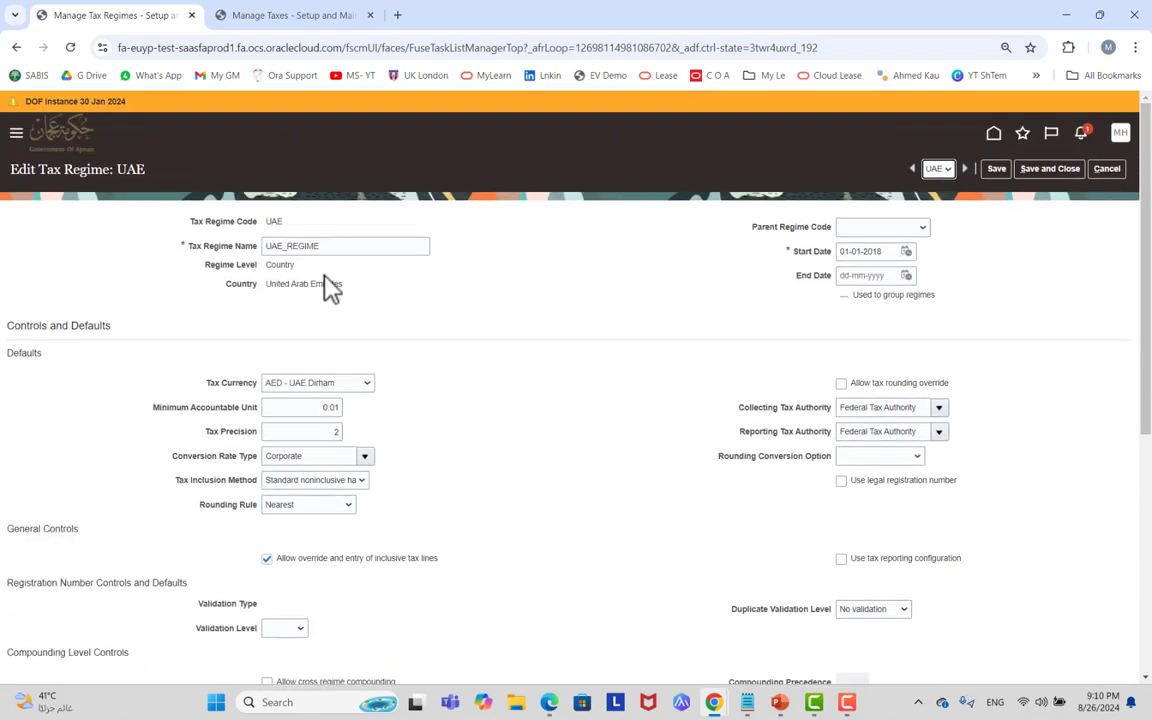
drag(271, 221, 483, 283)
scroll(512, 283, down, 1)
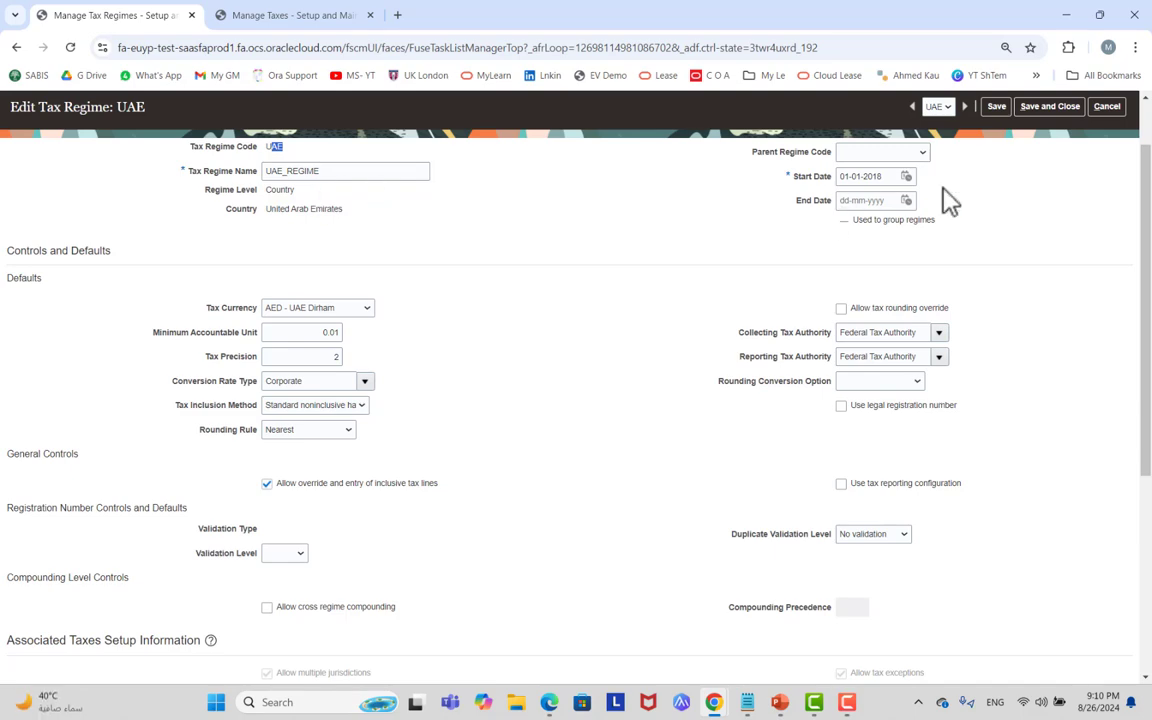
drag(1146, 257, 1147, 438)
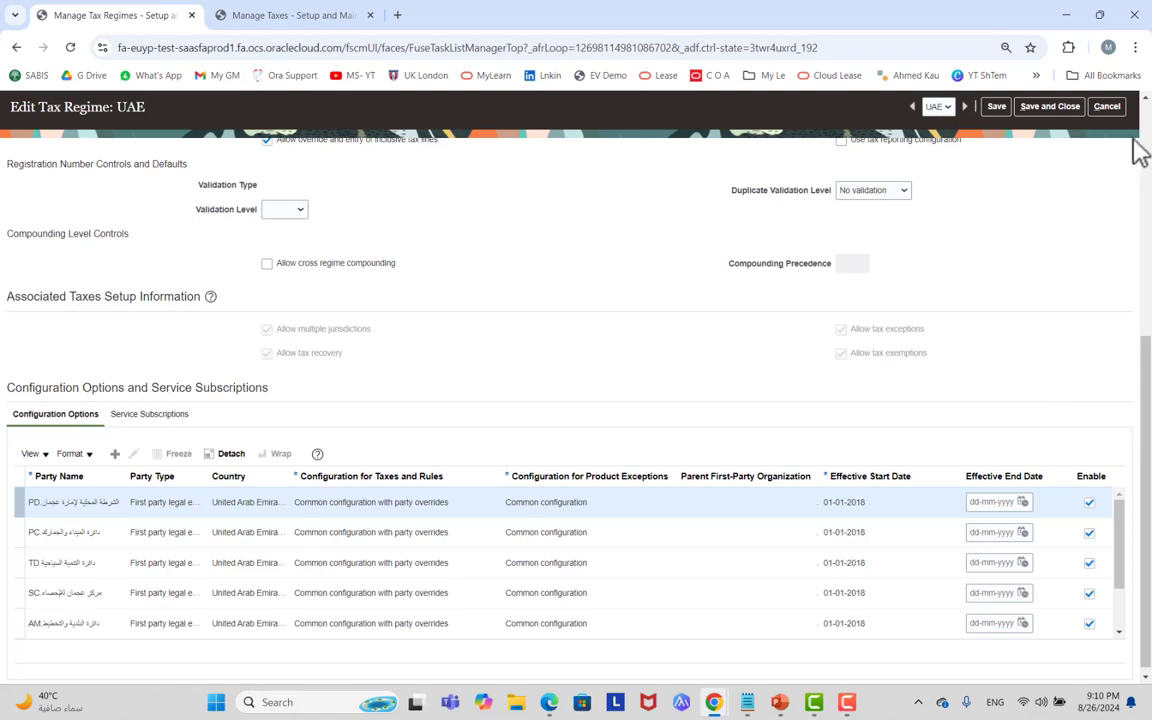
click(1108, 108)
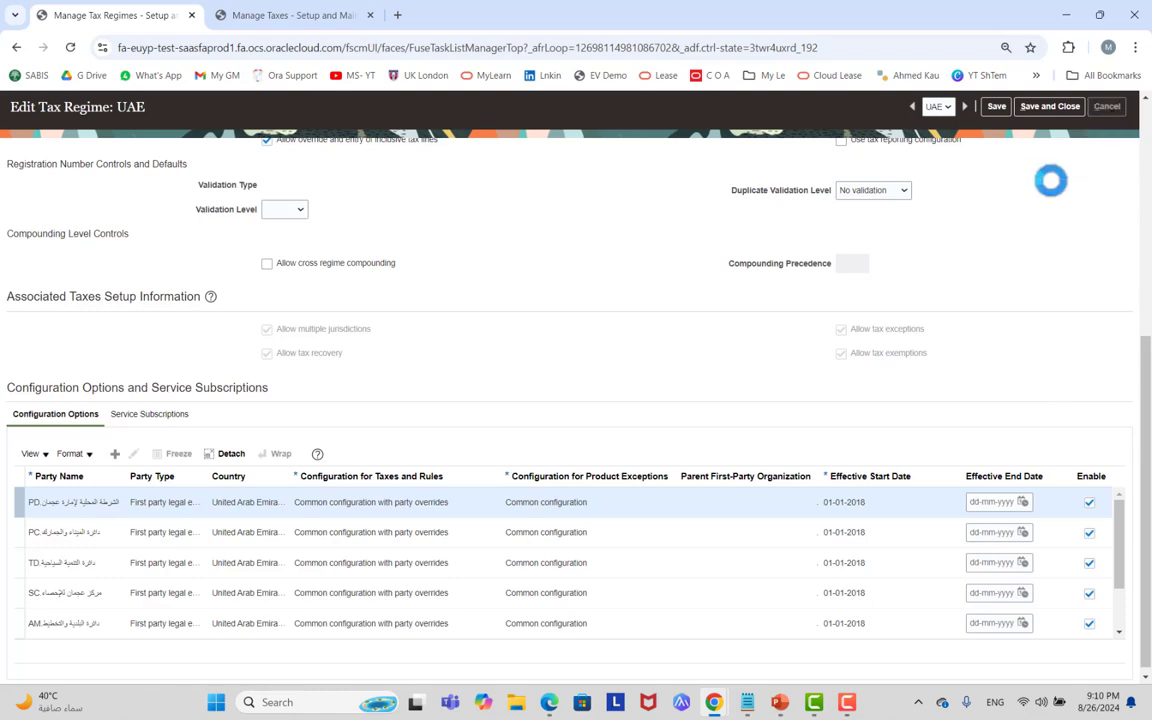
Check the Agenda slide in the PowerPoint slide show, and switch to the Chrome window with the blank Create Tax Regime form.
key(alt+Tab)
key(Tab)
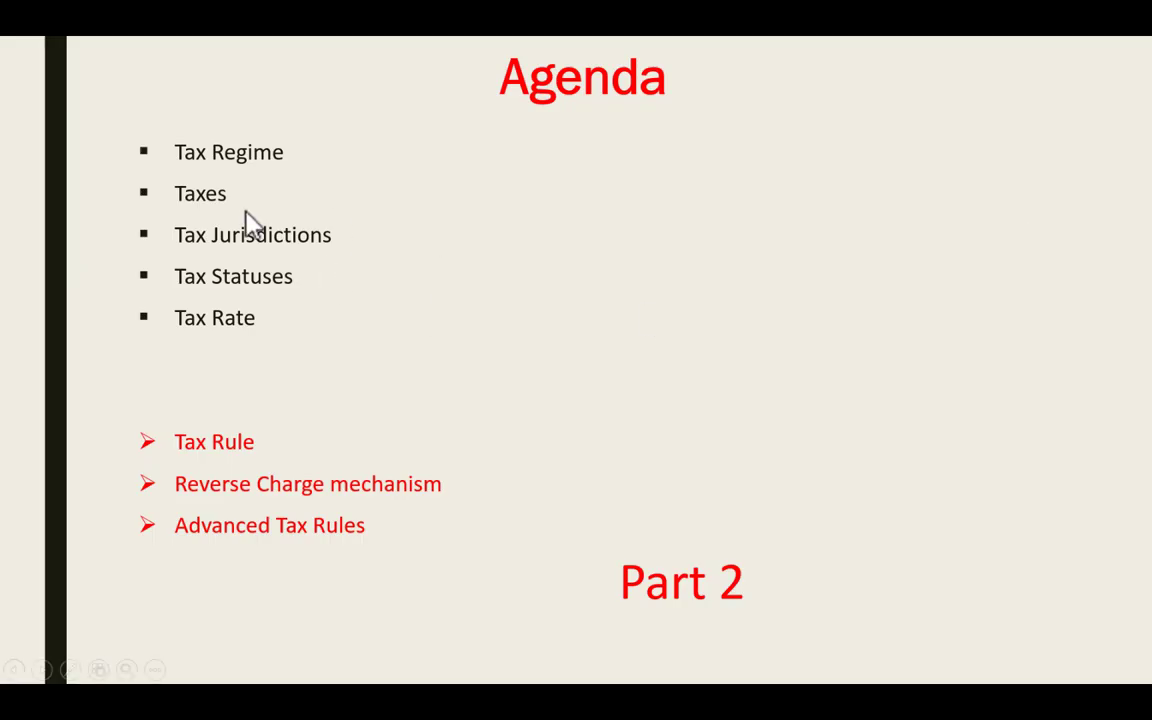
key(alt+Tab)
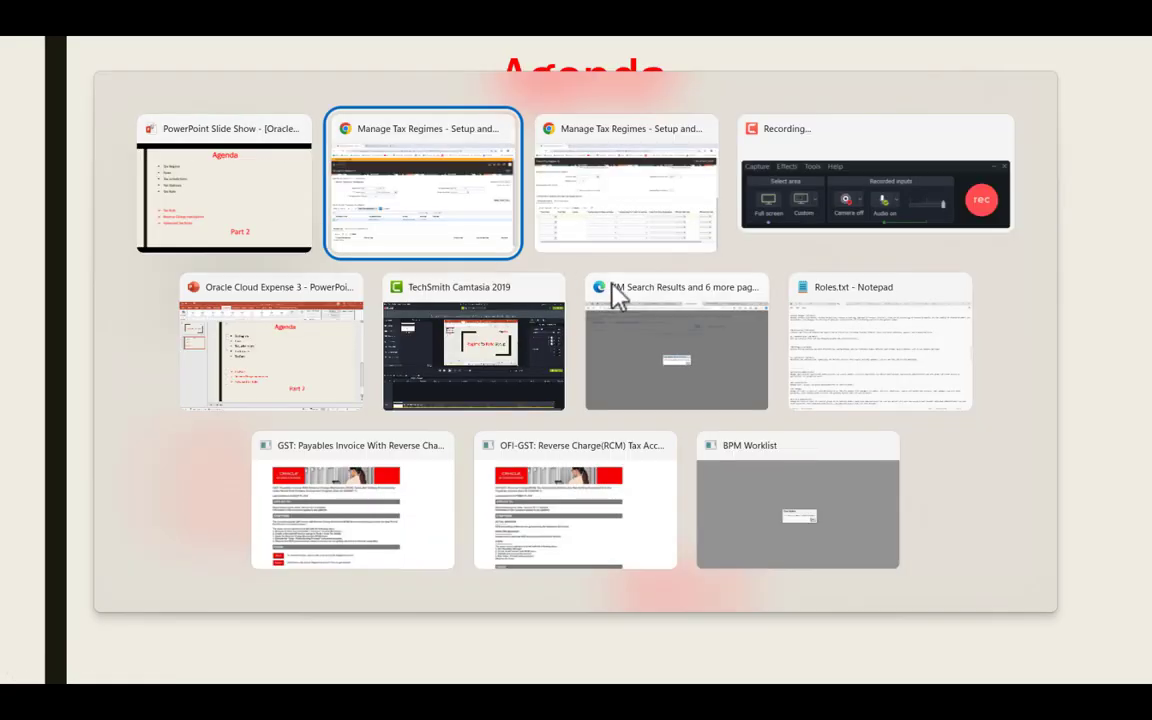
key(alt+Tab)
key(alt+Tab)
key(Tab)
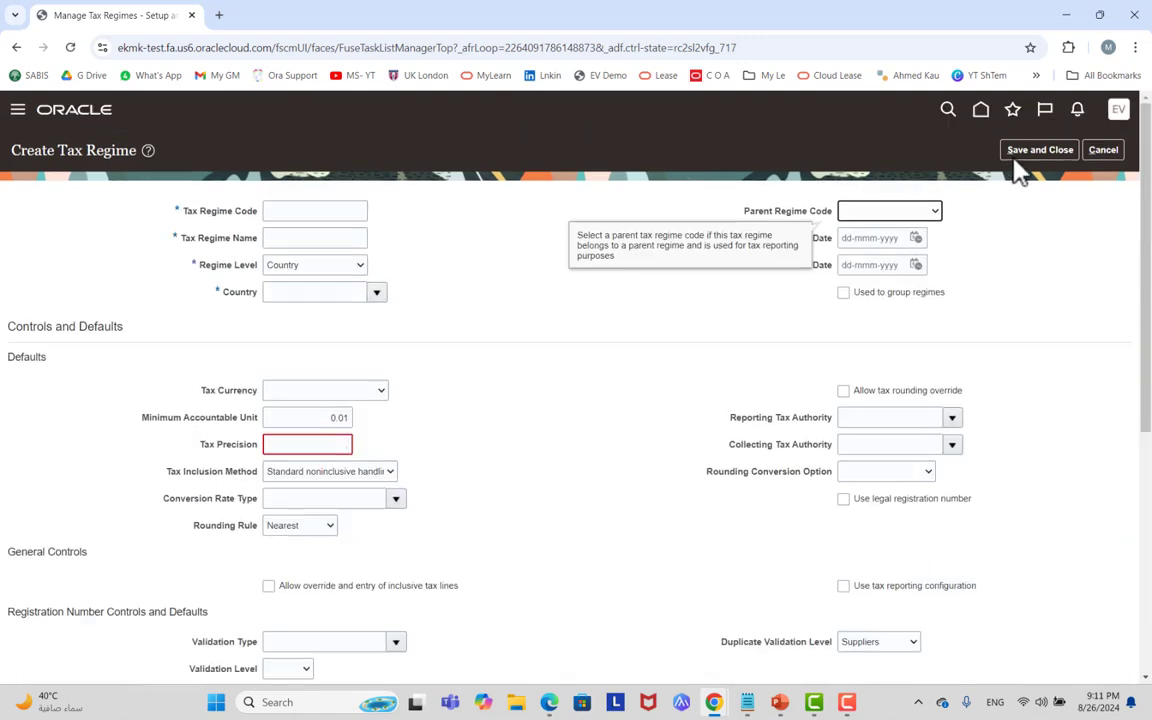
Discard the unsaved tax regime and proceed to the Create Tax page through the Manage Taxes setup task.
click(1101, 152)
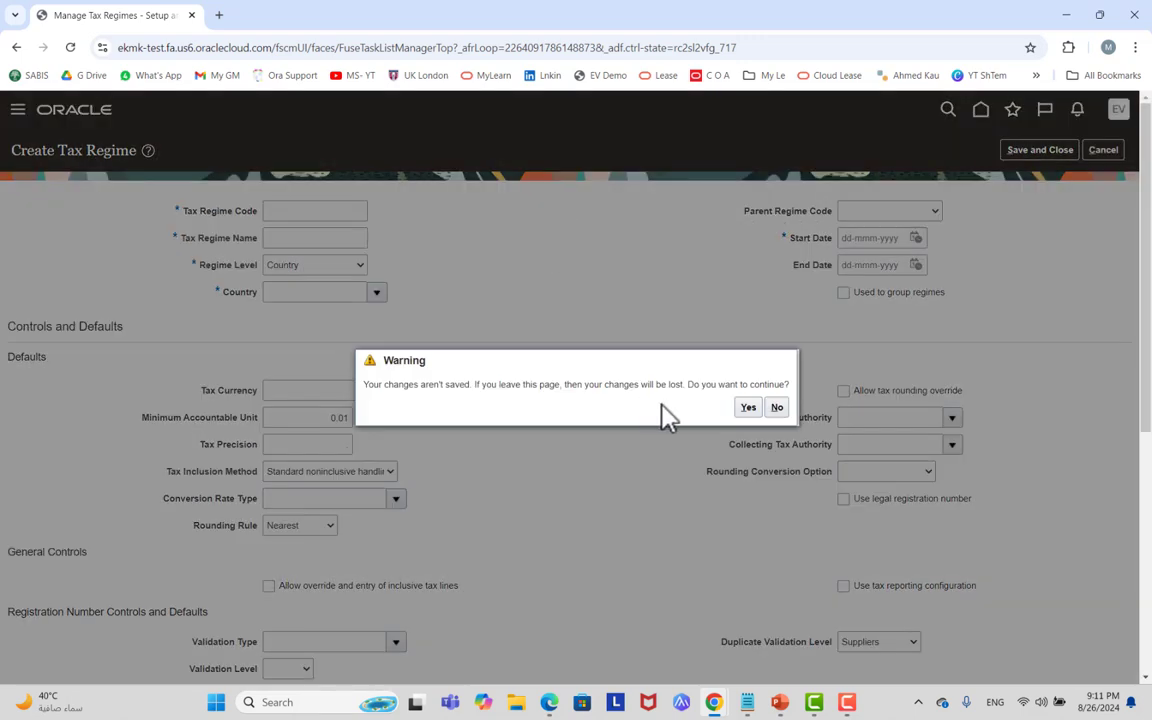
click(748, 407)
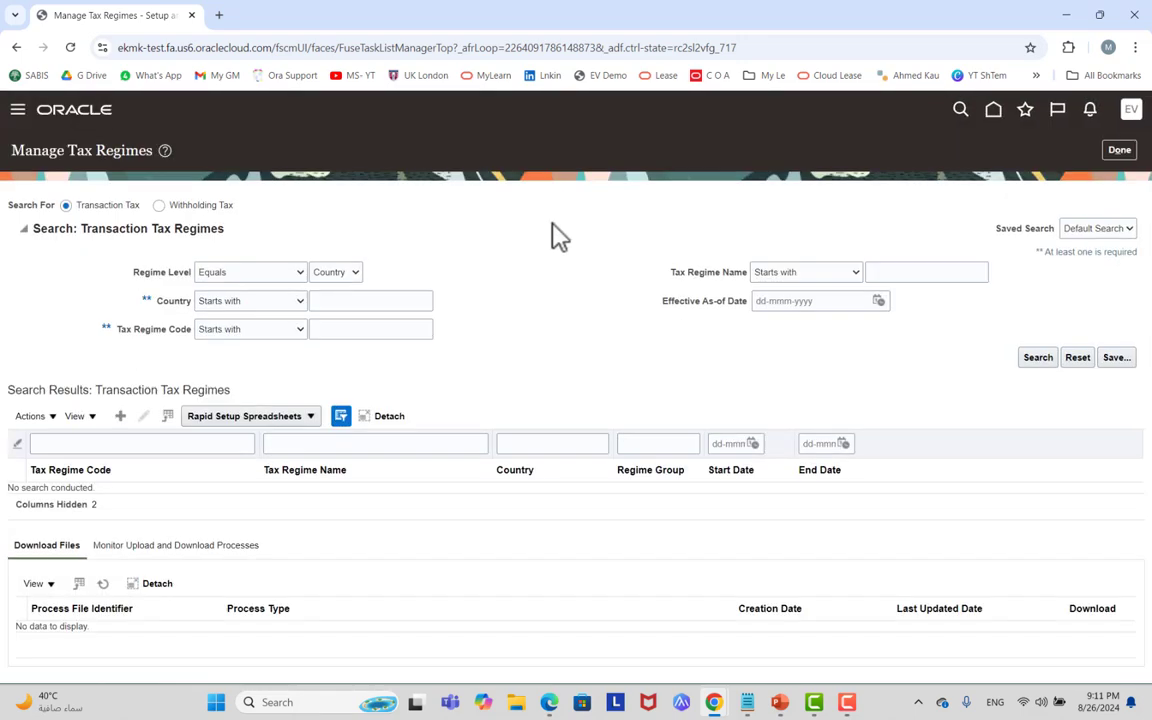
click(1117, 152)
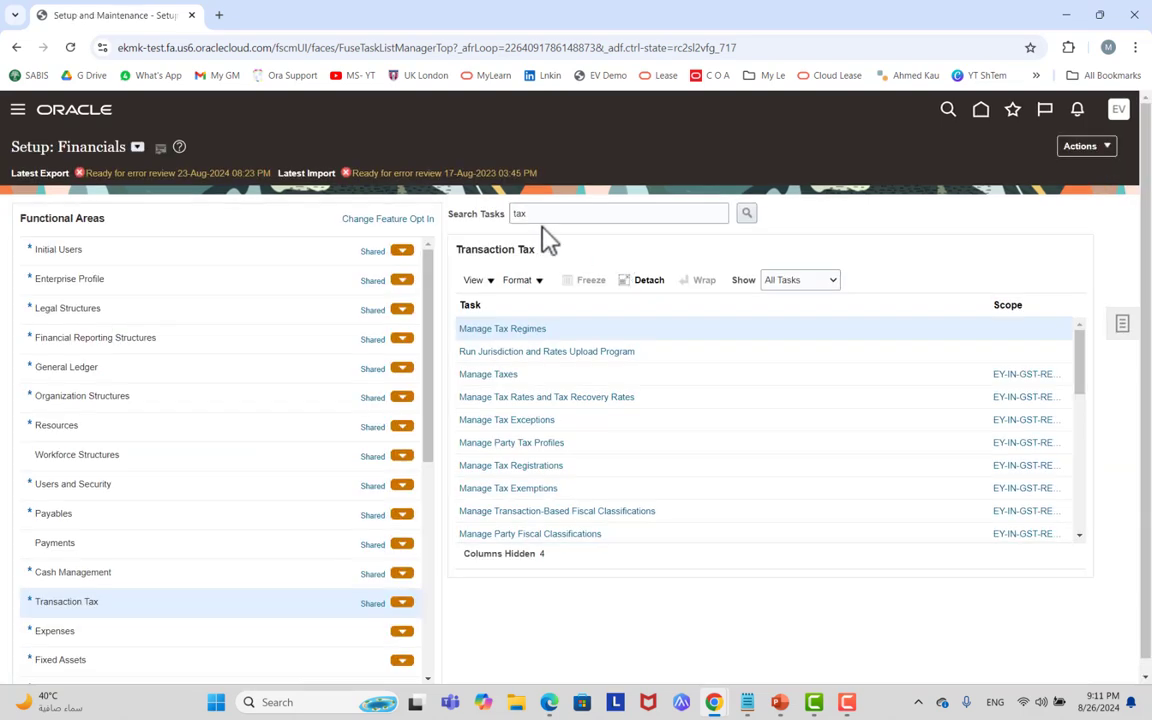
click(508, 378)
click(500, 373)
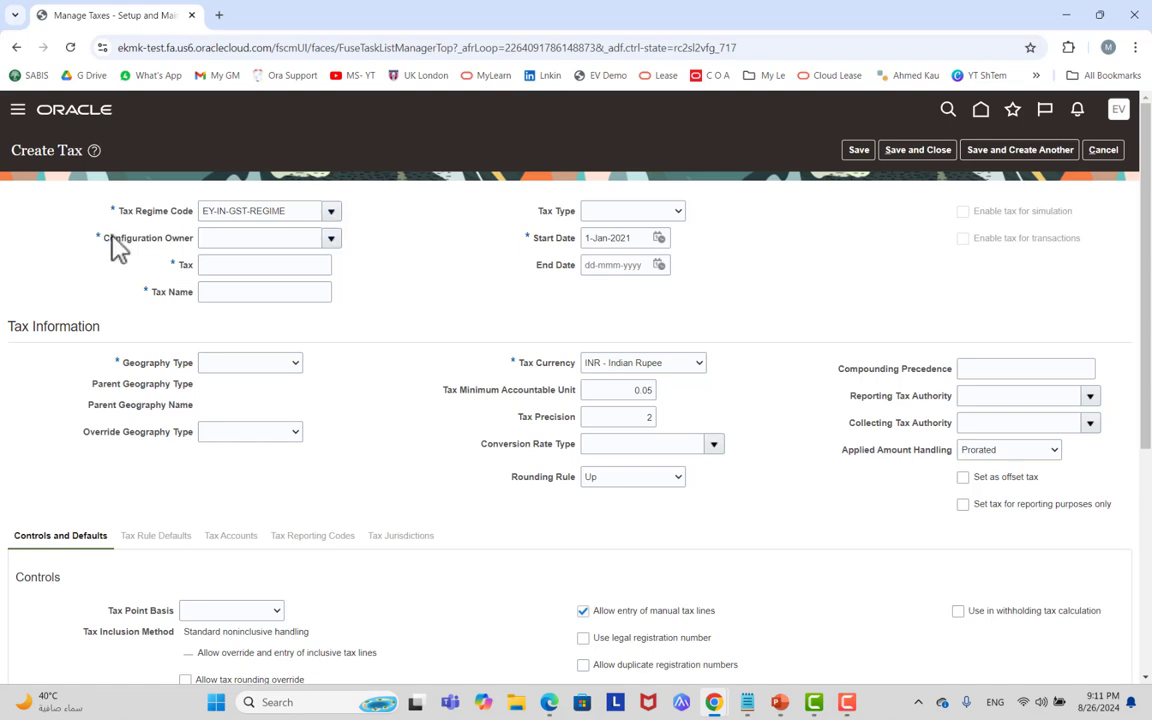
Review the tax header fields, including the choices for configuration owner and tax type, leaving them empty.
click(337, 240)
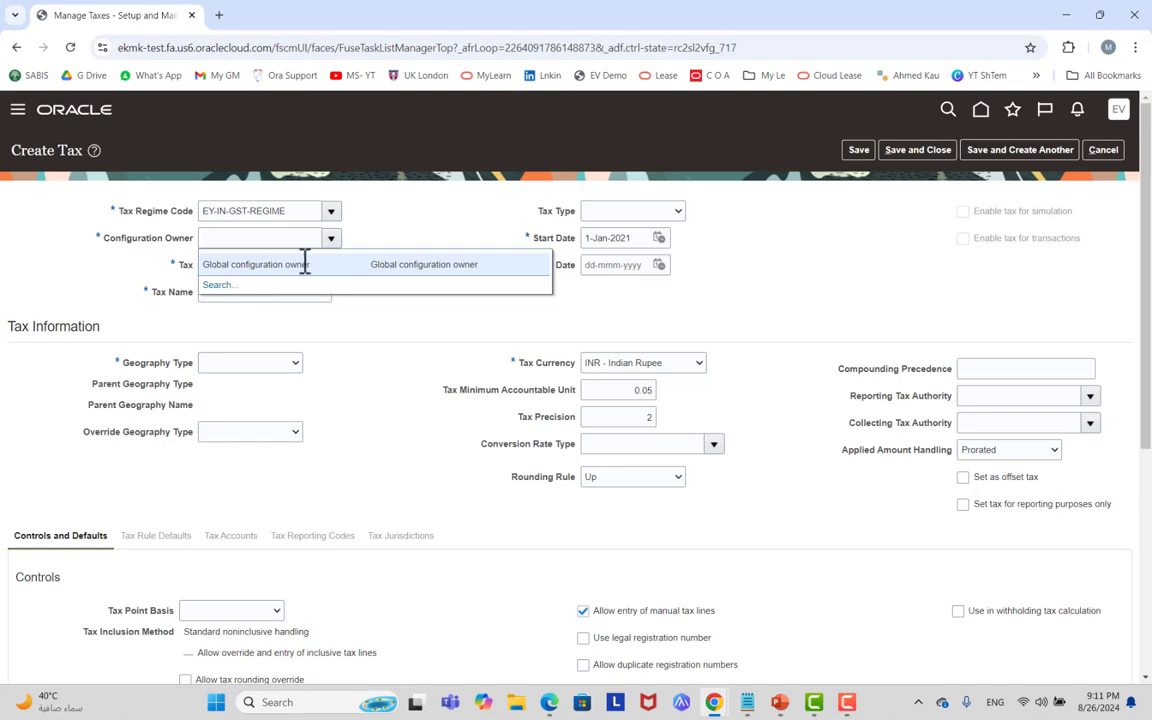
click(365, 245)
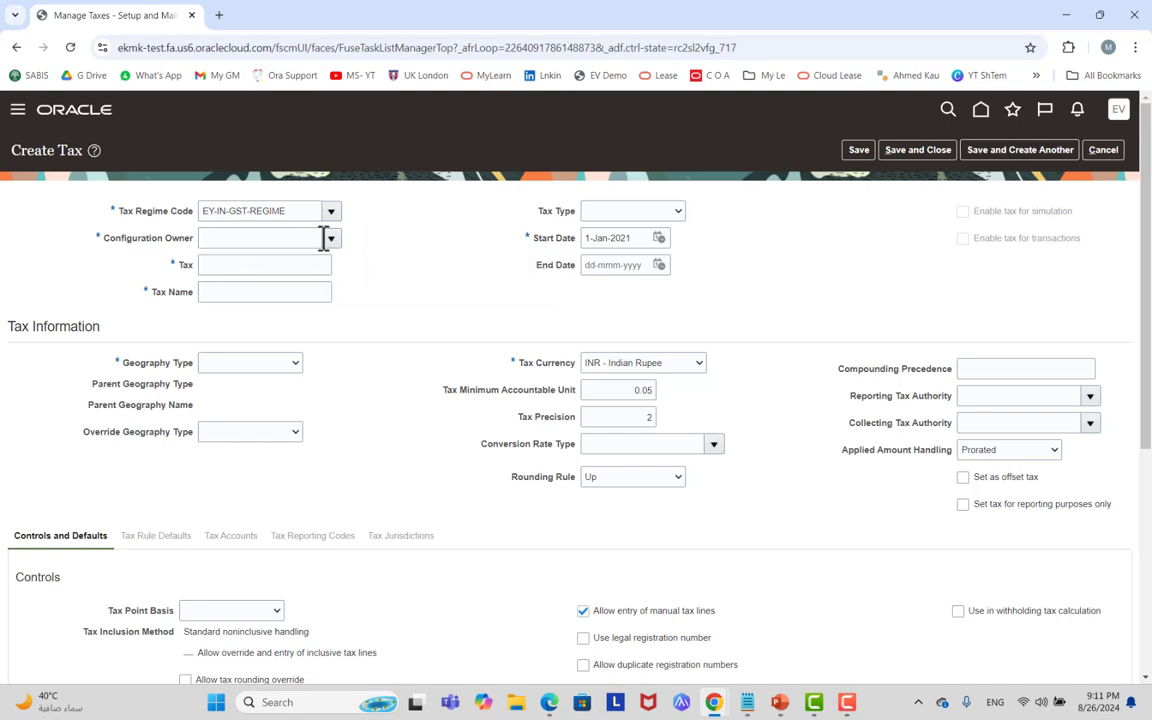
click(286, 264)
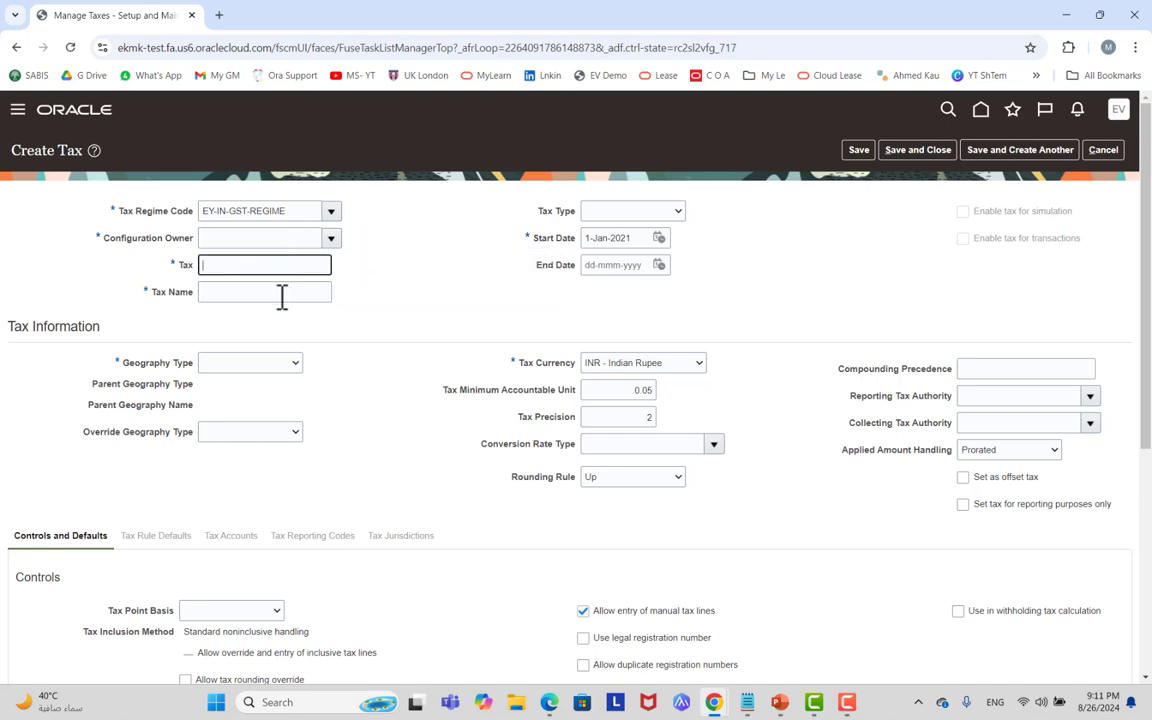
click(283, 292)
click(616, 213)
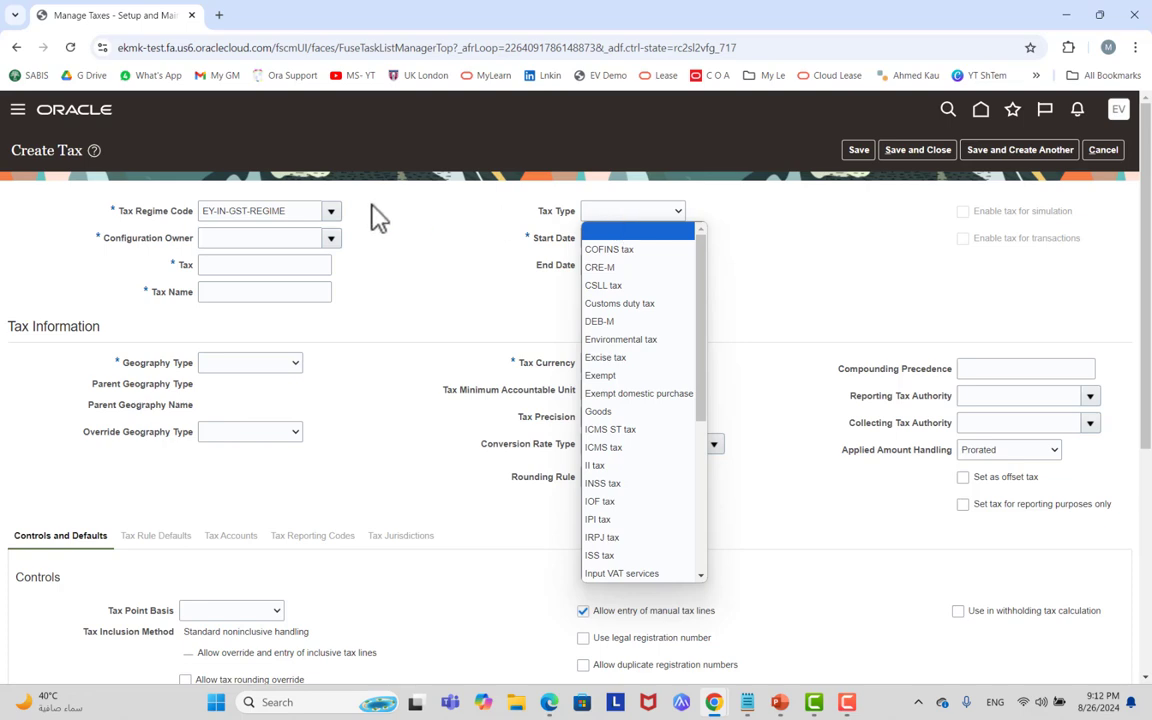
click(412, 235)
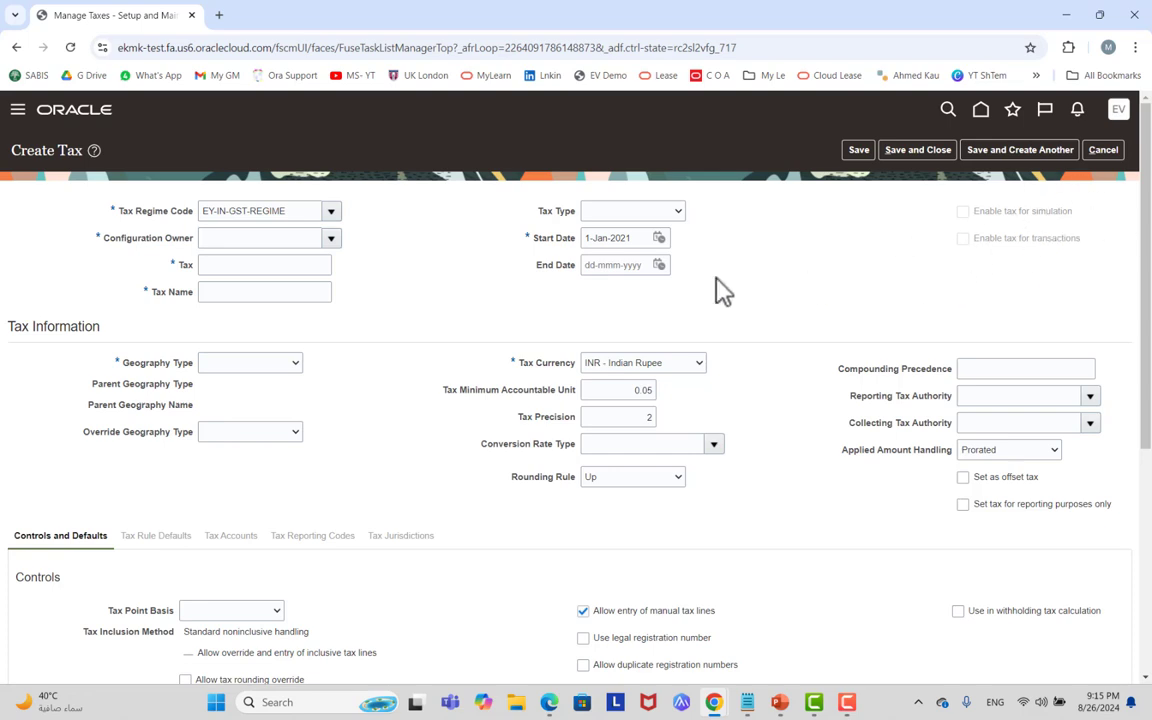
Review the tax information fields, including the geography type and applied amount handling choices, without changing any value.
scroll(783, 270, down, 3)
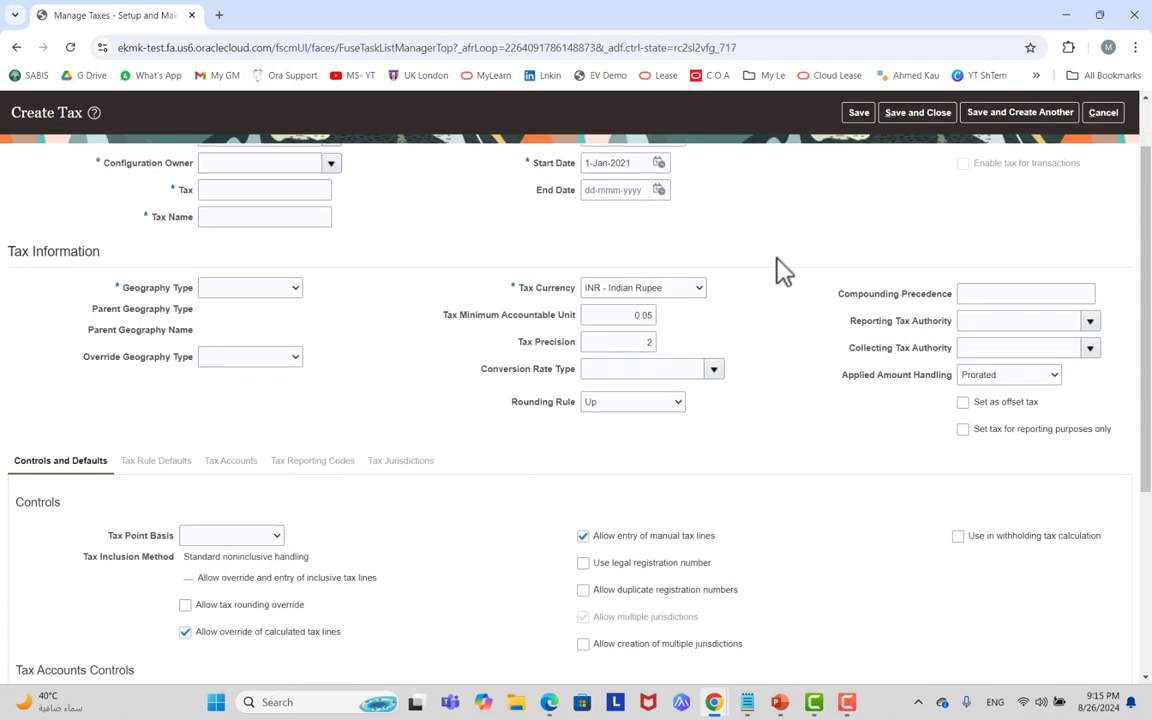
scroll(375, 300, up, 2)
click(255, 290)
click(400, 335)
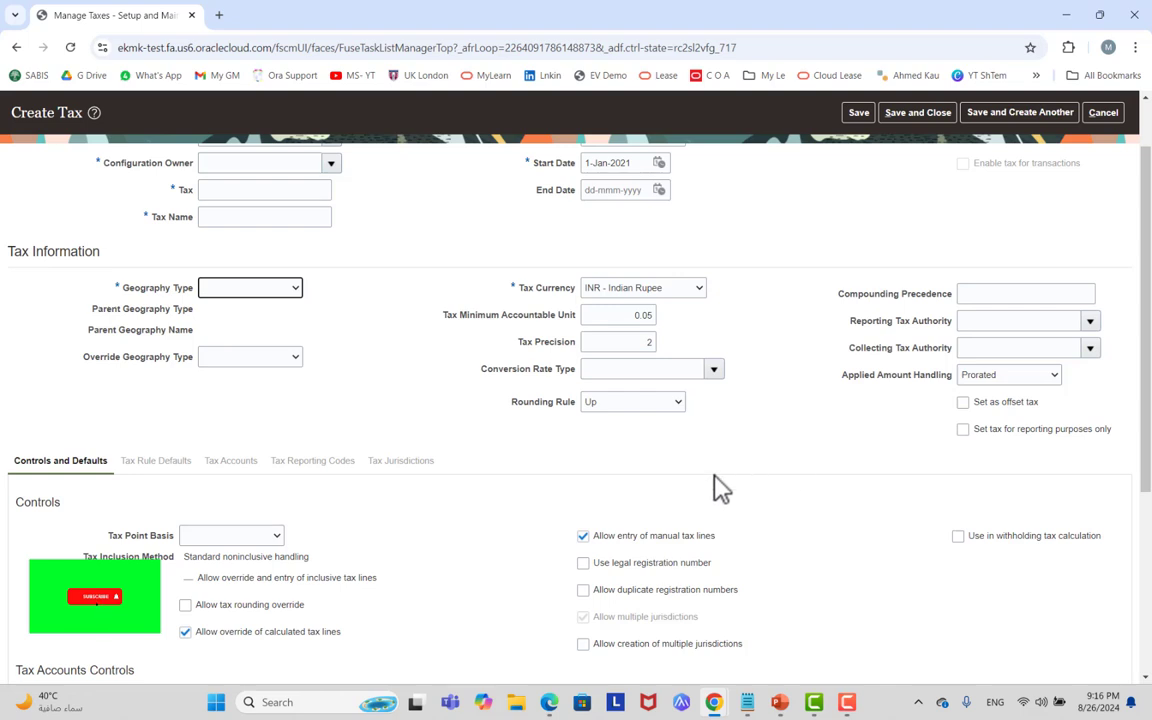
click(1027, 385)
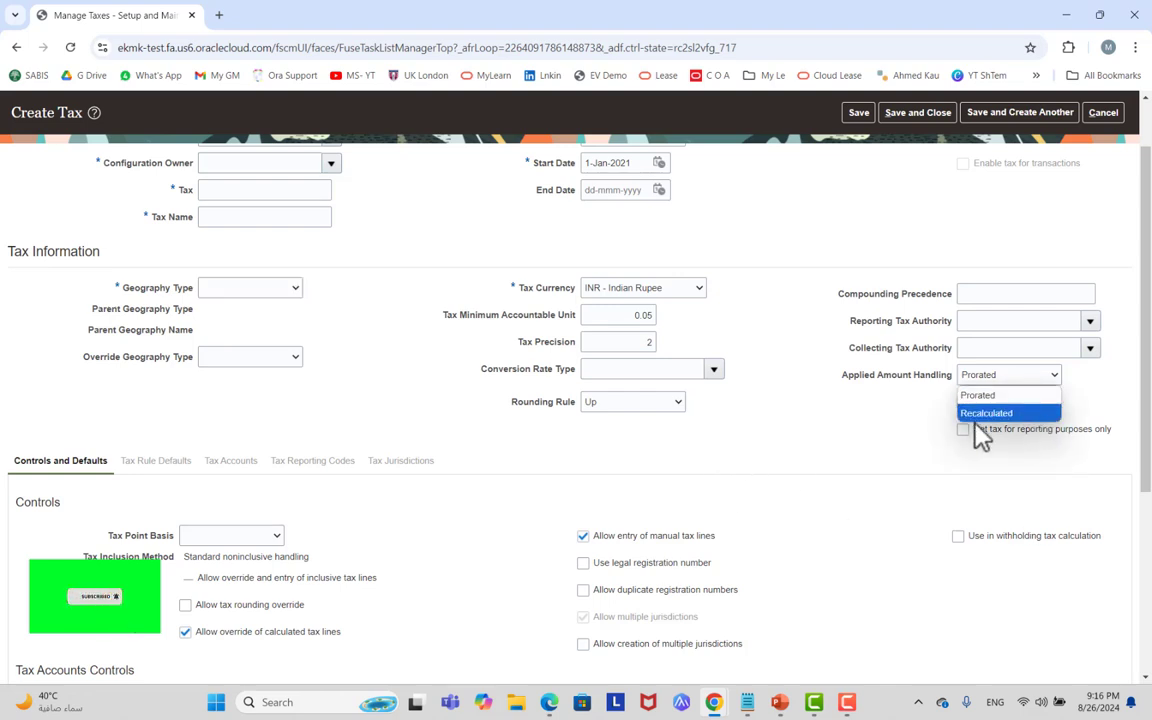
click(833, 450)
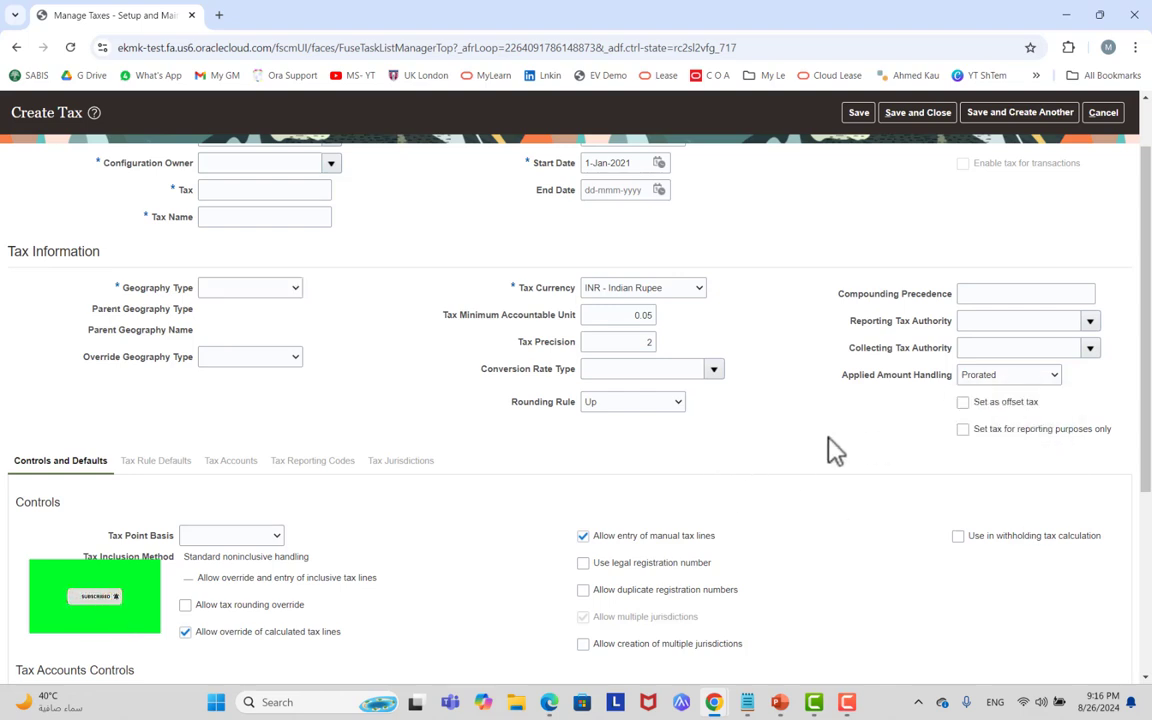
Turn on the offset tax option to inspect the controls it affects, and turn it off again.
click(963, 402)
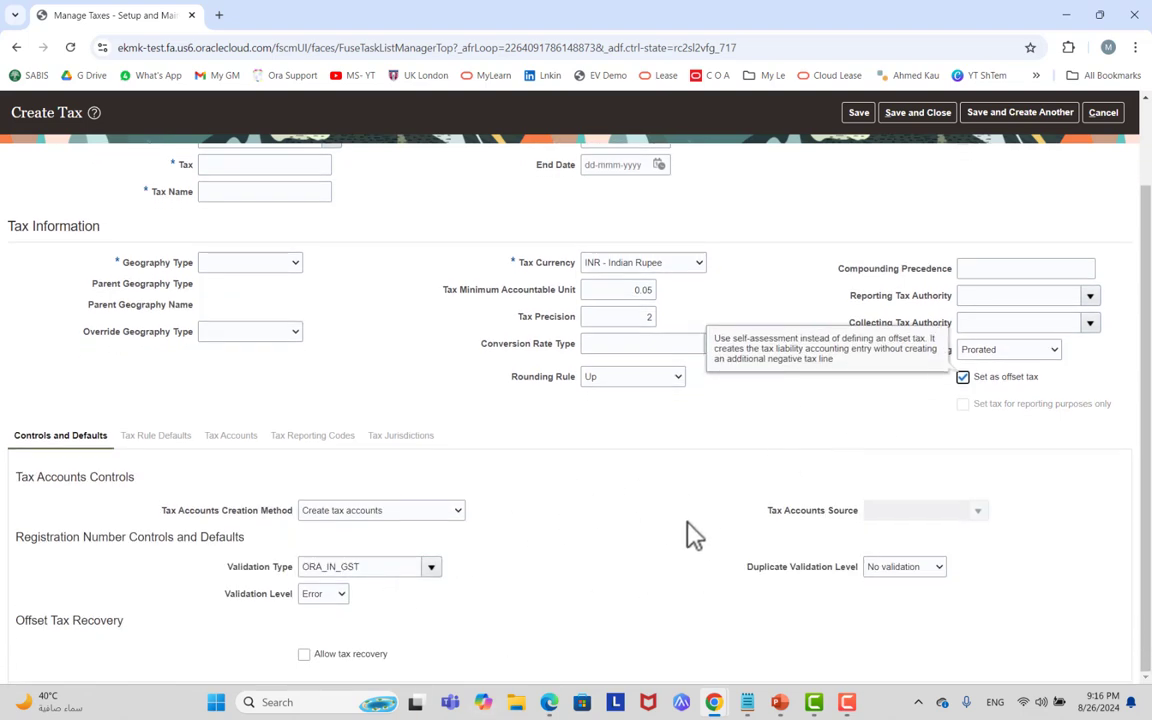
click(963, 377)
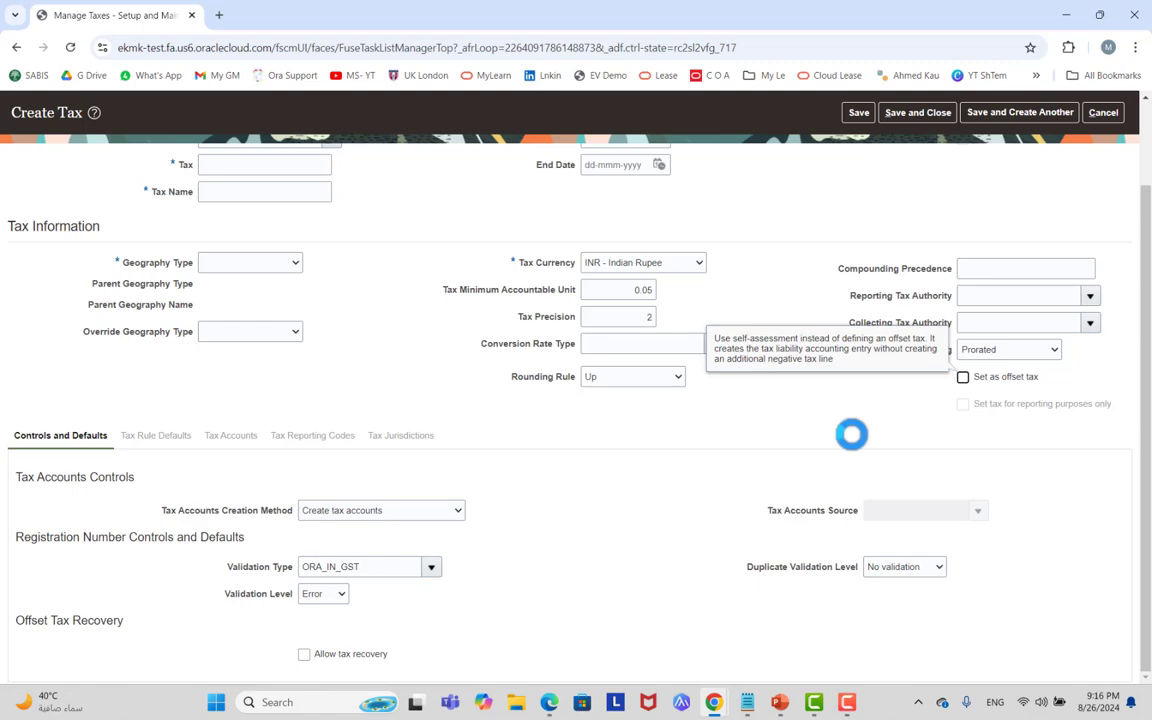
scroll(765, 430, down, 3)
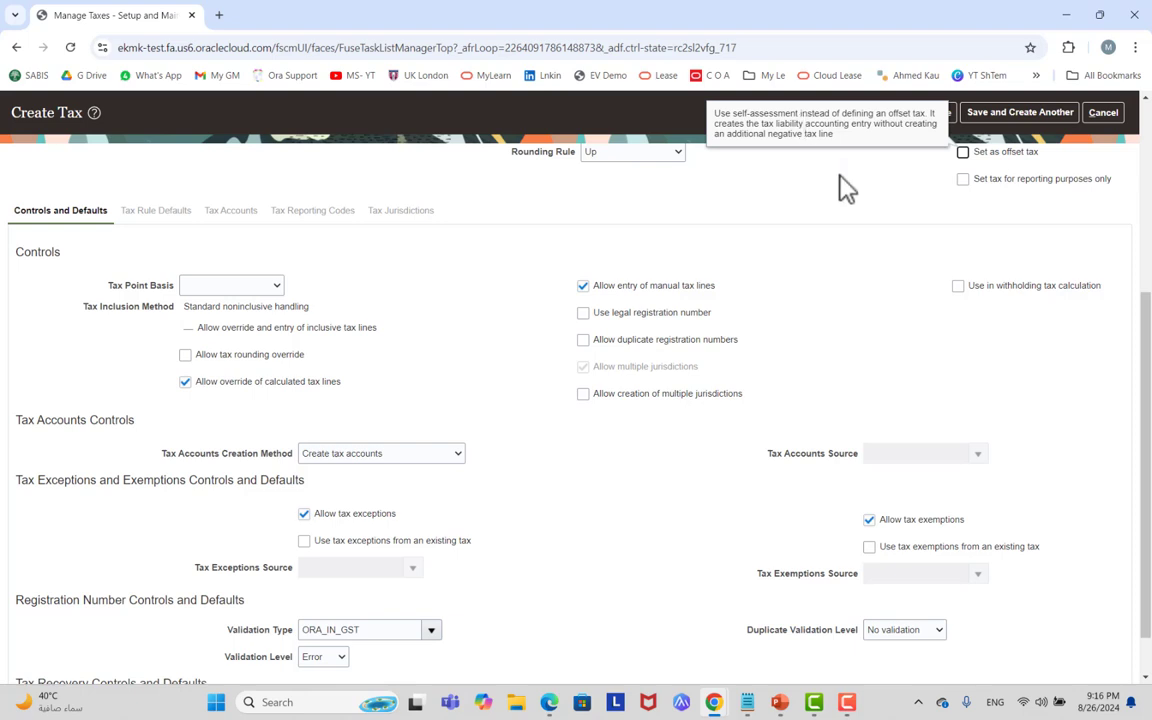
scroll(990, 270, up, 2)
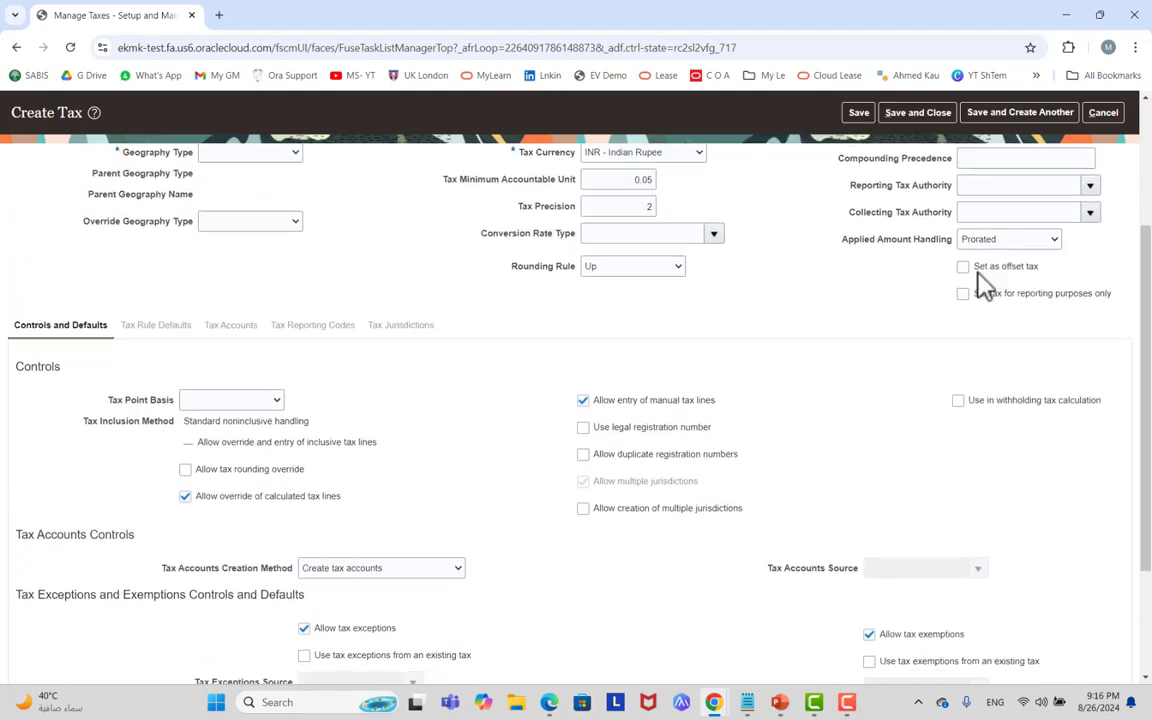
scroll(1010, 267, down, 1)
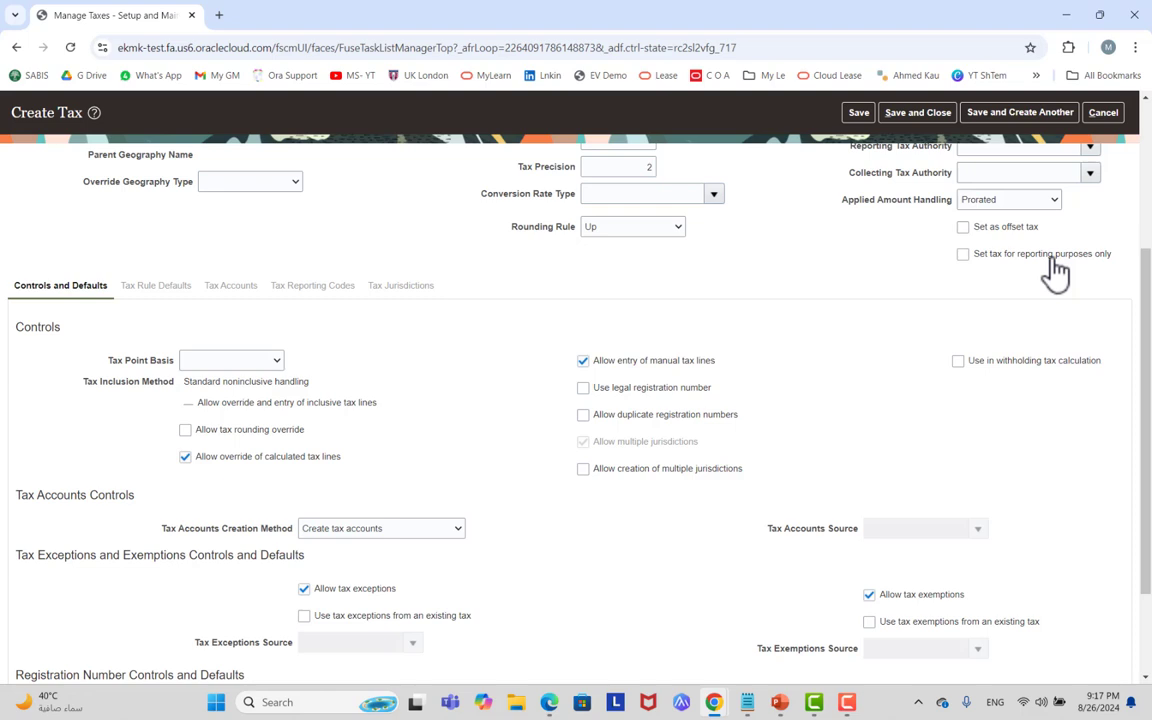
Review the tax header and the tax point basis choices in the controls section, leaving the basis empty.
scroll(823, 337, up, 3)
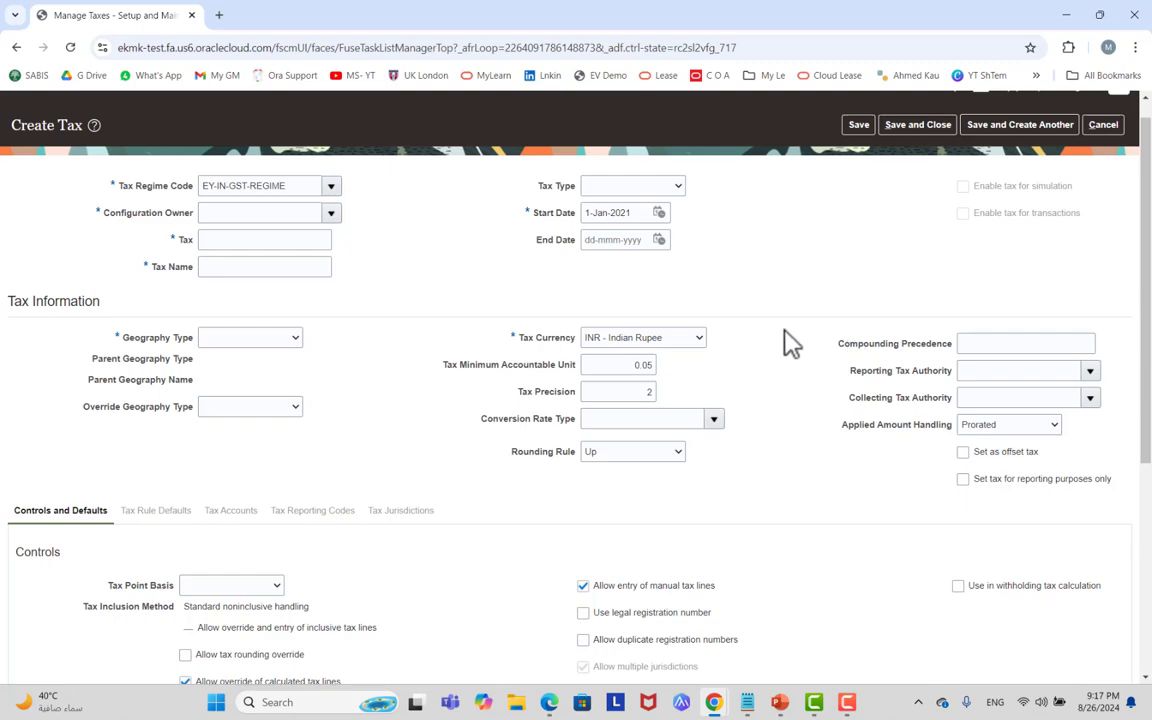
scroll(514, 406, down, 3)
click(277, 287)
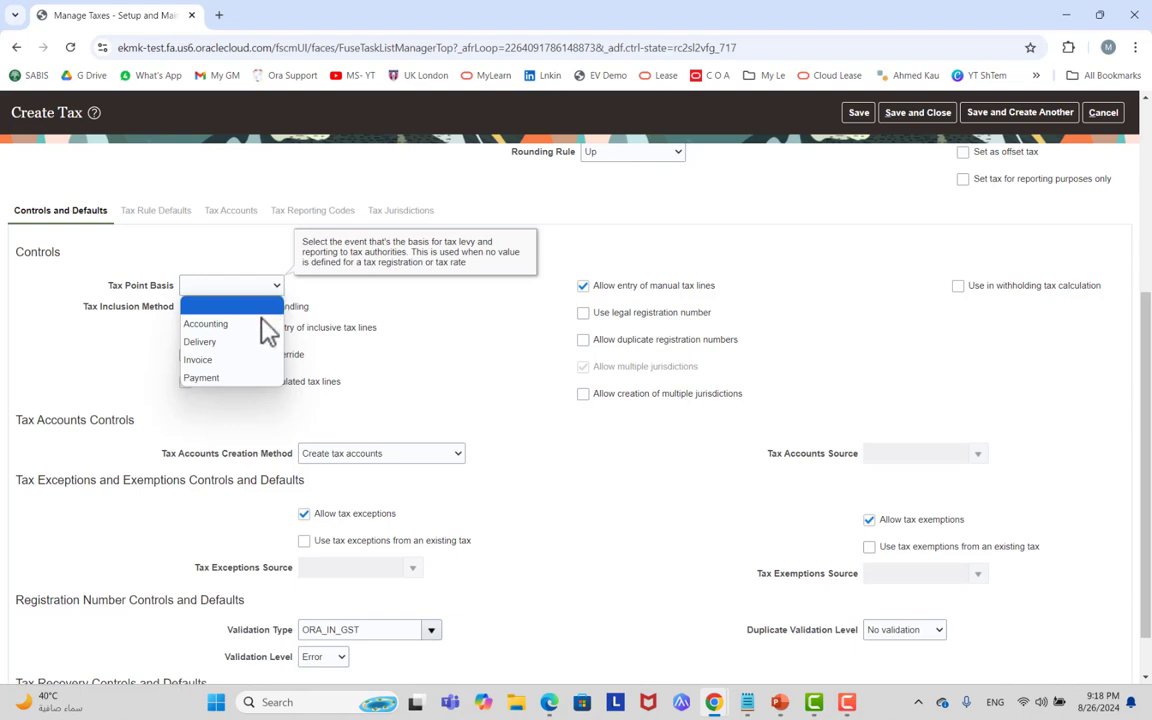
click(250, 379)
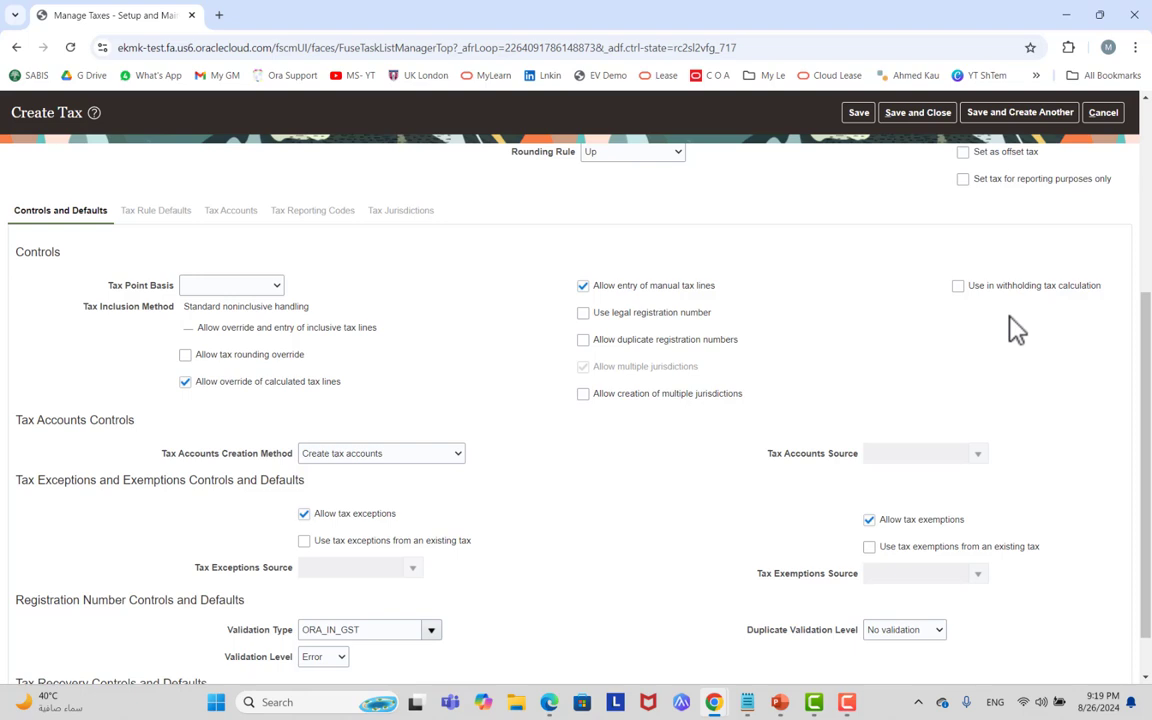
Switch the tax accounts creation method to use accounts from an existing tax to inspect the source field, and restore Create tax accounts.
scroll(1090, 347, down, 1)
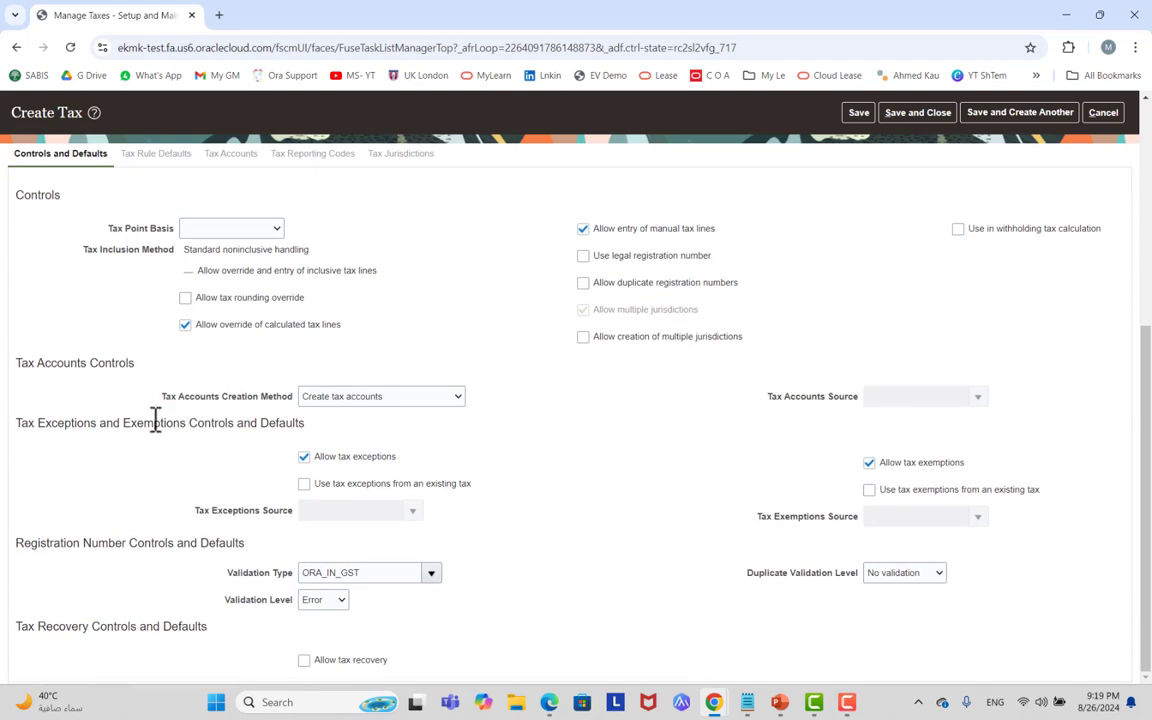
click(362, 400)
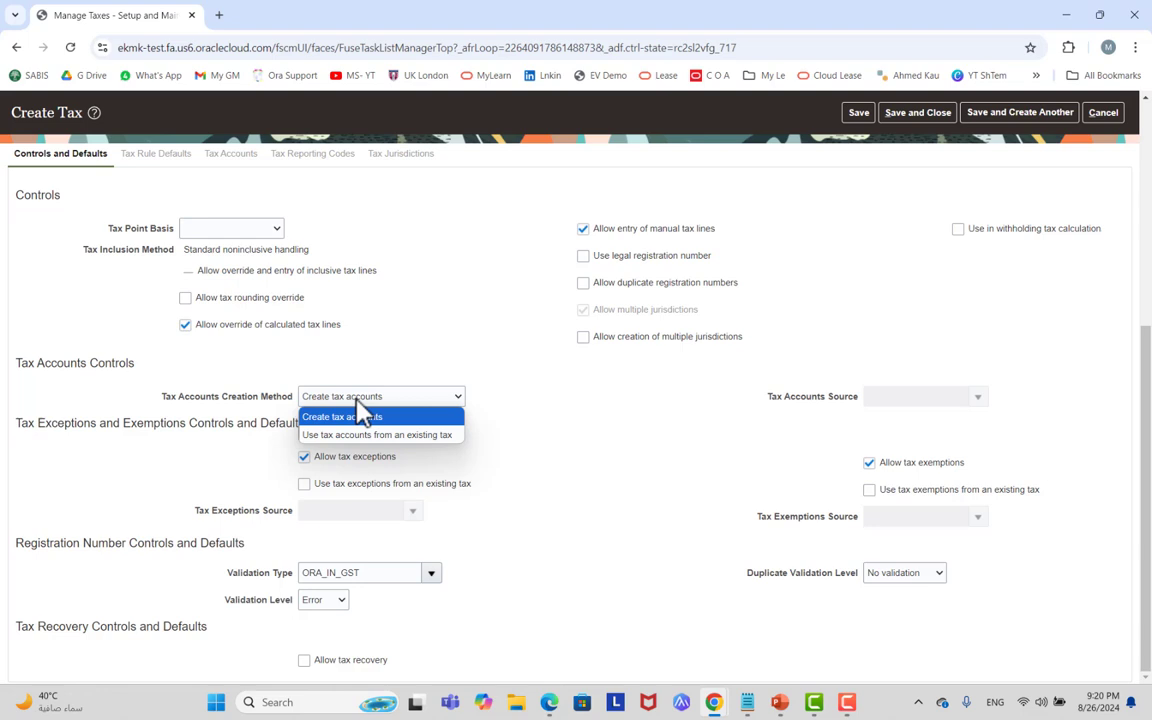
click(434, 434)
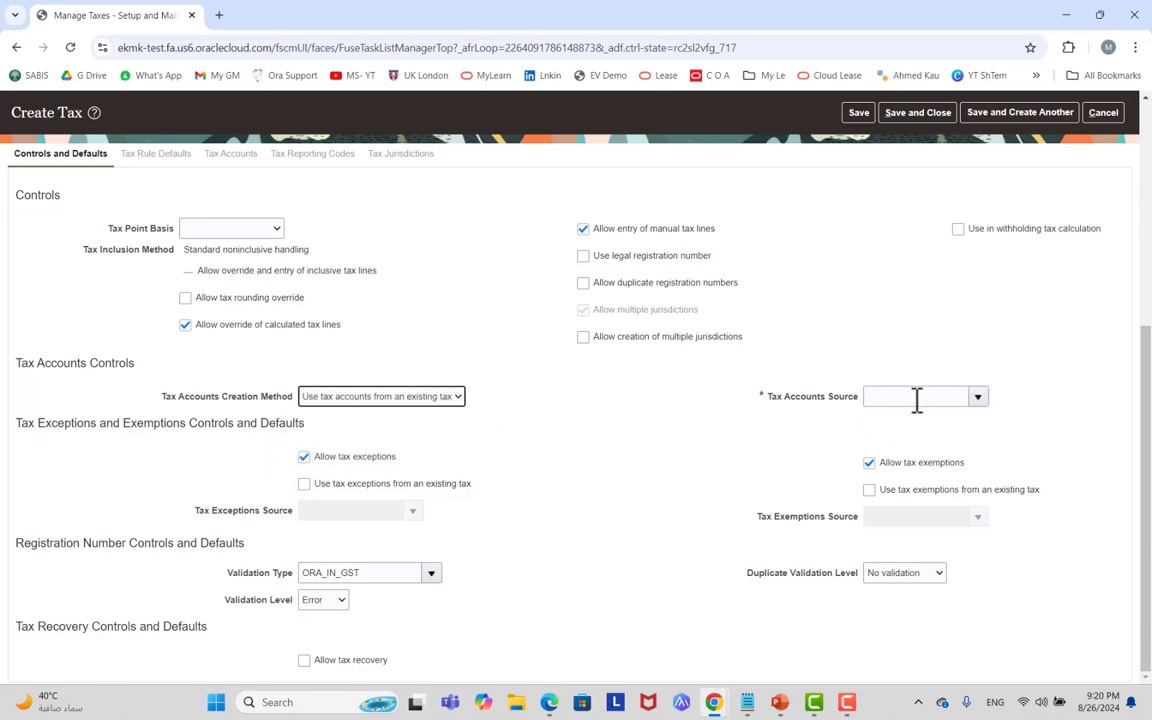
click(440, 398)
click(398, 416)
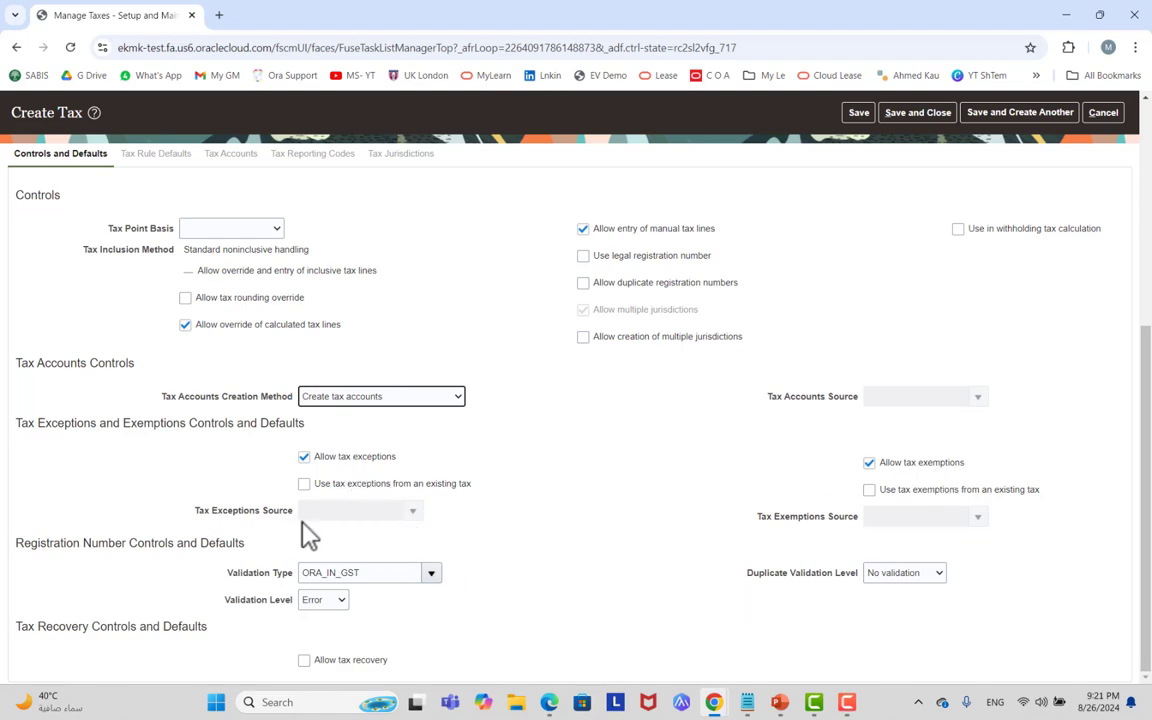
Turn on the use of tax exceptions from an existing tax, inspect the exceptions source choices, and turn the option off again.
click(304, 483)
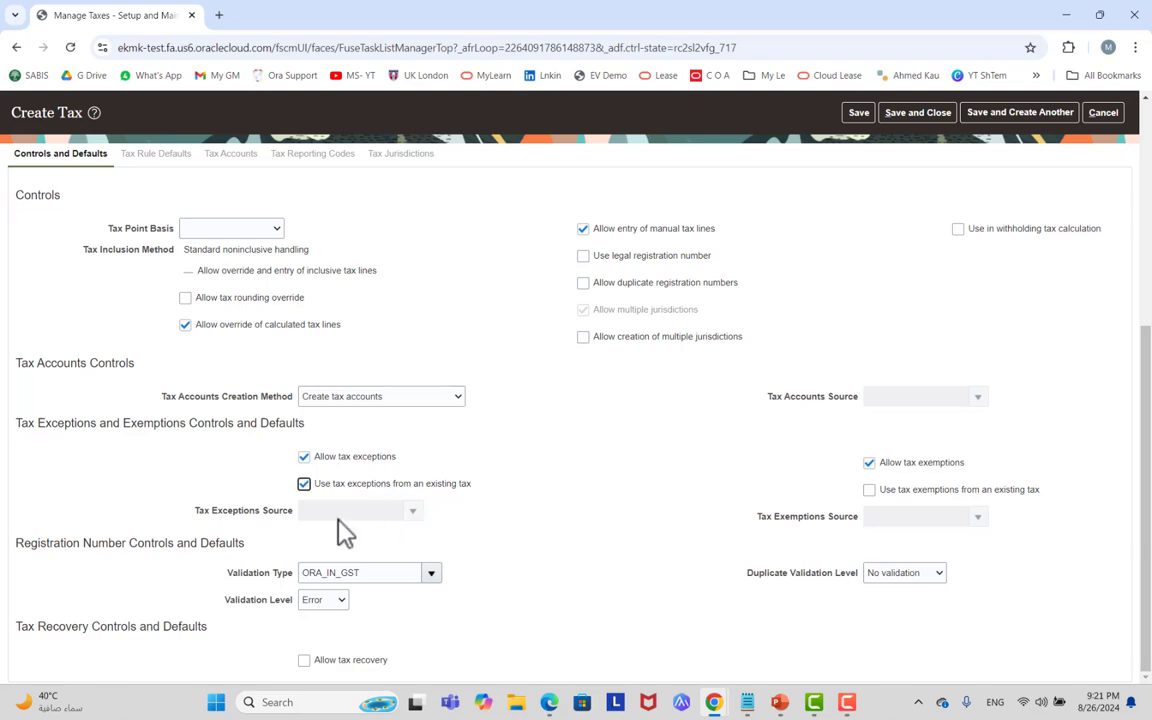
click(414, 512)
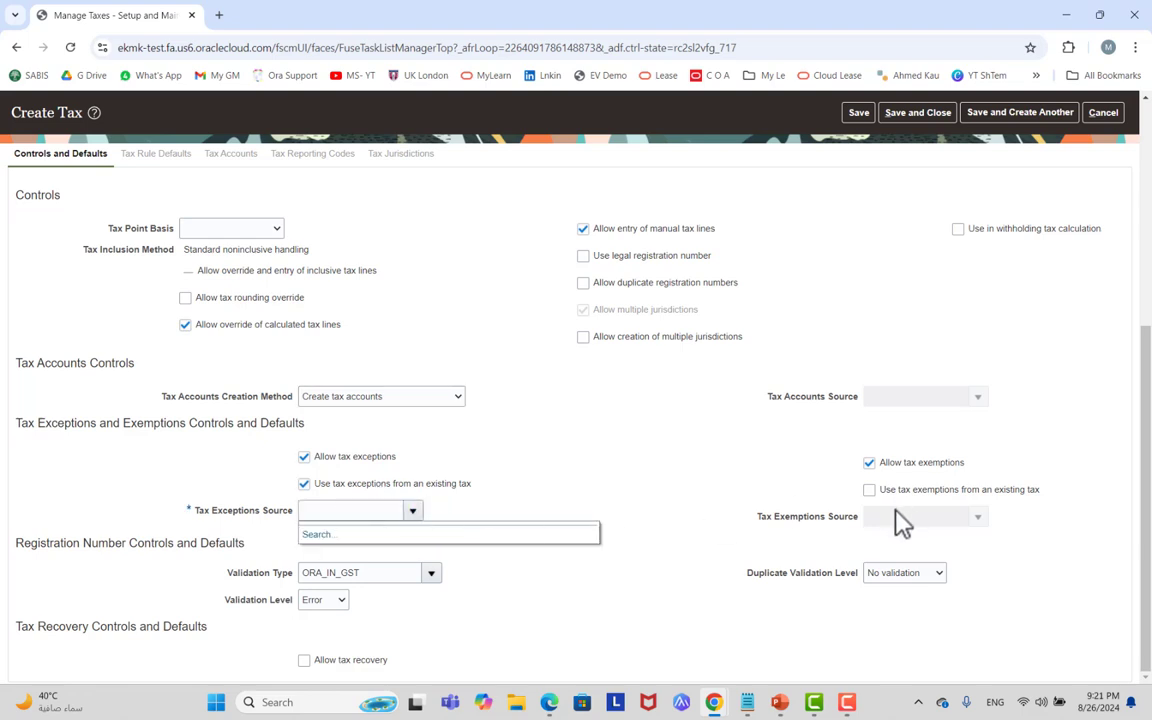
click(404, 487)
click(404, 487)
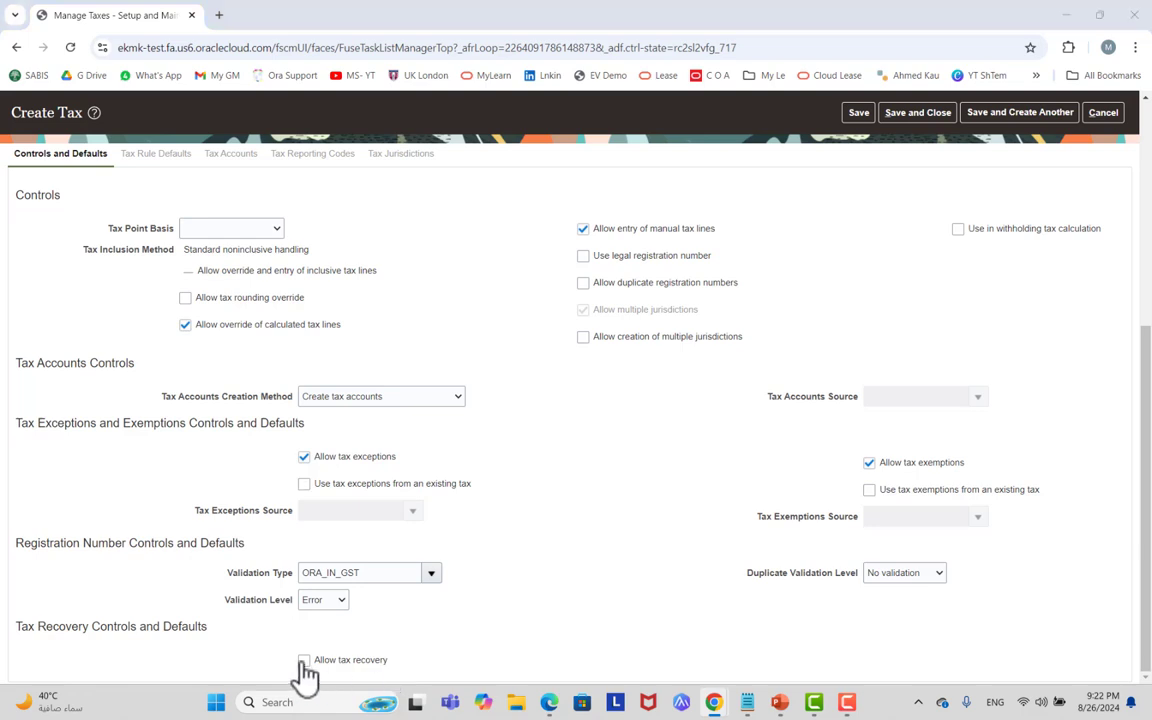
Switch to the UAE environment's browser window and review the existing VAT tax's header, tax information, and controls and defaults.
key(alt+Tab)
key(alt+Tab)
key(alt+Tab)
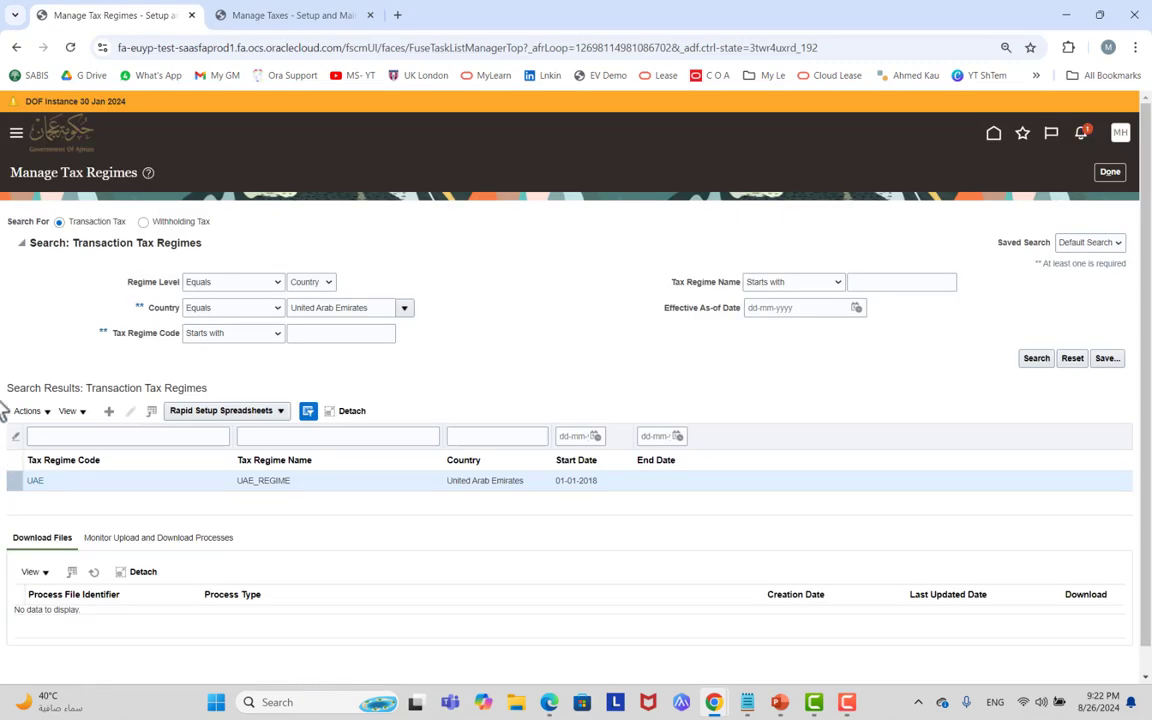
click(227, 18)
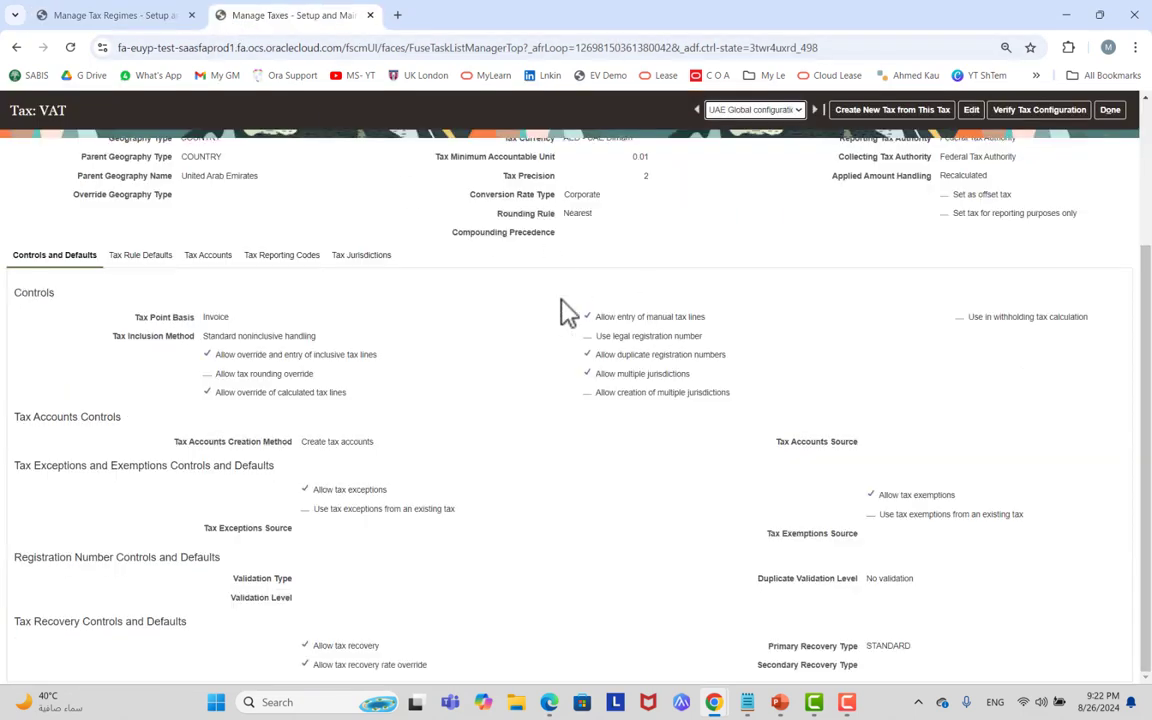
scroll(486, 319, up, 3)
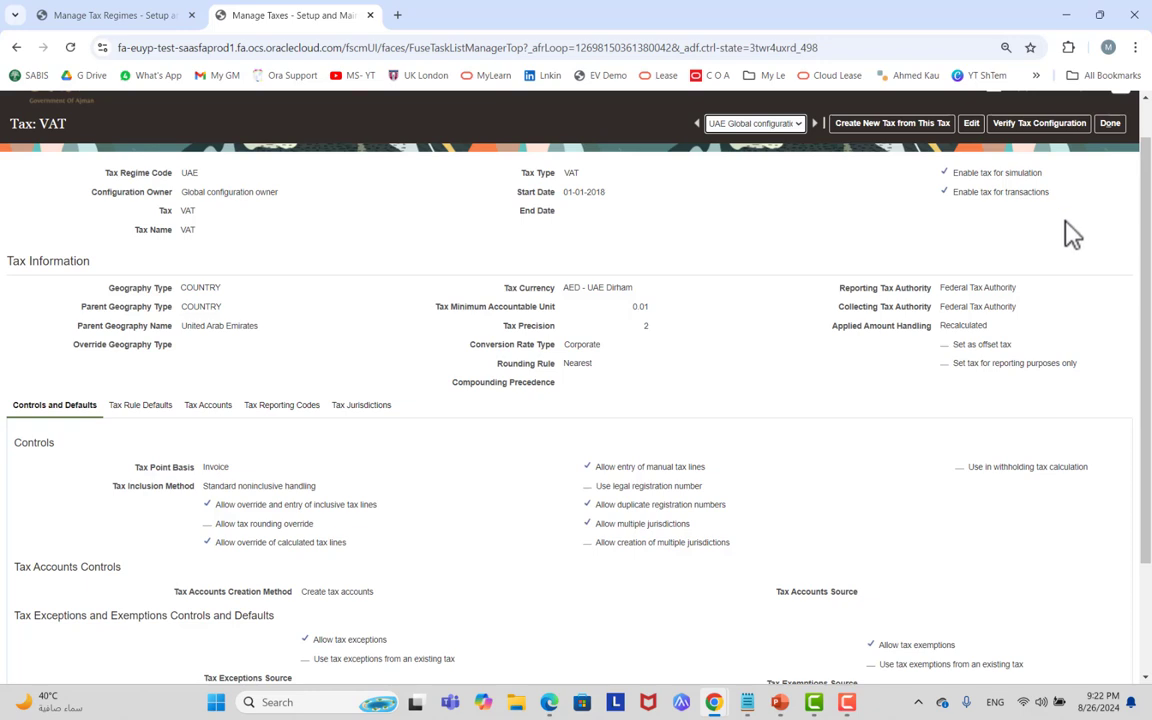
scroll(653, 244, down, 1)
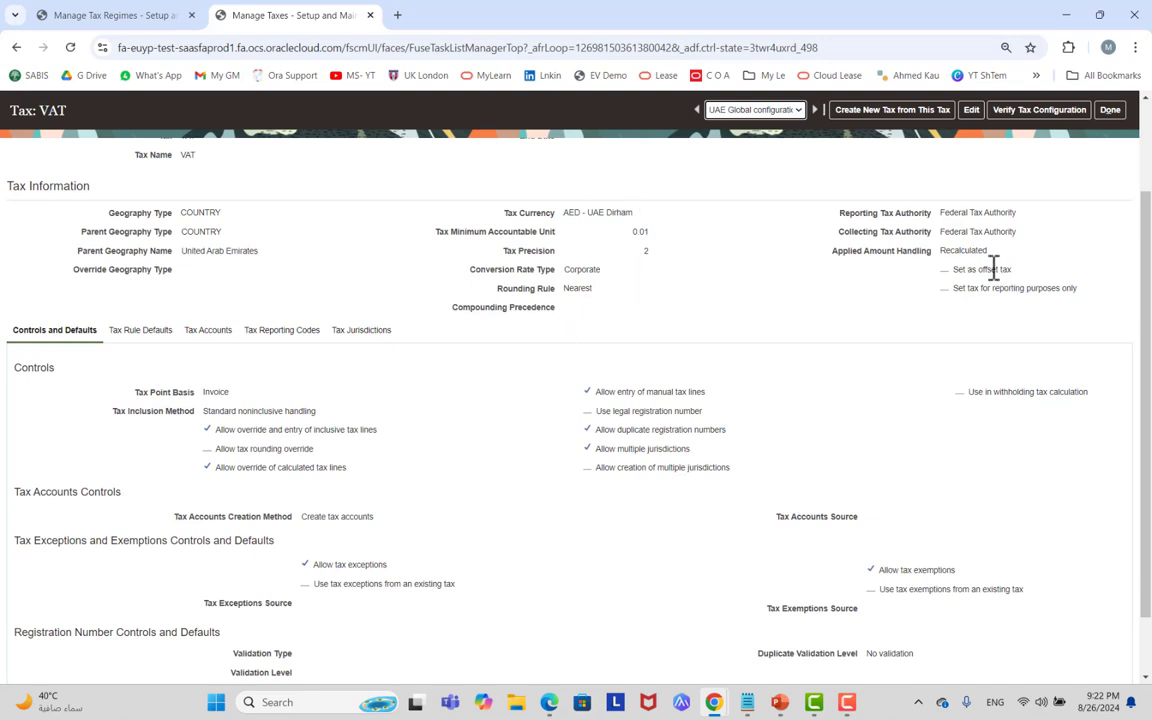
scroll(780, 301, down, 2)
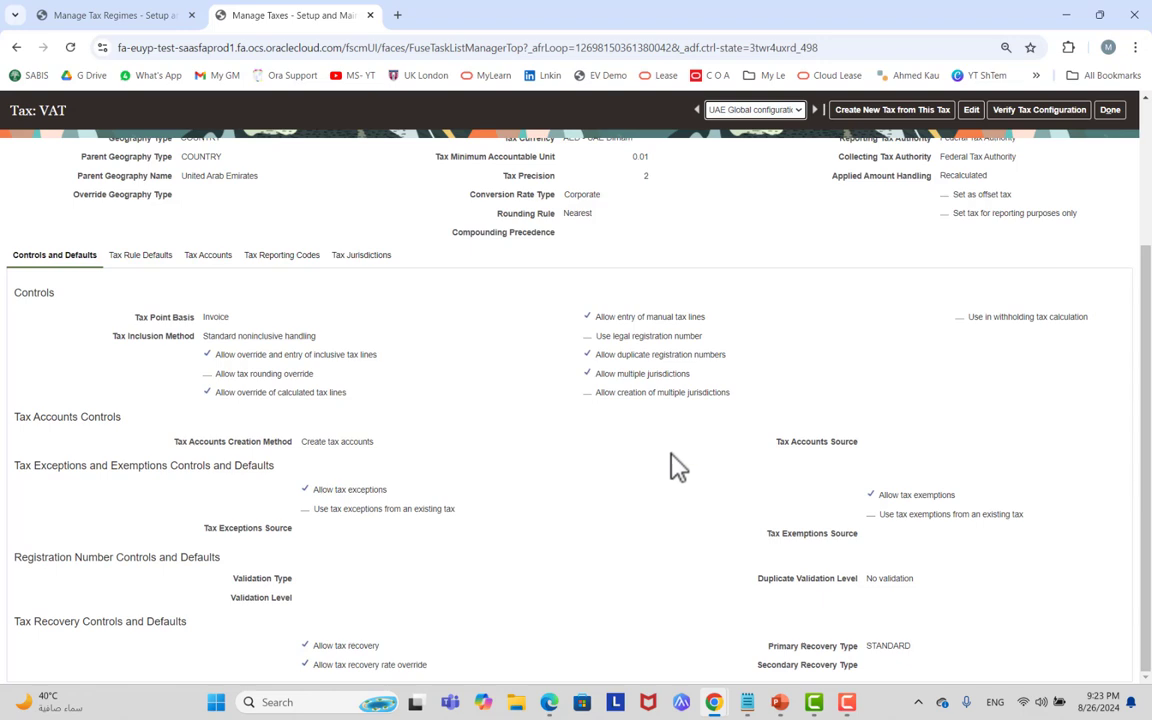
Review the VAT tax's rule defaults, tax accounts, reporting codes and tax jurisdictions.
click(158, 257)
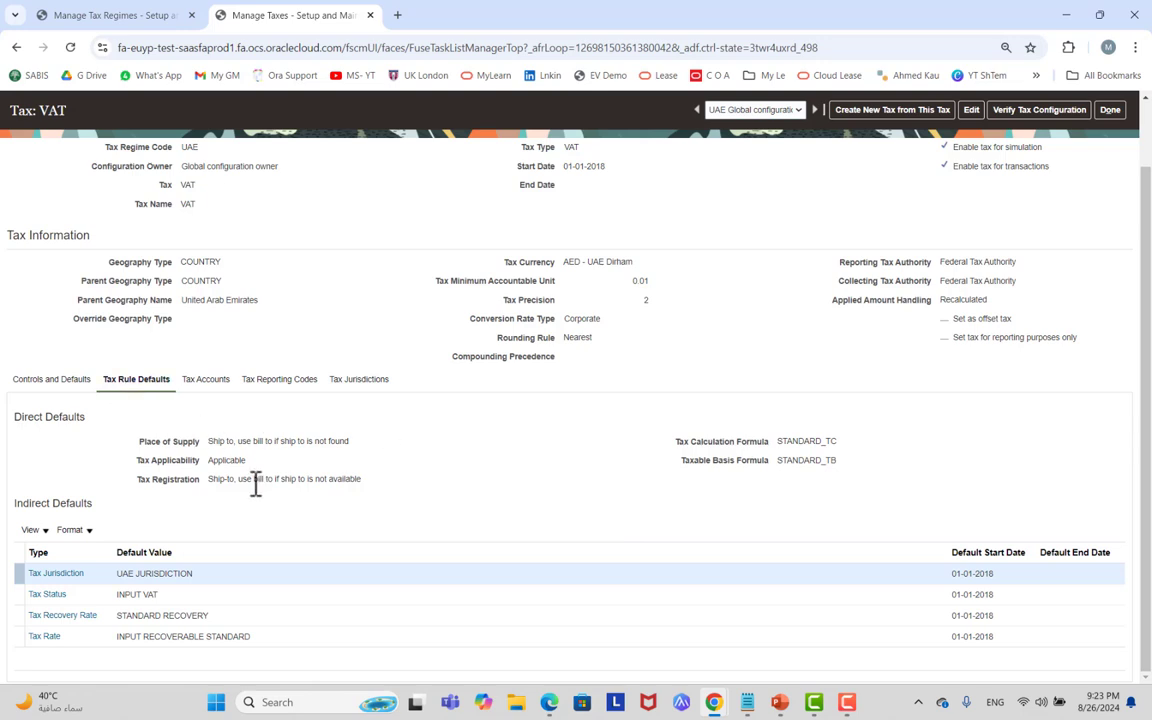
click(214, 384)
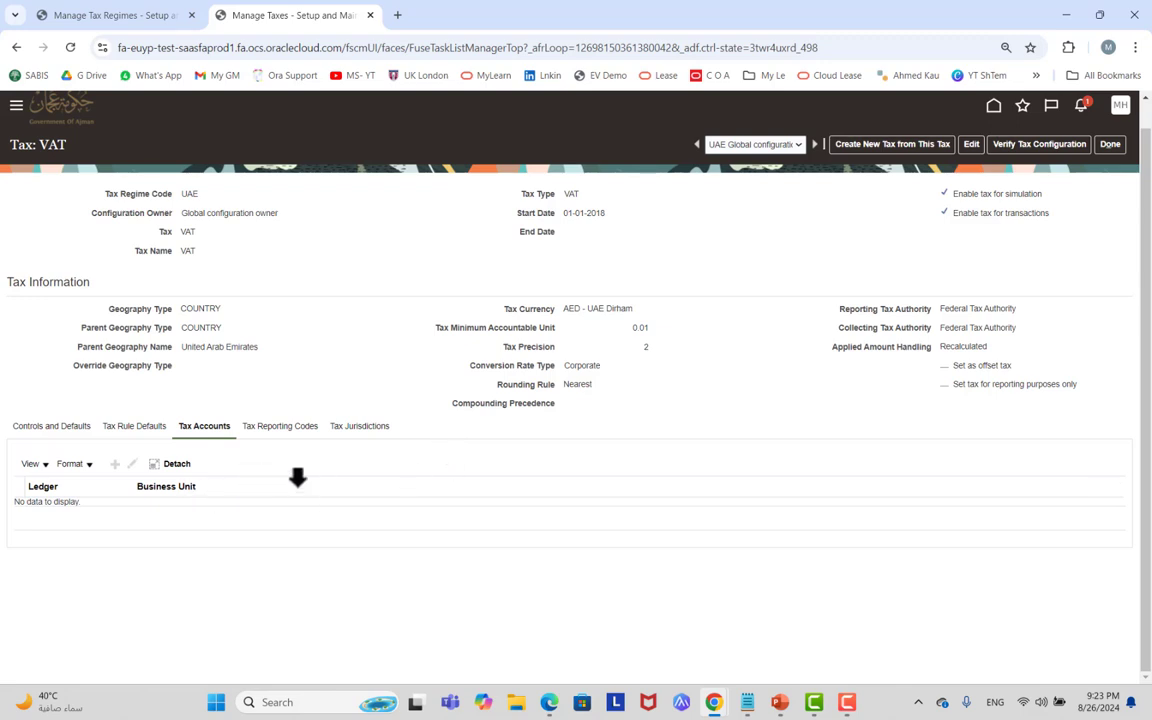
click(281, 430)
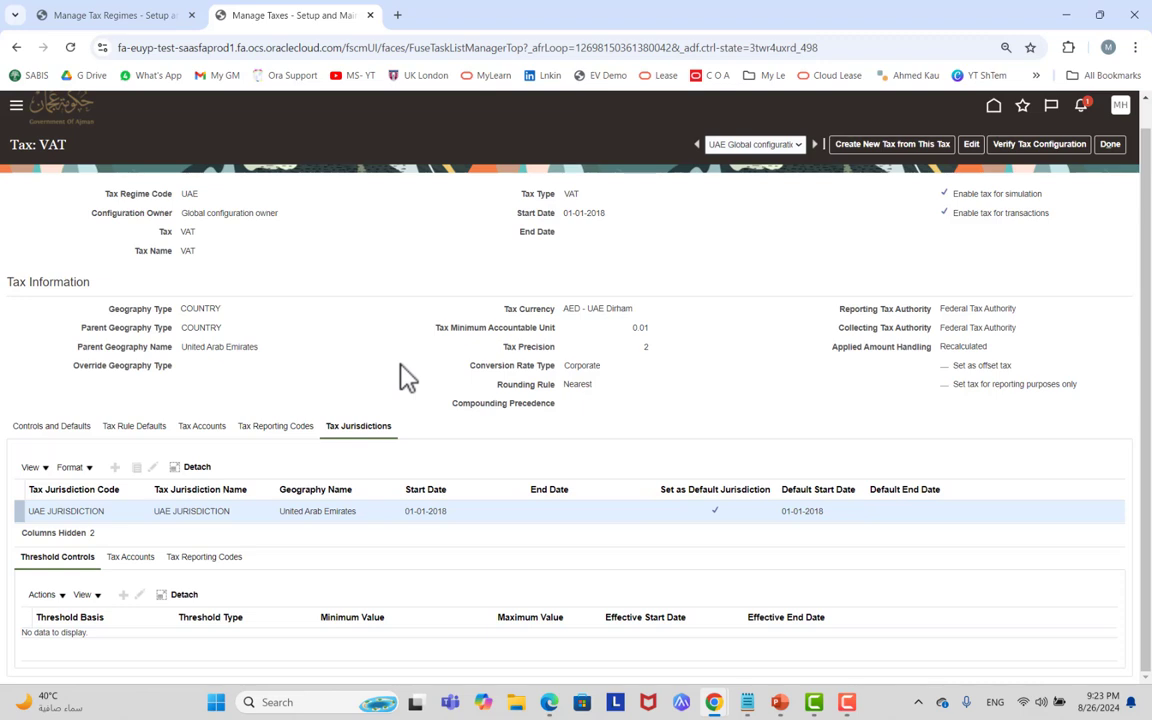
Switch to the PowerPoint slide show to examine the agenda topics that follow Taxes.
key(alt+Tab)
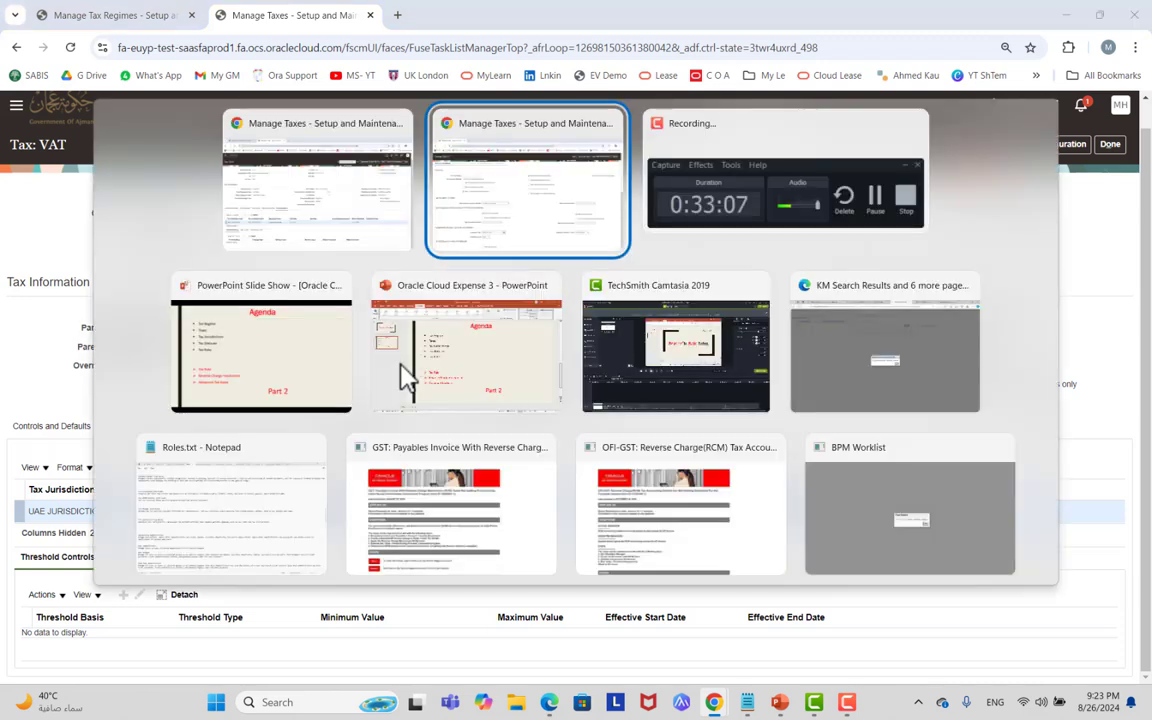
key(Tab)
key(Tab)
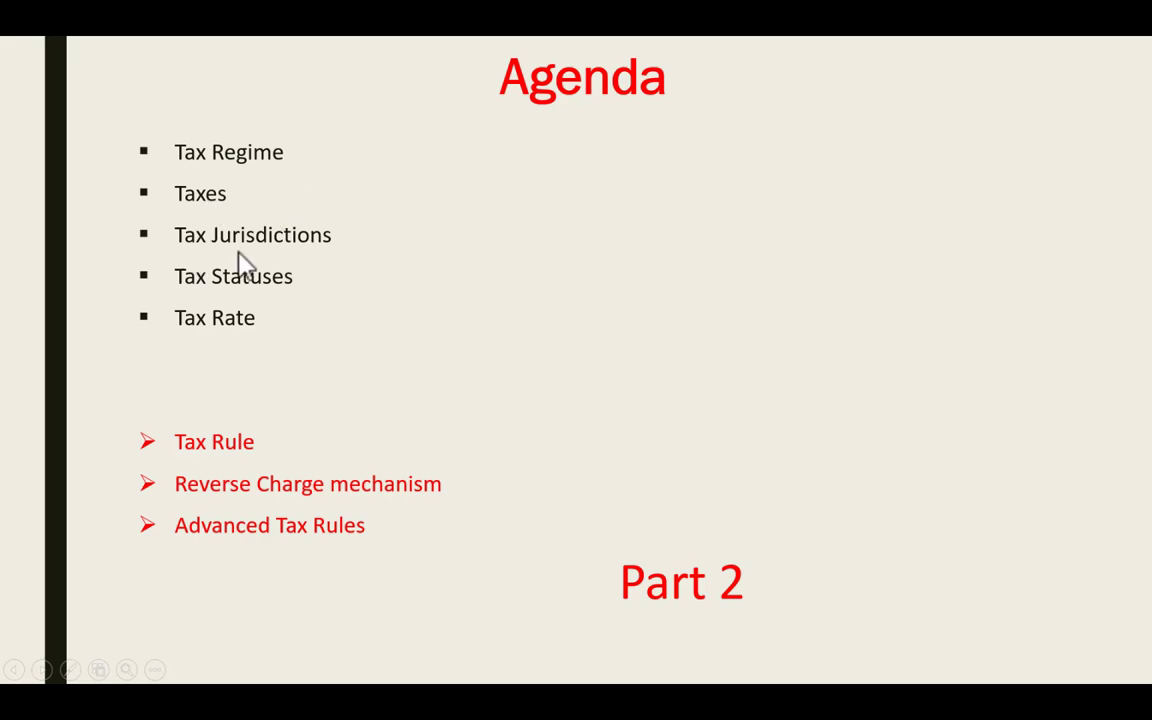
Return to the Create Tax page in Chrome and discard the unsaved tax.
key(alt+Tab)
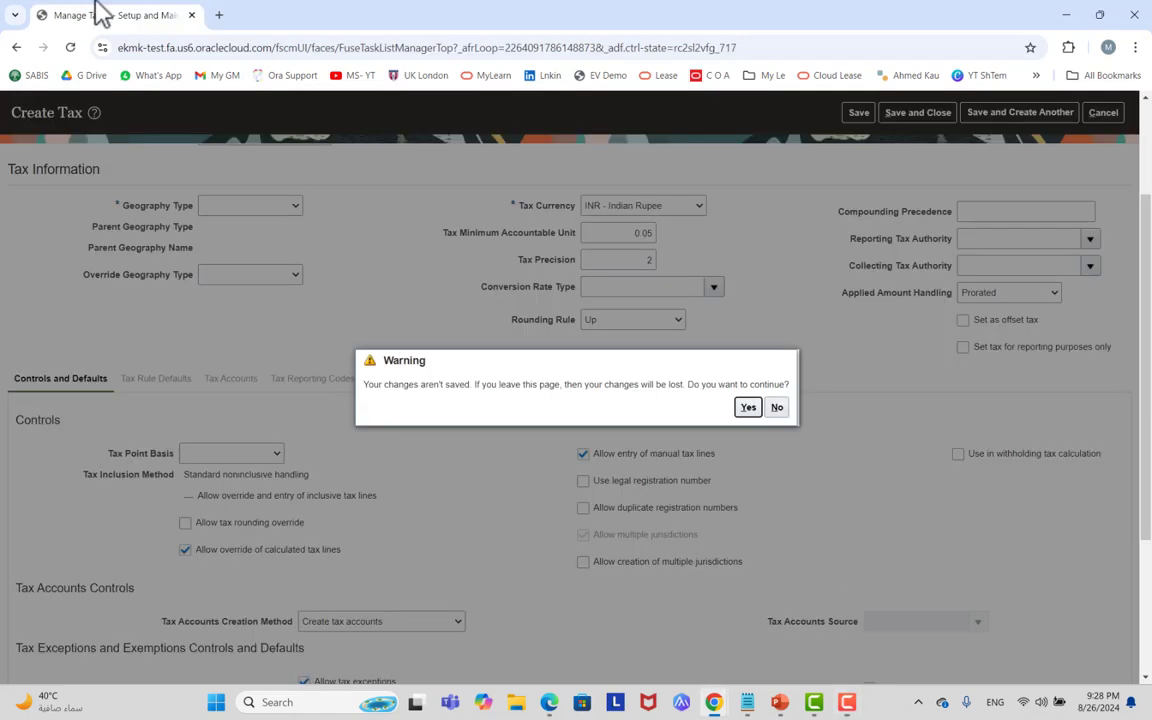
click(777, 407)
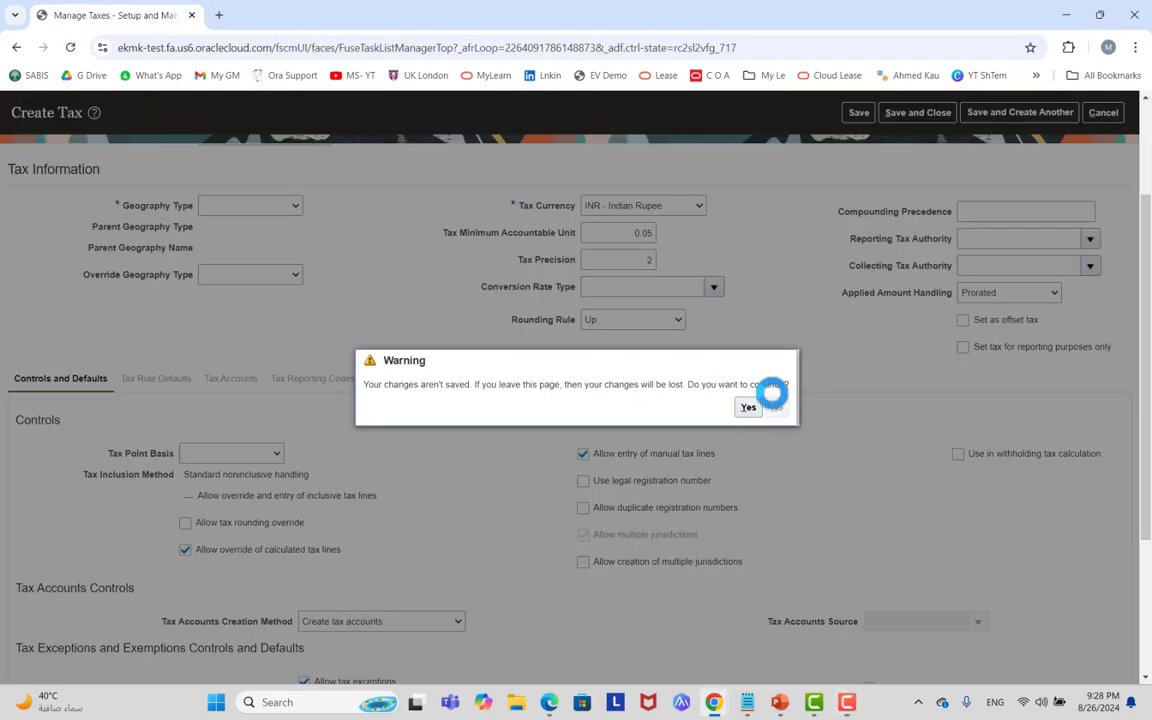
click(1103, 150)
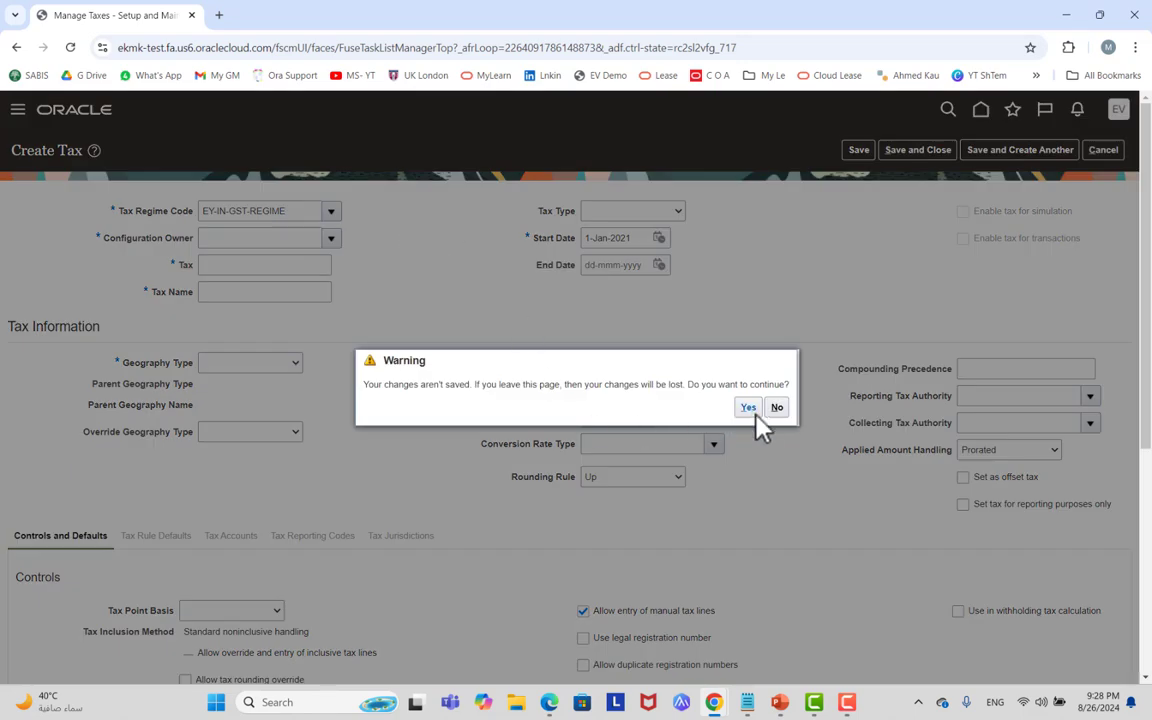
click(750, 408)
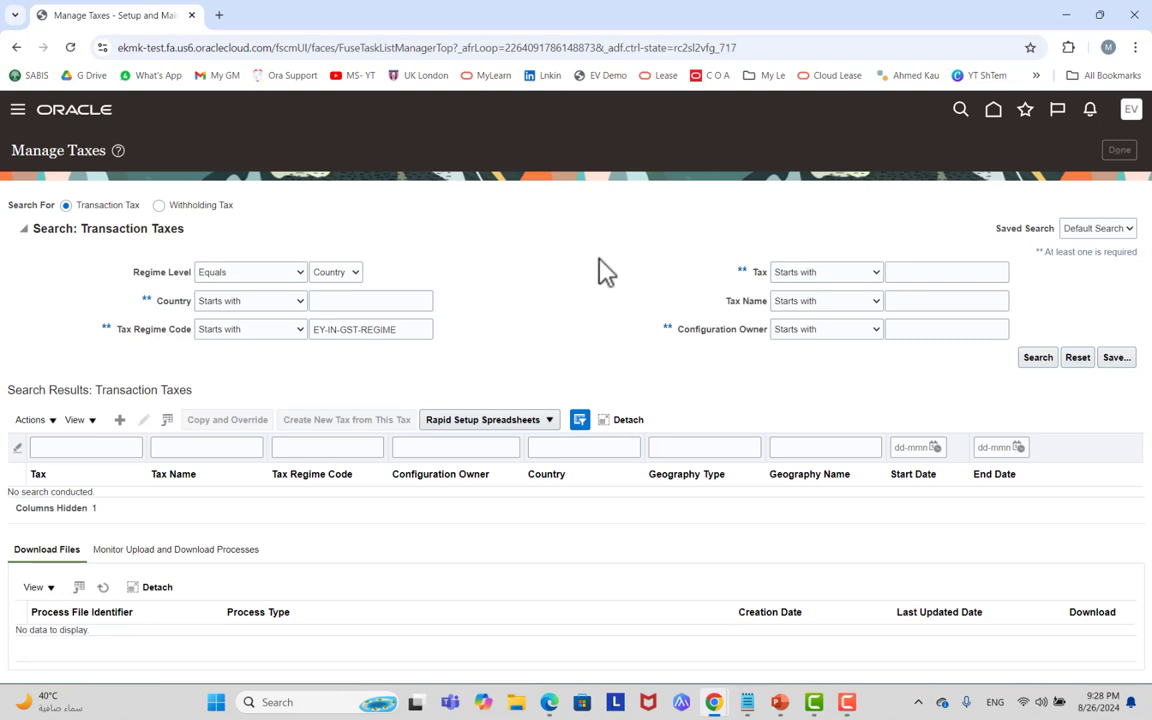
Search the setup tasks for "tax juris" and proceed through Manage Tax Jurisdictions to the Create Tax Jurisdiction page.
text(uris)
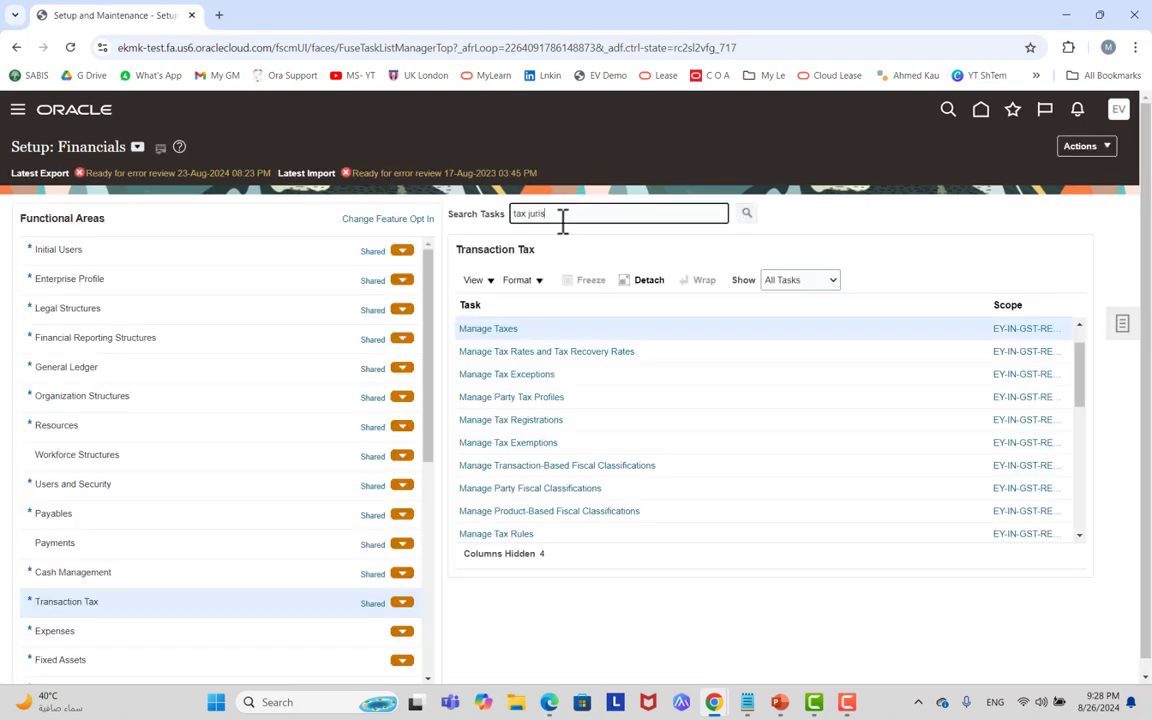
key(Return)
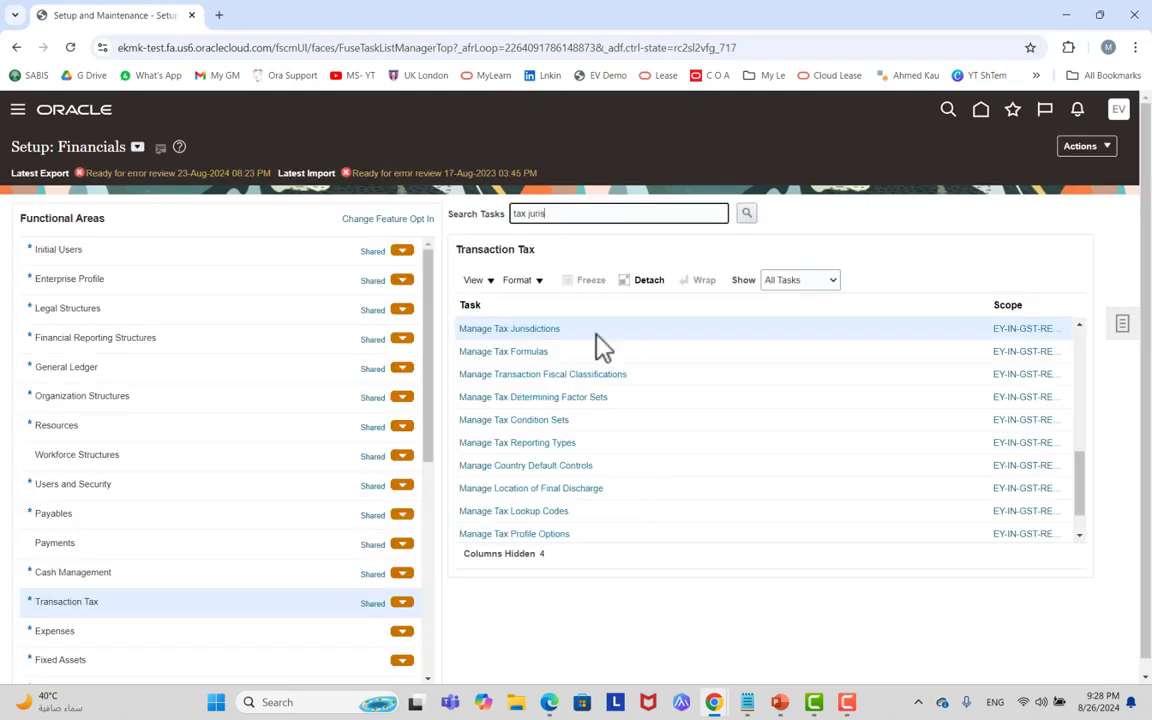
click(530, 329)
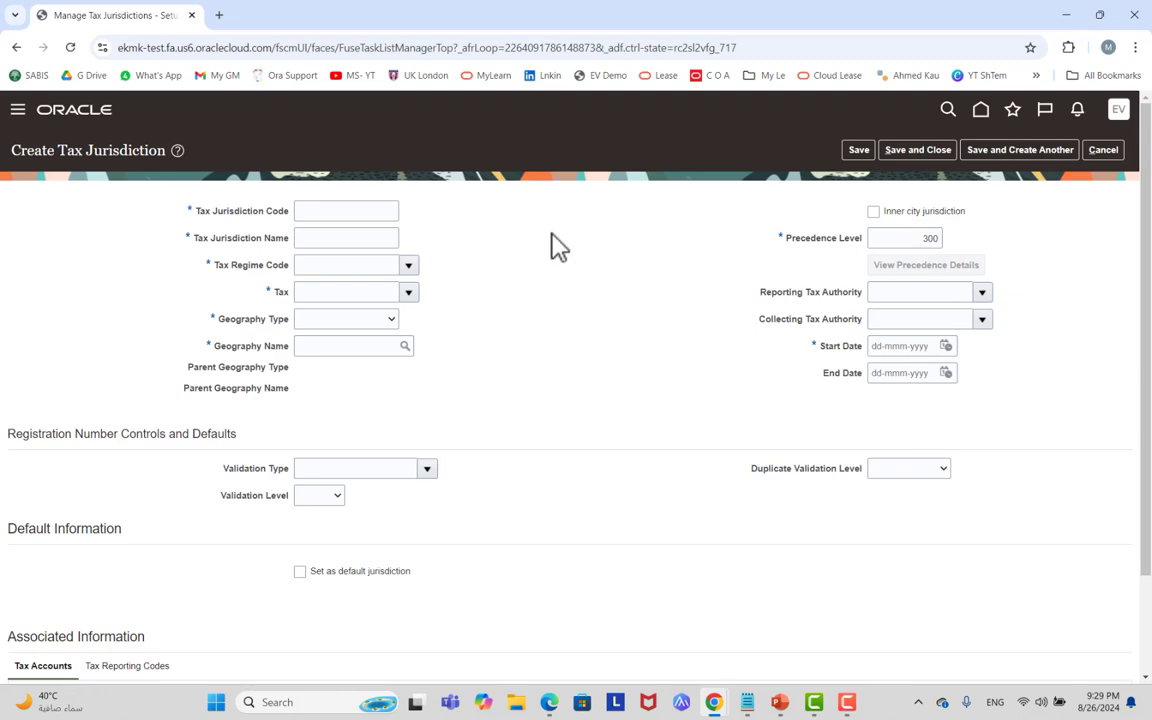
Switch to the UAE environment and review the UAE JURISDICTION record's details, default information and associated tax rate periods.
key(alt+Tab)
key(alt+Tab)
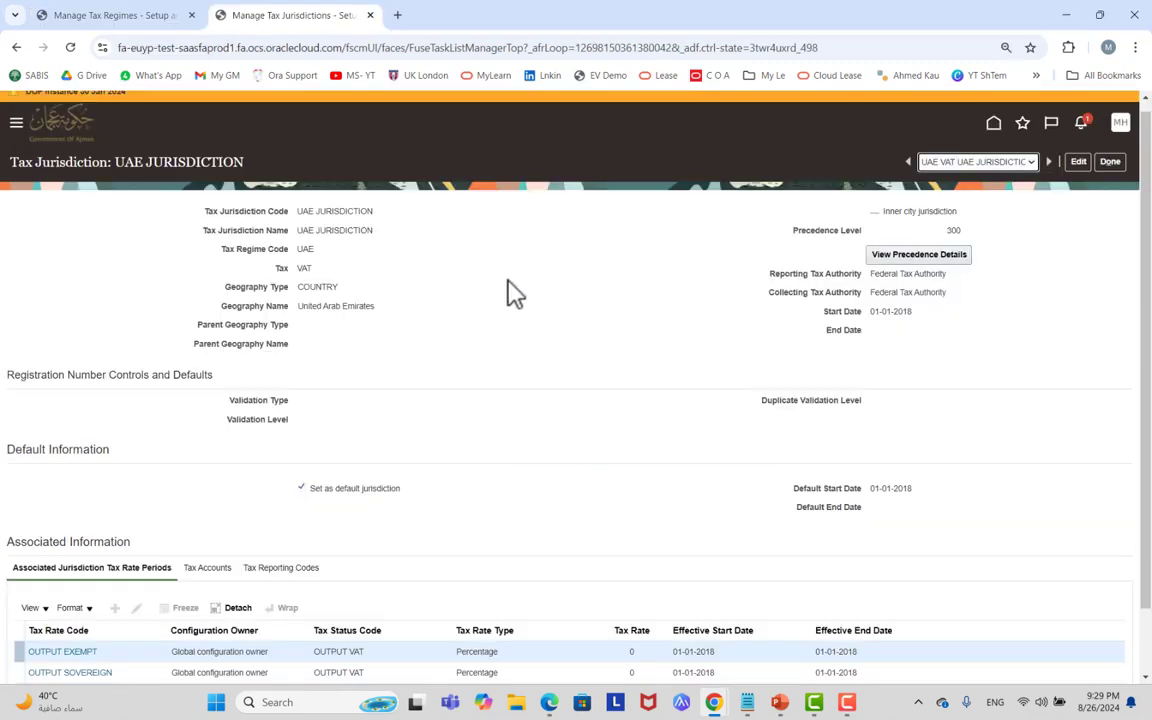
scroll(510, 292, down, 1)
scroll(720, 315, up, 1)
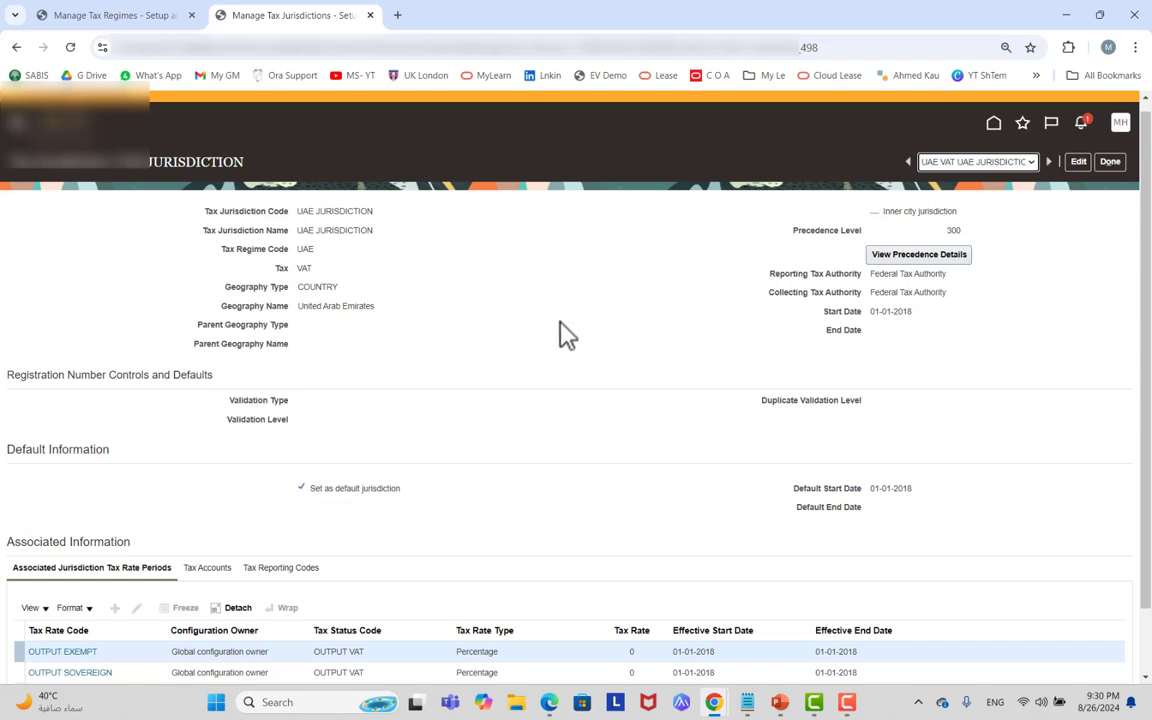
scroll(560, 334, down, 2)
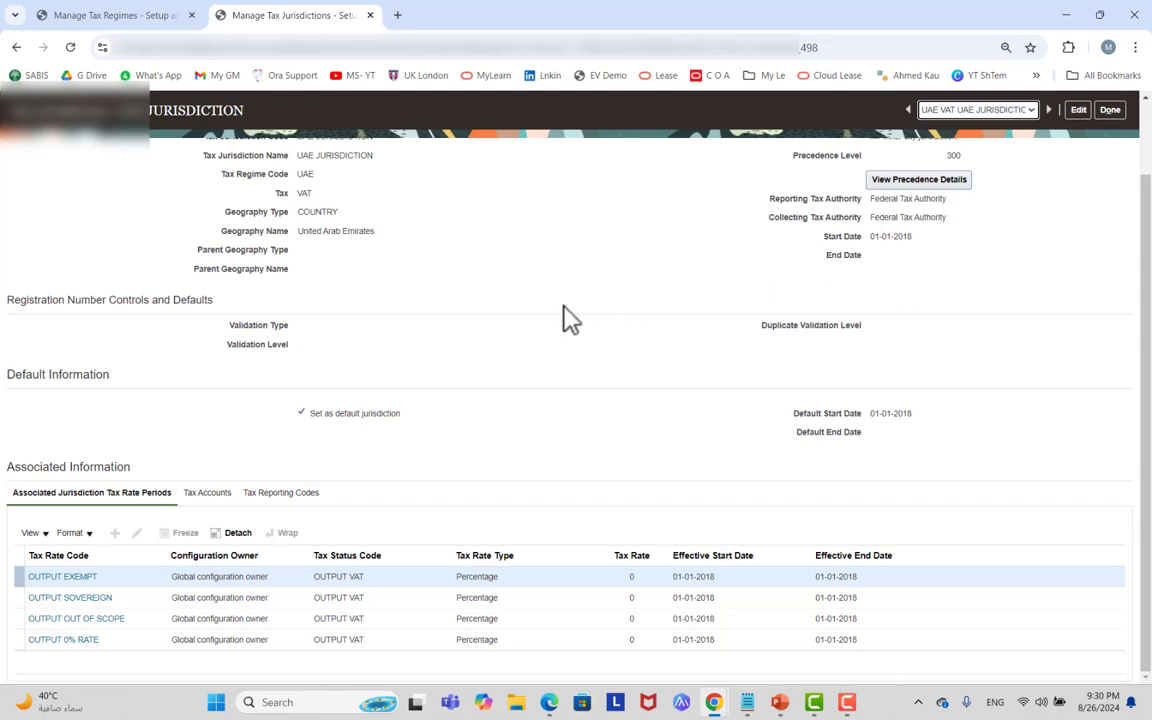
scroll(566, 316, up, 2)
Bring up the PowerPoint agenda slide again to examine the topics that follow Tax Jurisdictions.
key(alt+Tab)
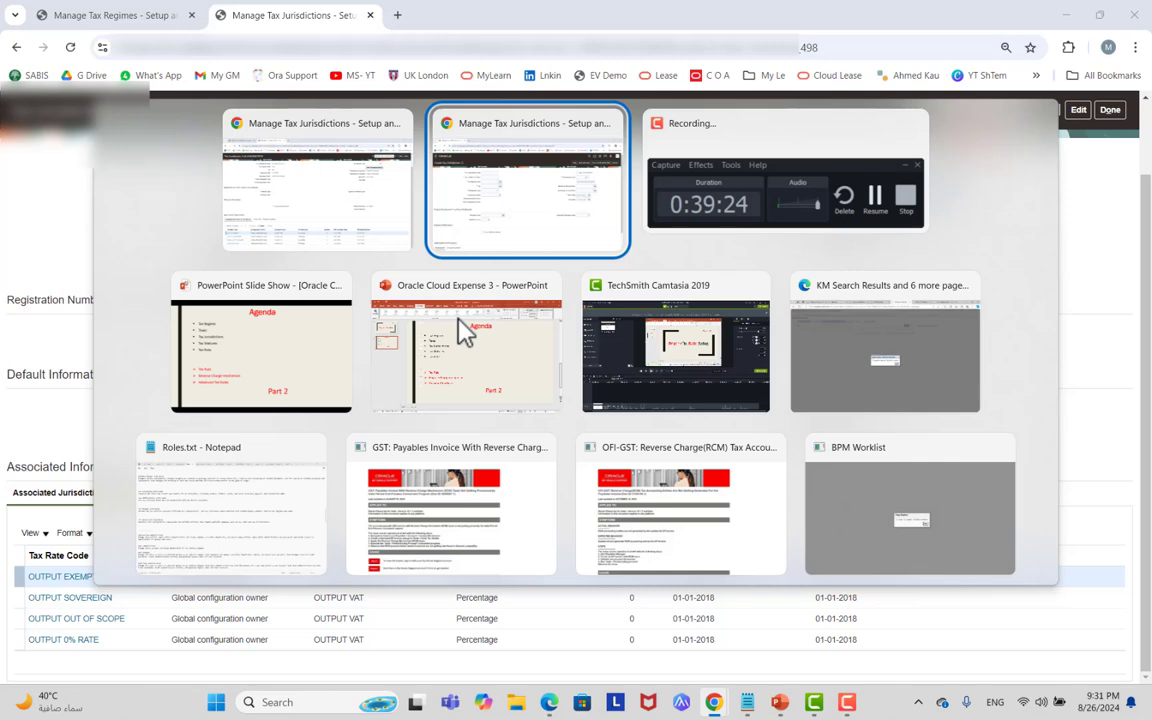
key(Tab)
key(Tab)
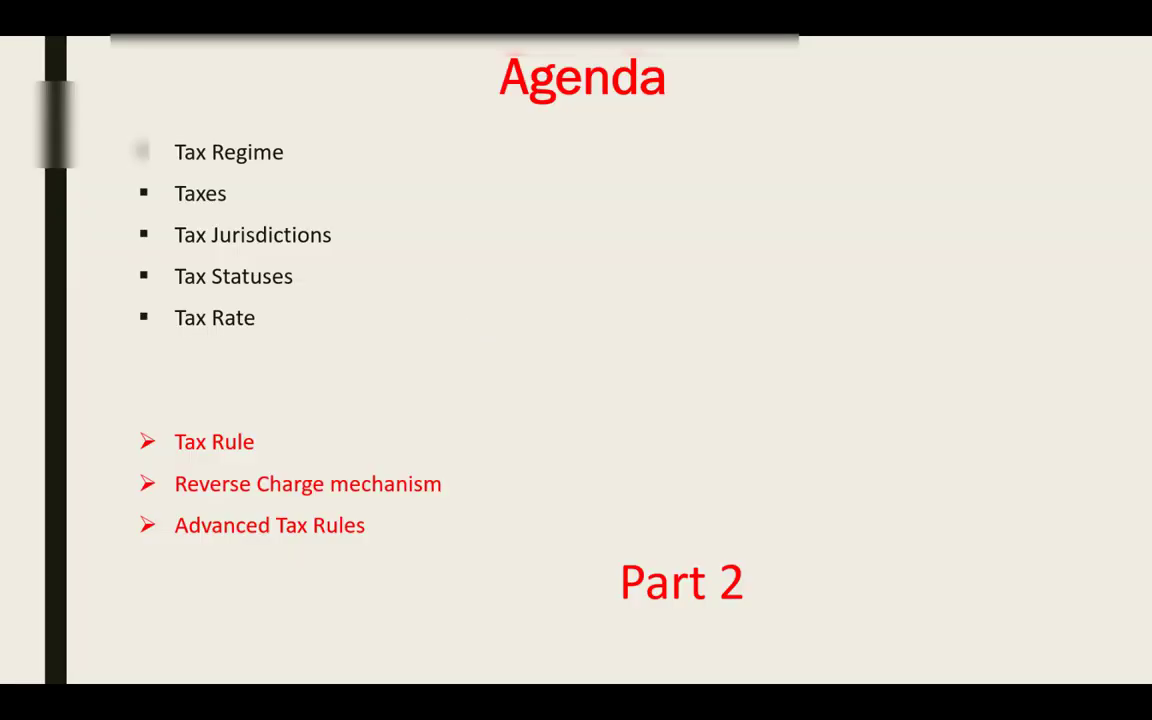
Go back to Chrome, discard the unsaved tax jurisdiction, and leave Manage Tax Jurisdictions for the Financials setup task list.
key(alt+Tab)
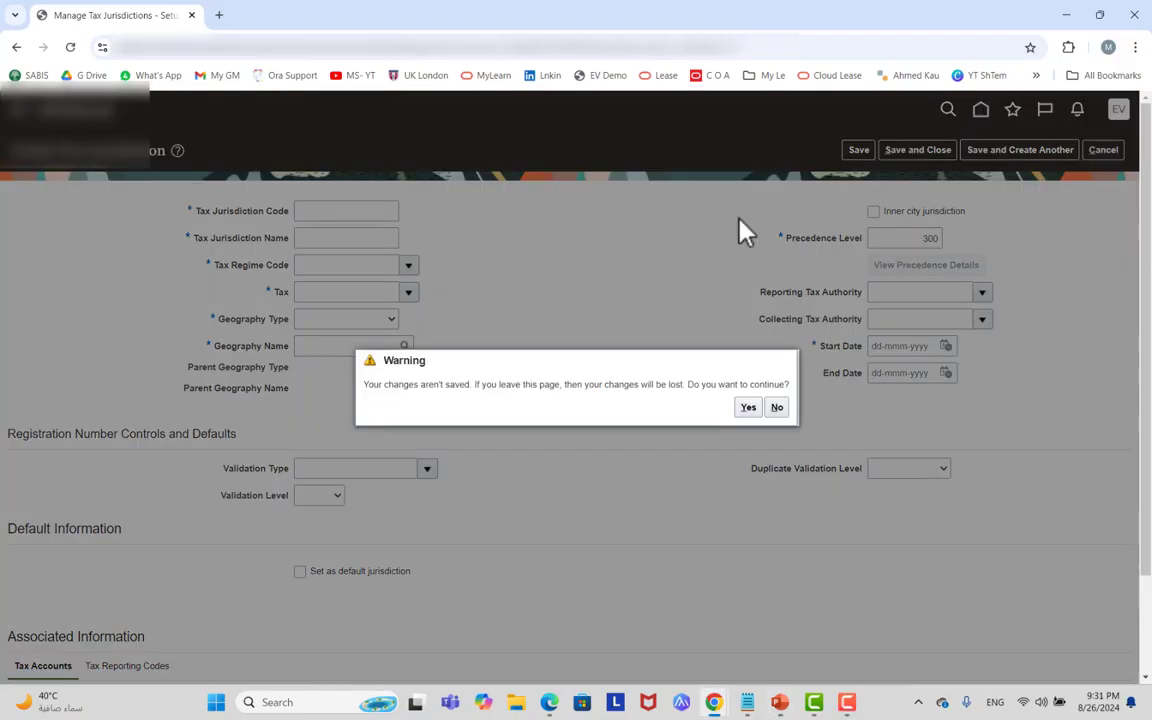
click(750, 408)
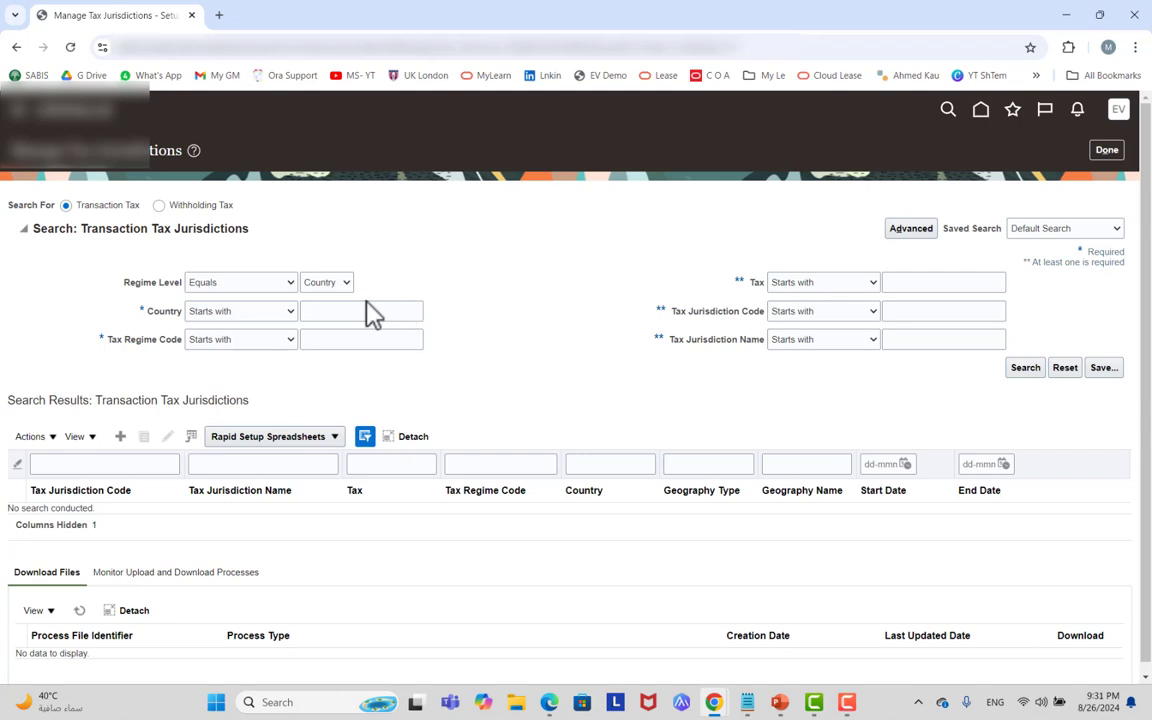
click(1107, 152)
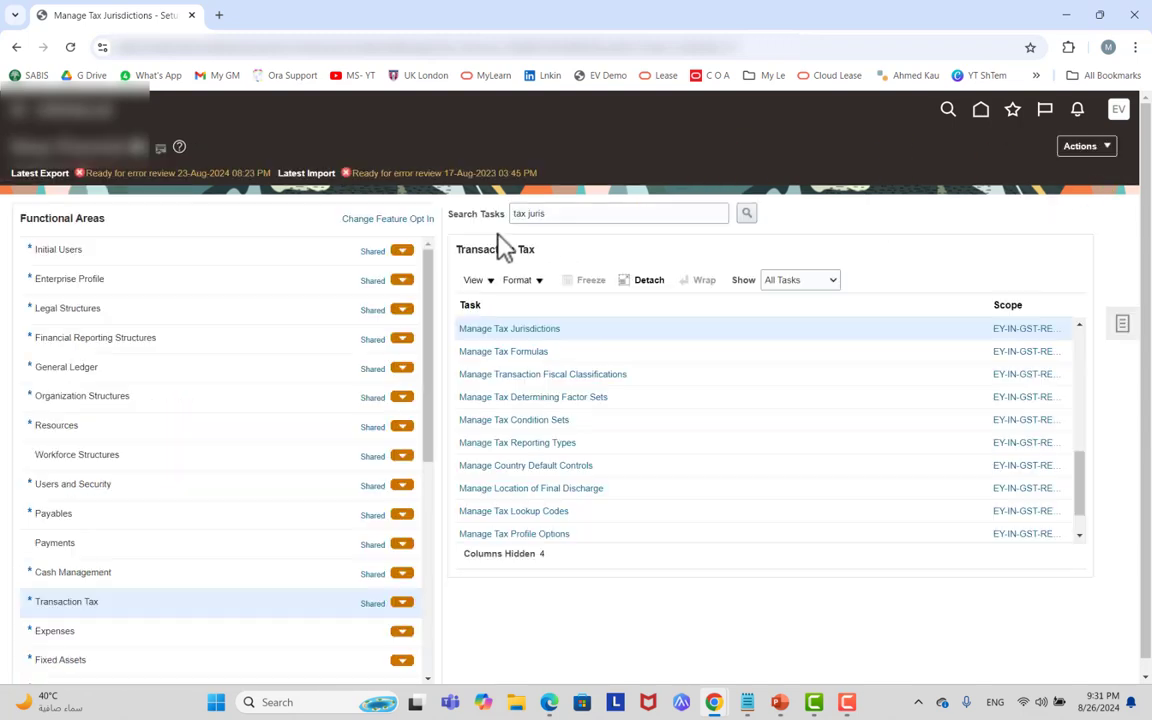
Search the setup tasks for "tax status" and proceed through Manage Tax Statuses to the Create Tax Status page.
double_click(537, 214)
text(status)
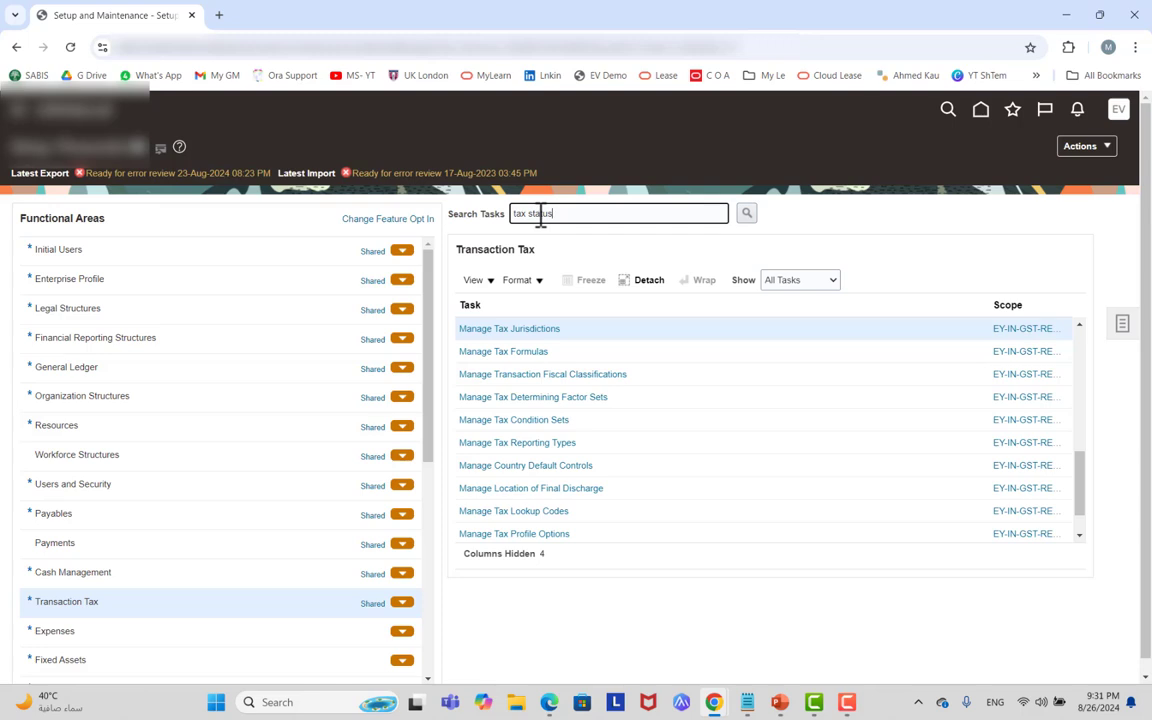
key(Return)
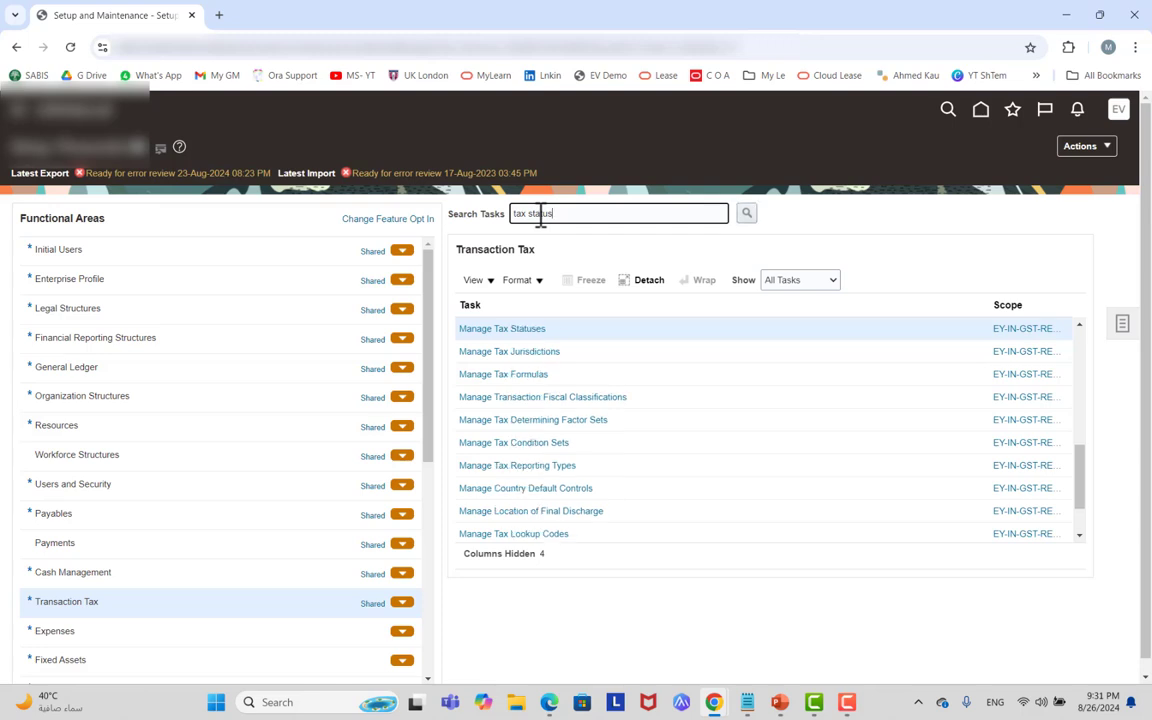
click(522, 328)
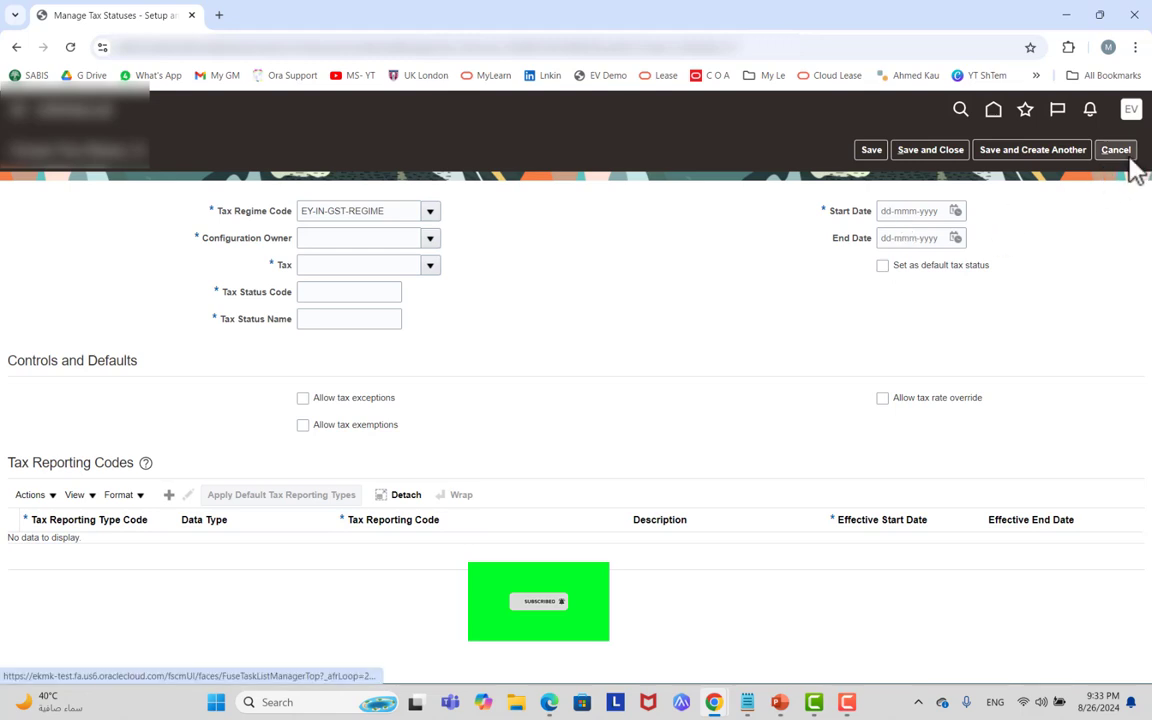
Switch to the PowerPoint slide show to examine the agenda topic that follows Tax Statuses.
key(alt+Tab)
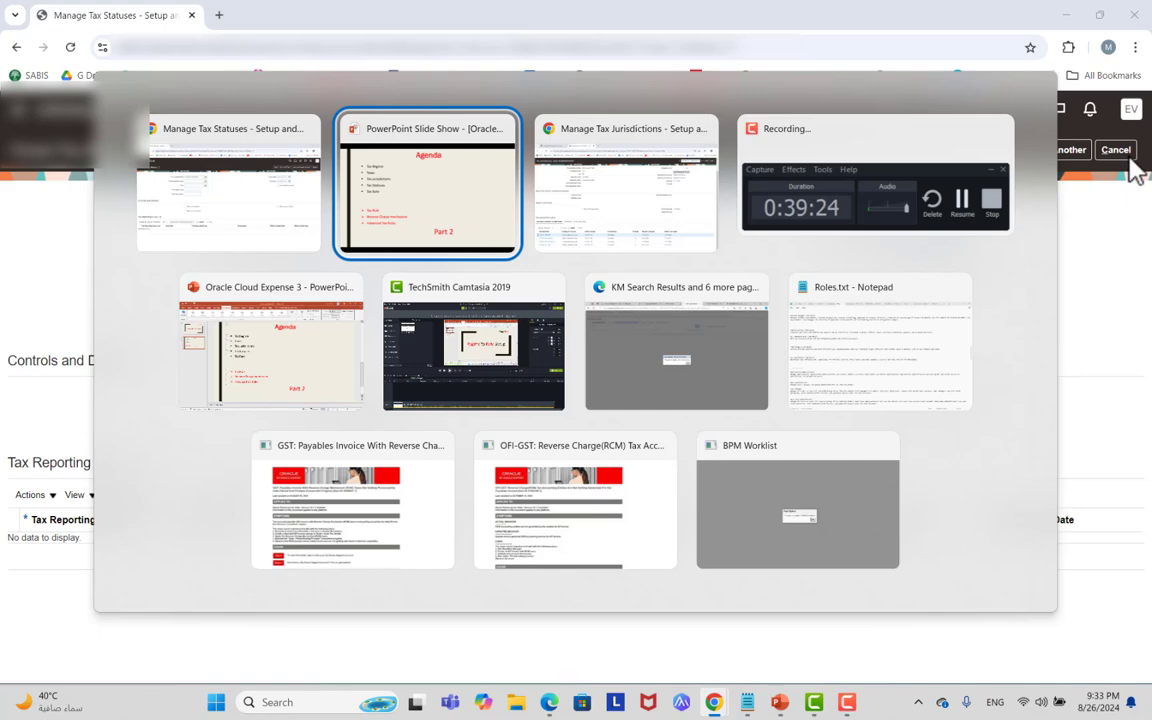
key(alt+Tab)
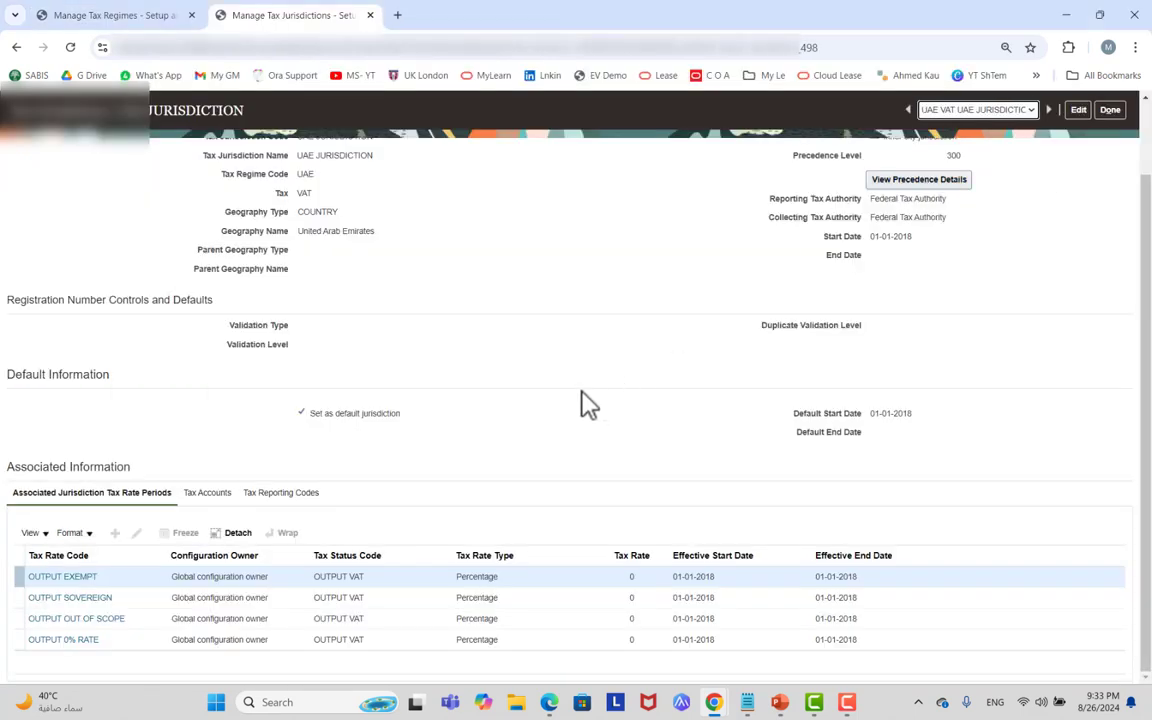
key(alt+Tab)
key(alt+Tab)
key(alt+Tab)
key(alt+Tab)
key(alt+Tab)
key(alt+Tab)
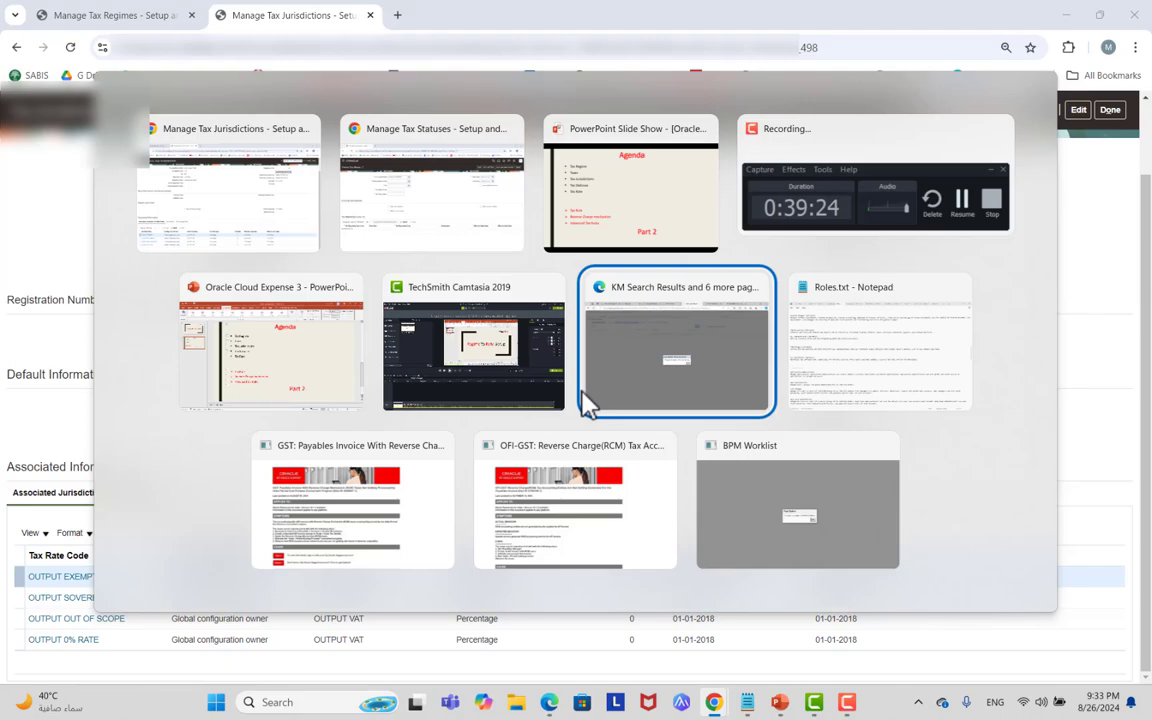
key(alt+Tab)
key(alt+Tab)
key(alt+Tab)
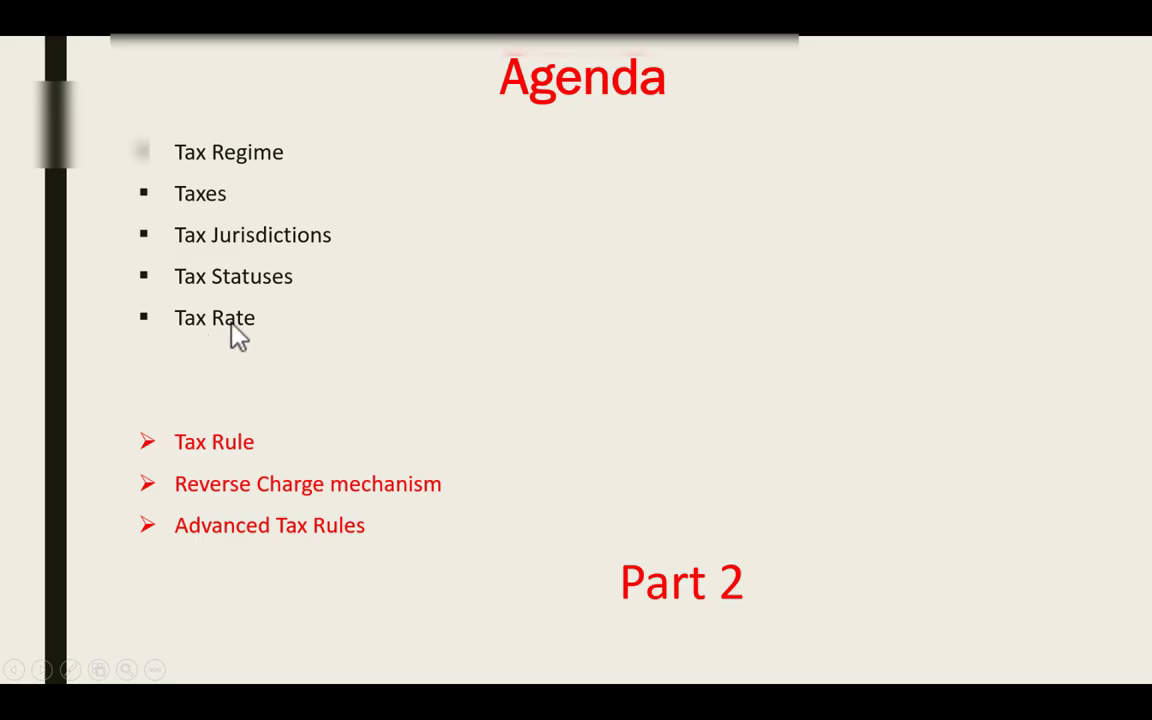
Return to the UAE environment in Chrome, close the UAE JURISDICTION record and leave Manage Tax Jurisdictions for the Financials setup task list.
key(alt+Tab)
key(alt+Tab)
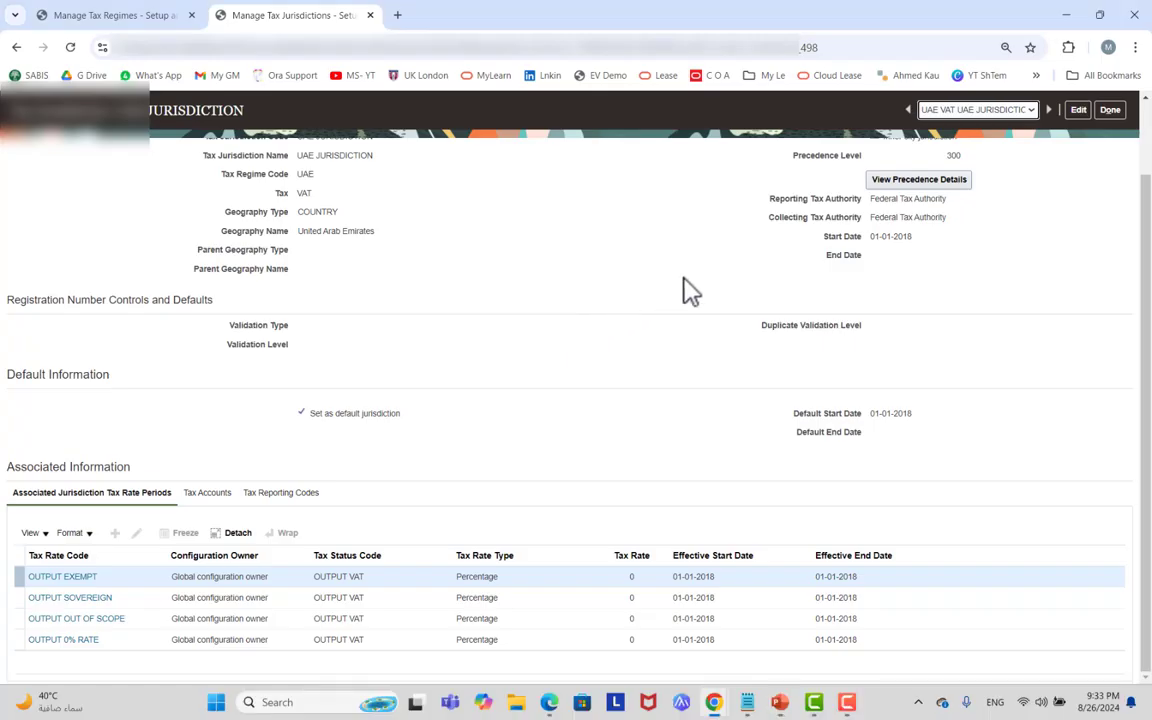
click(1110, 110)
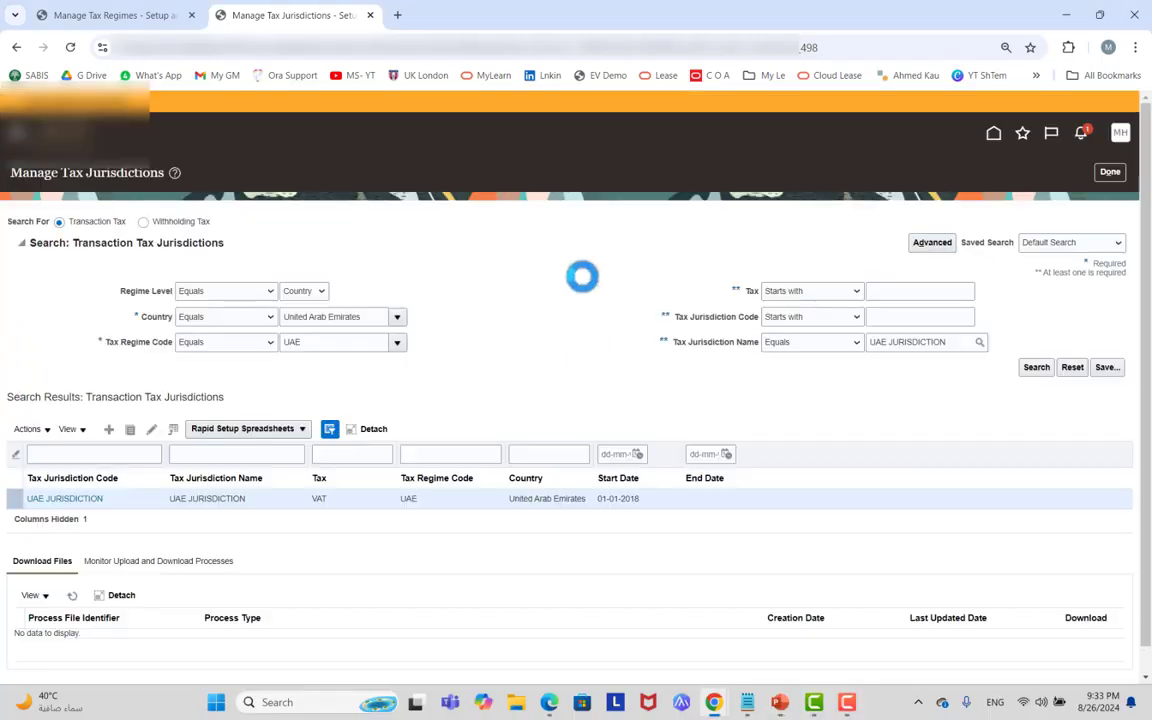
click(1110, 174)
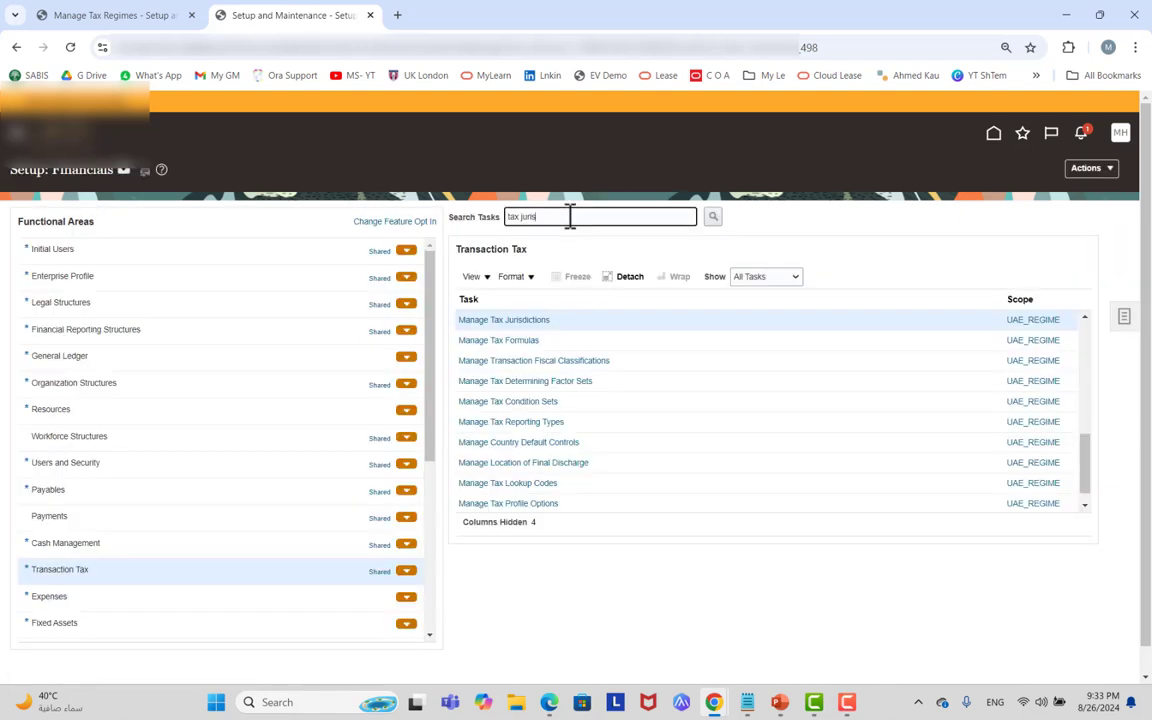
Search the setup tasks for "tax rate" and open Manage Tax Rates and Tax Recovery Rates.
double_click(570, 216)
key(BackSpace)
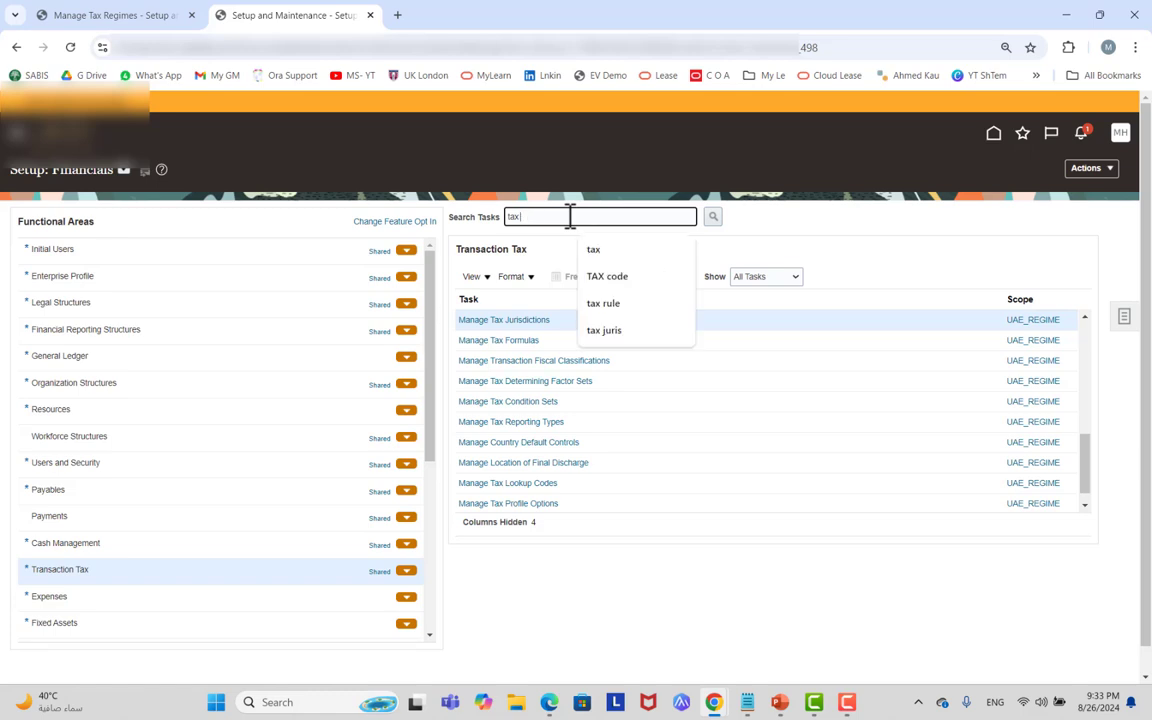
text(rate)
key(Return)
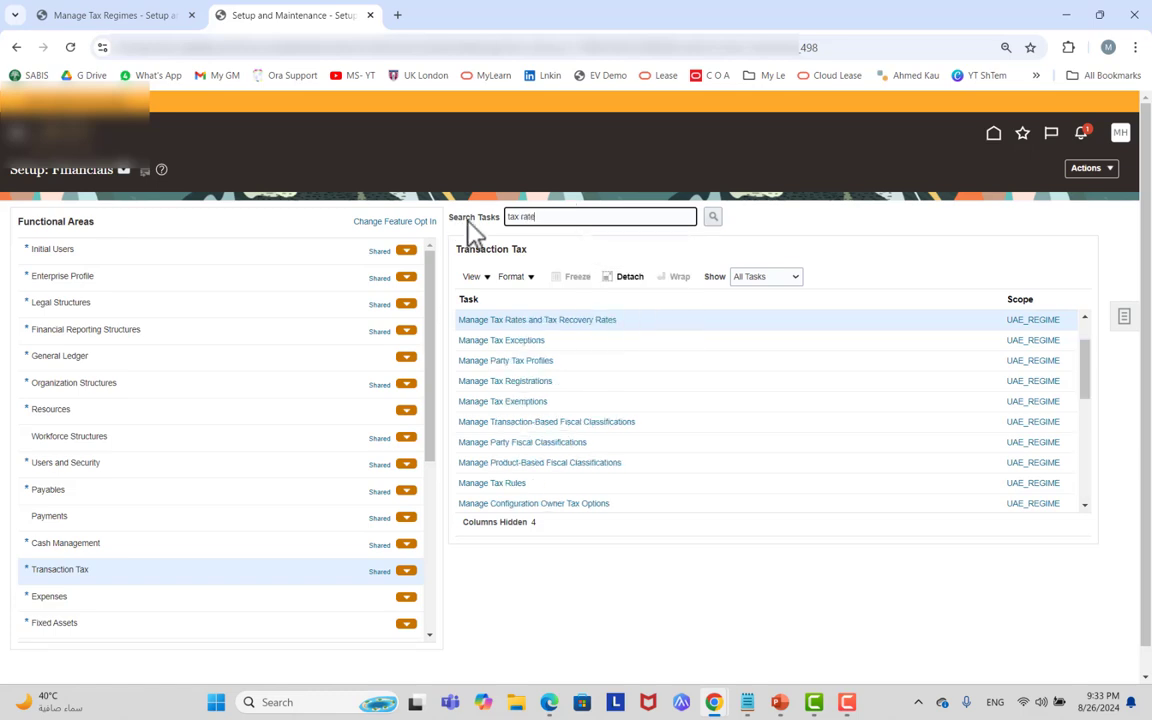
click(569, 324)
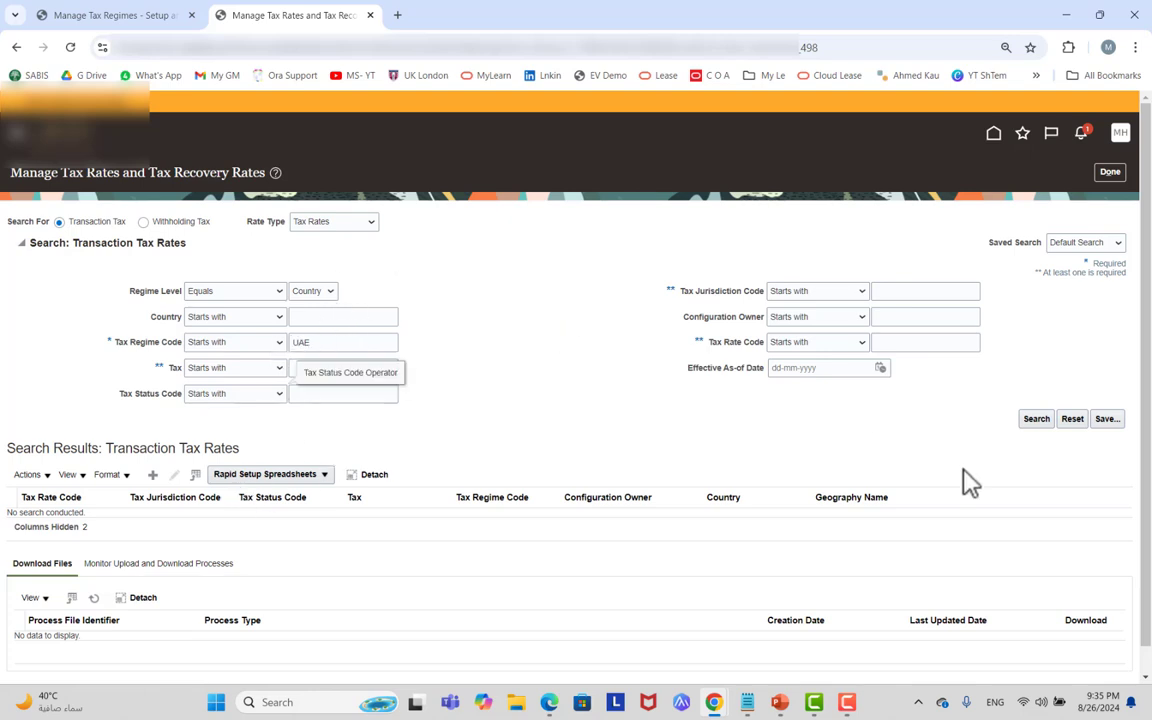
Search the transaction tax rates for tax regime code UAE with the tax criterion set to Equals VAT.
click(1040, 420)
click(262, 370)
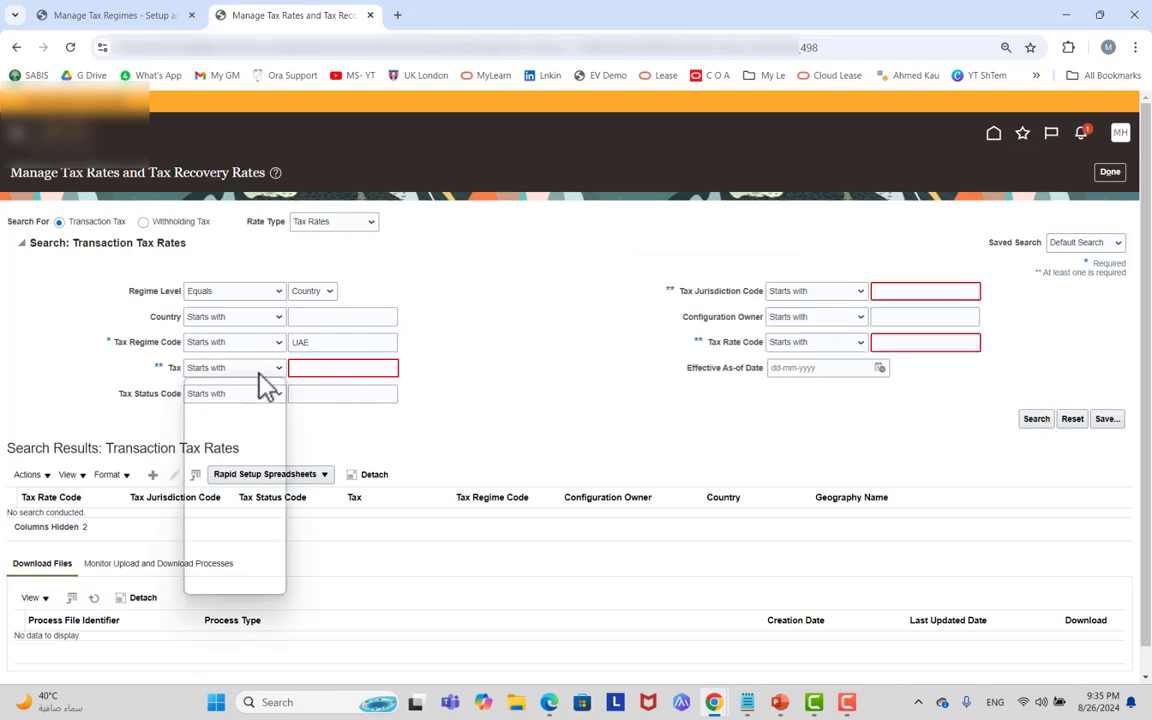
click(245, 423)
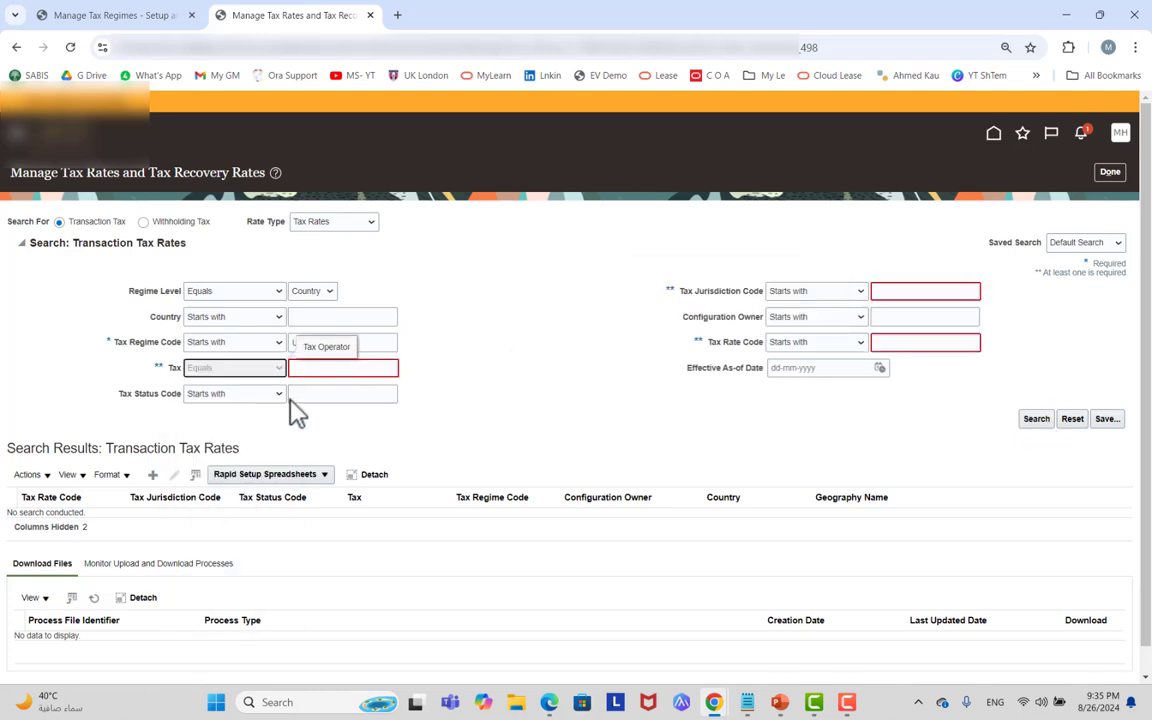
click(397, 368)
click(352, 417)
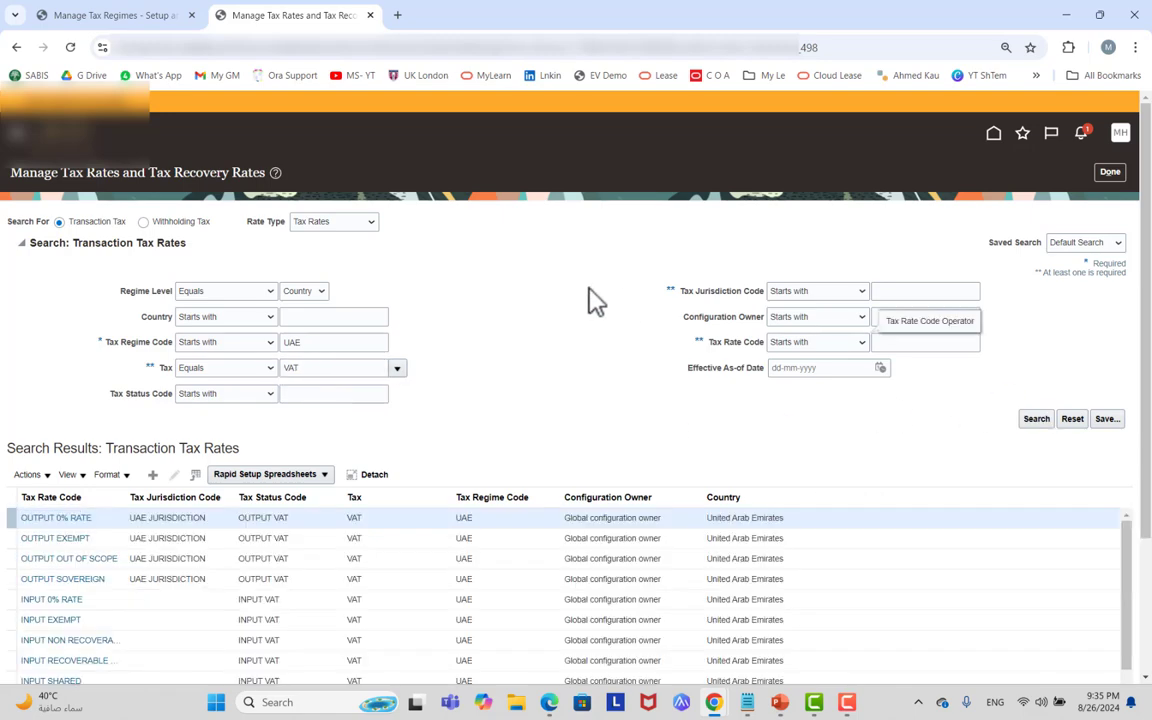
Open the INPUT RECOVERABLE STANDARD tax rate, review its header, rate periods, recovery rate details and controls, and return to the search results.
scroll(594, 301, down, 3)
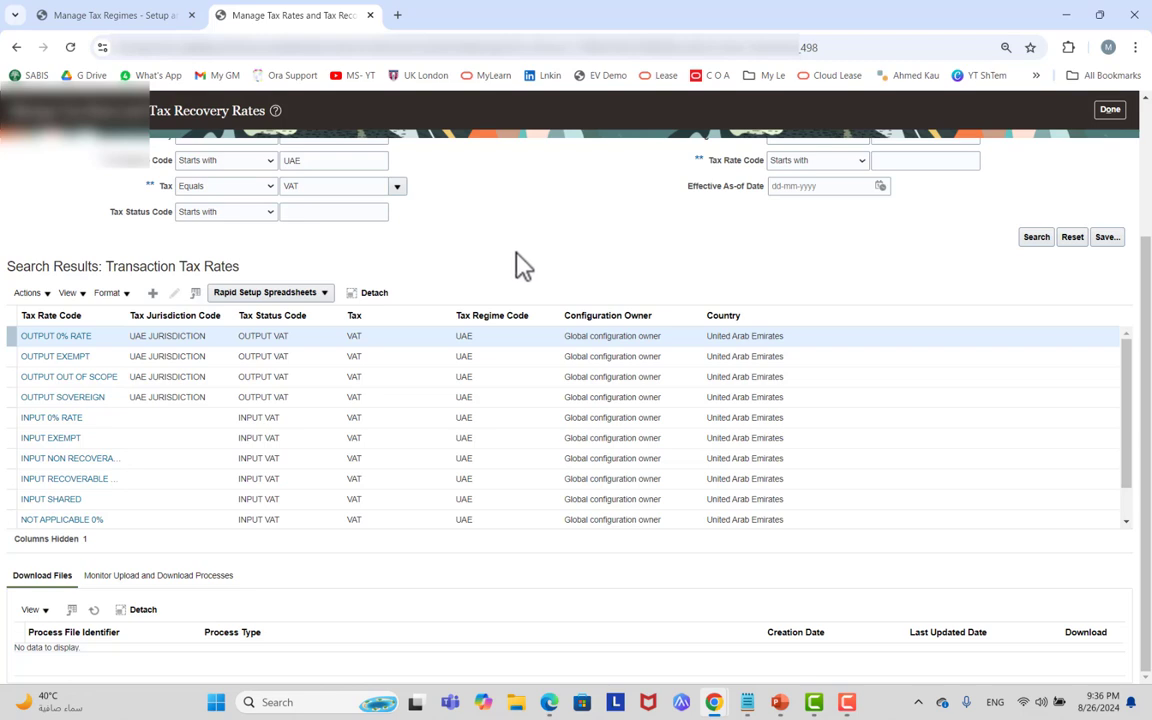
click(90, 480)
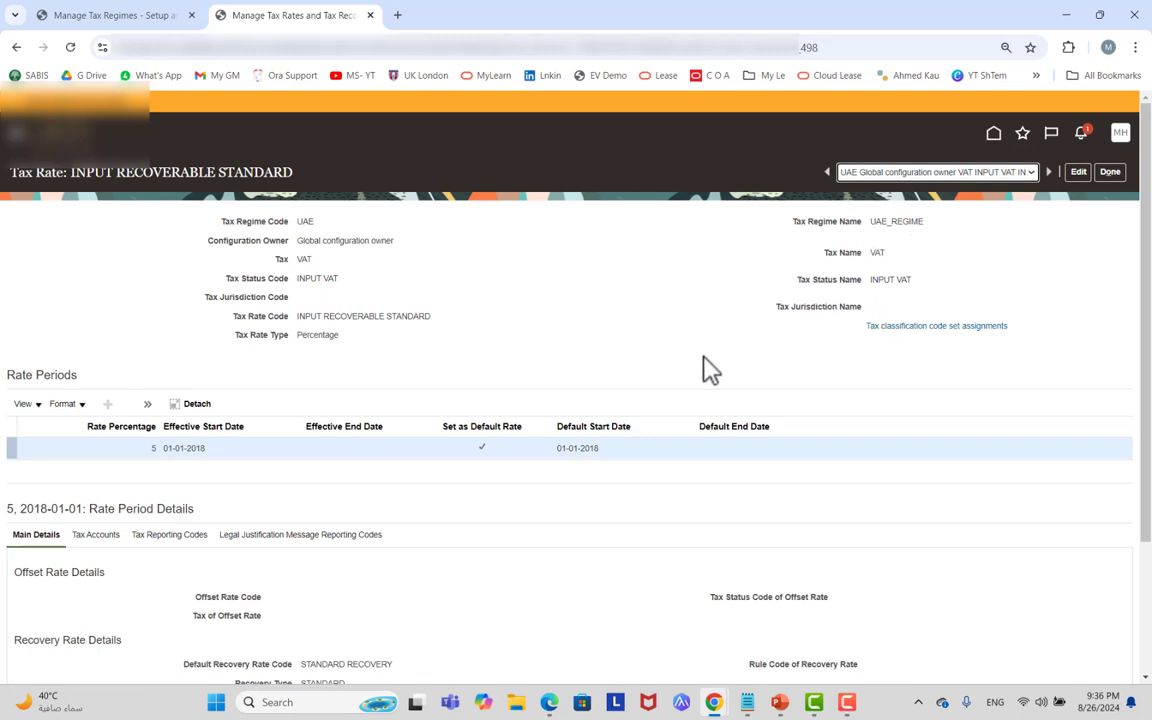
scroll(605, 322, down, 1)
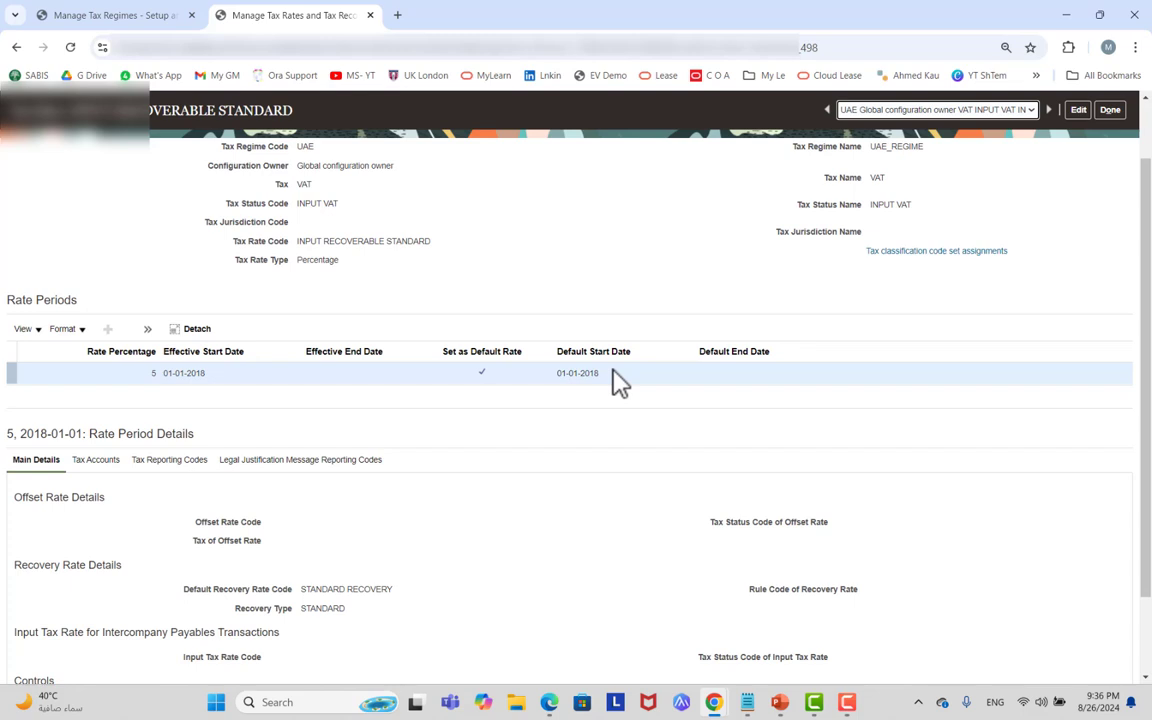
scroll(630, 443, down, 1)
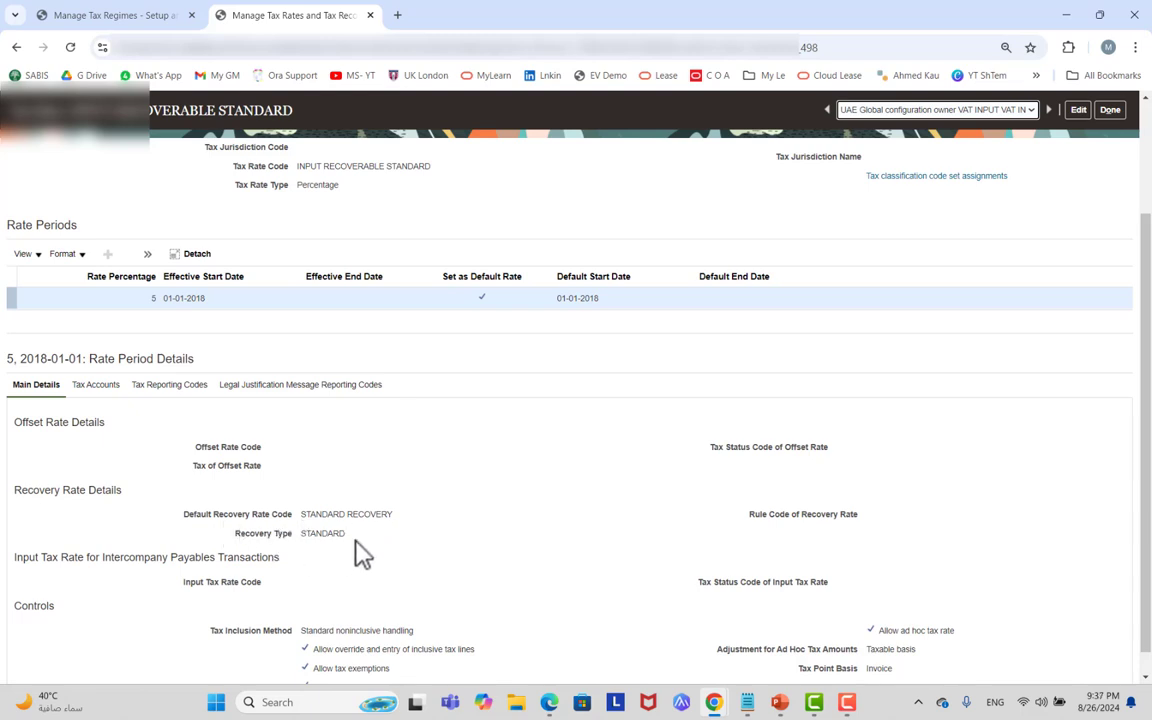
scroll(420, 540, up, 2)
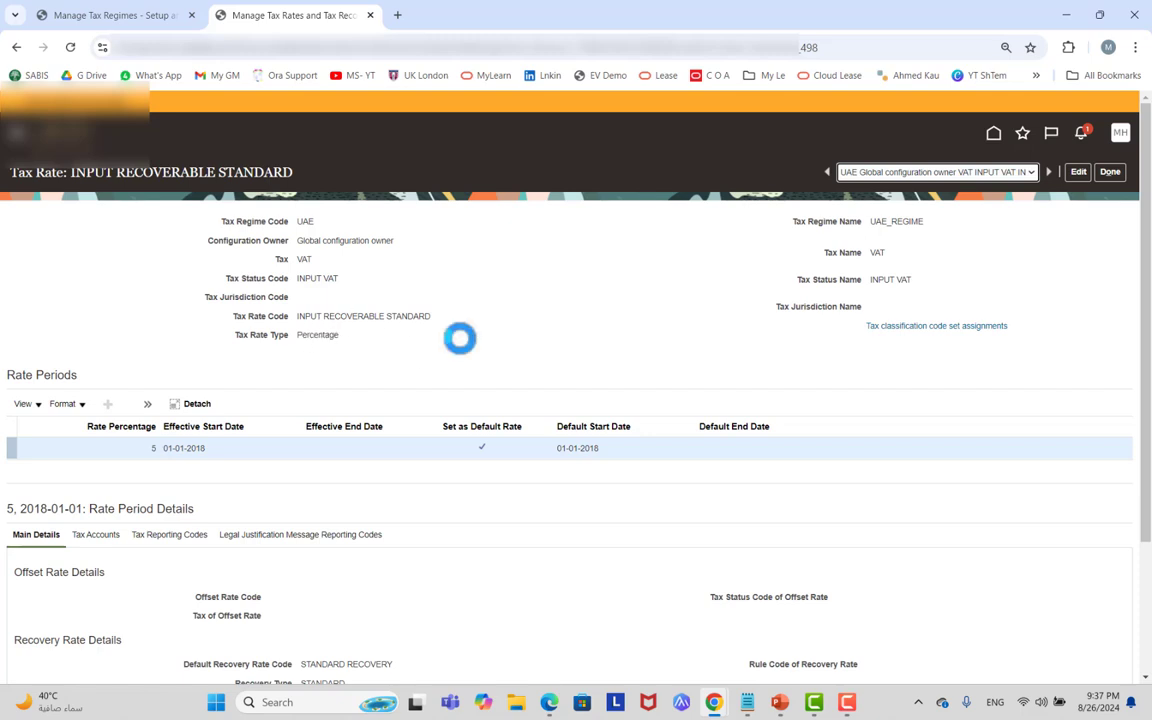
scroll(460, 340, down, 2)
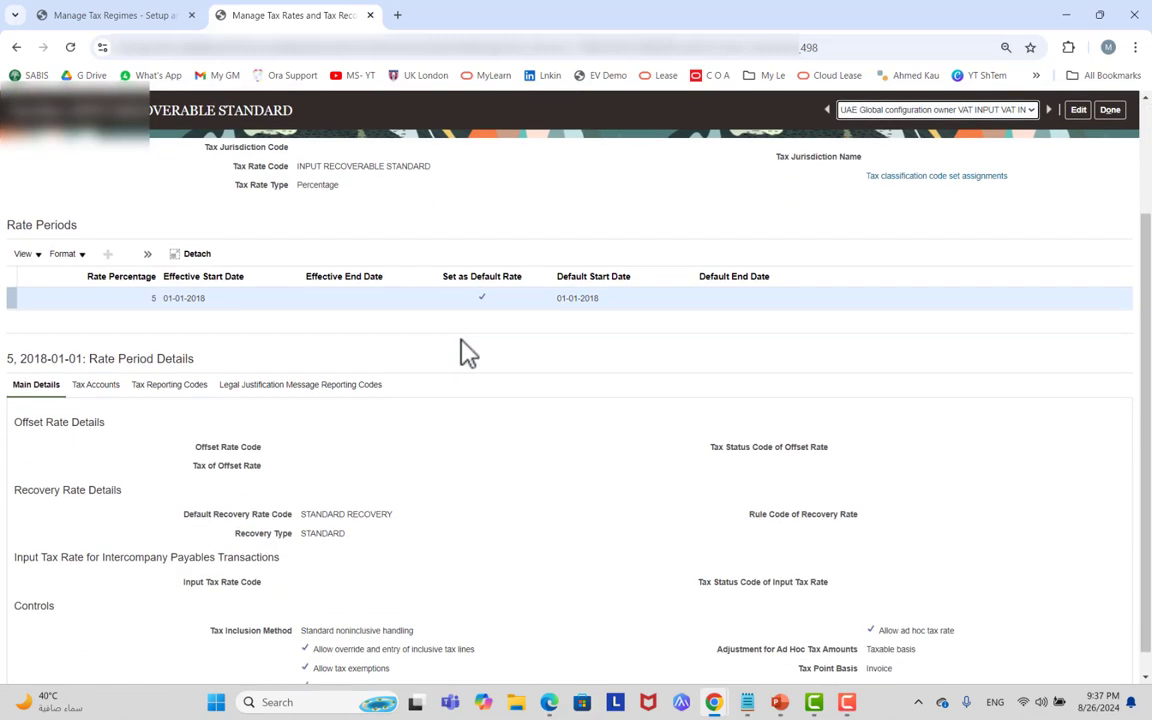
scroll(467, 352, down, 1)
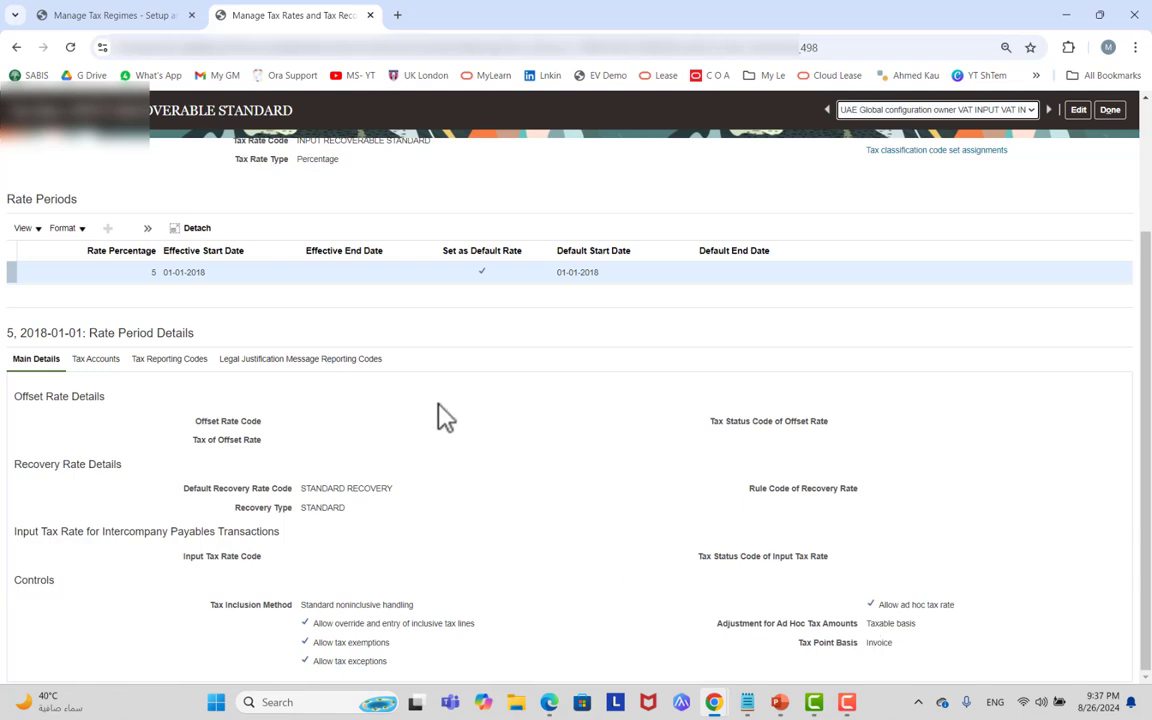
scroll(444, 418, up, 3)
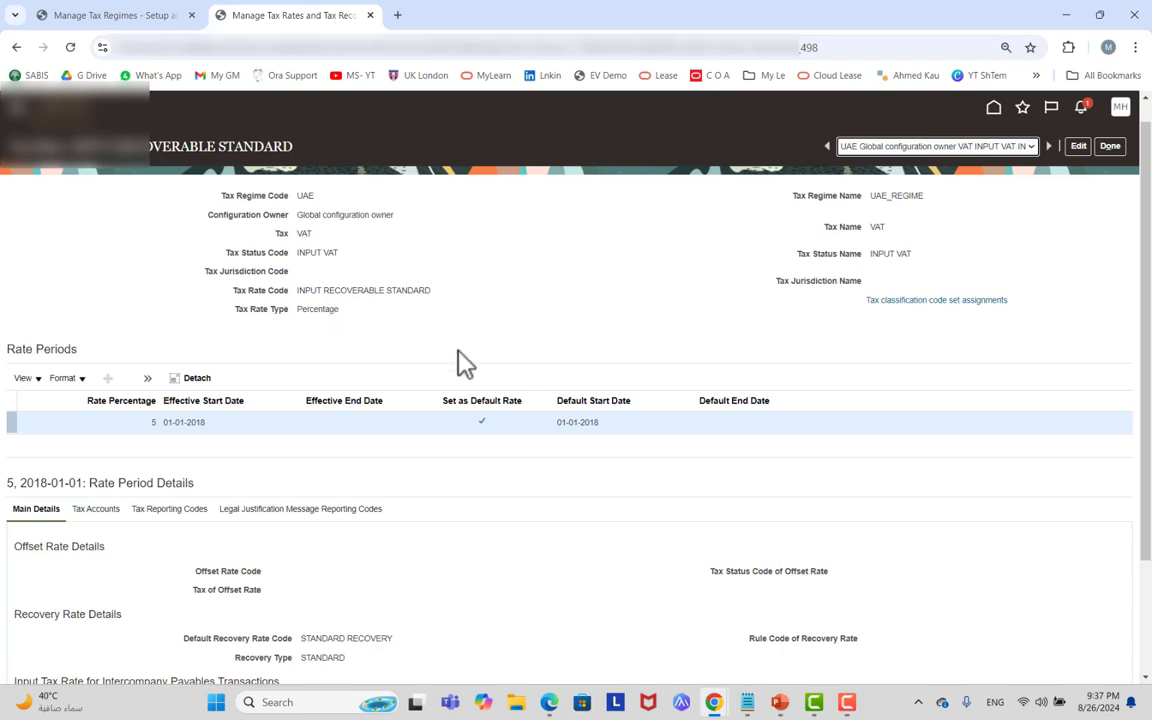
scroll(465, 362, down, 3)
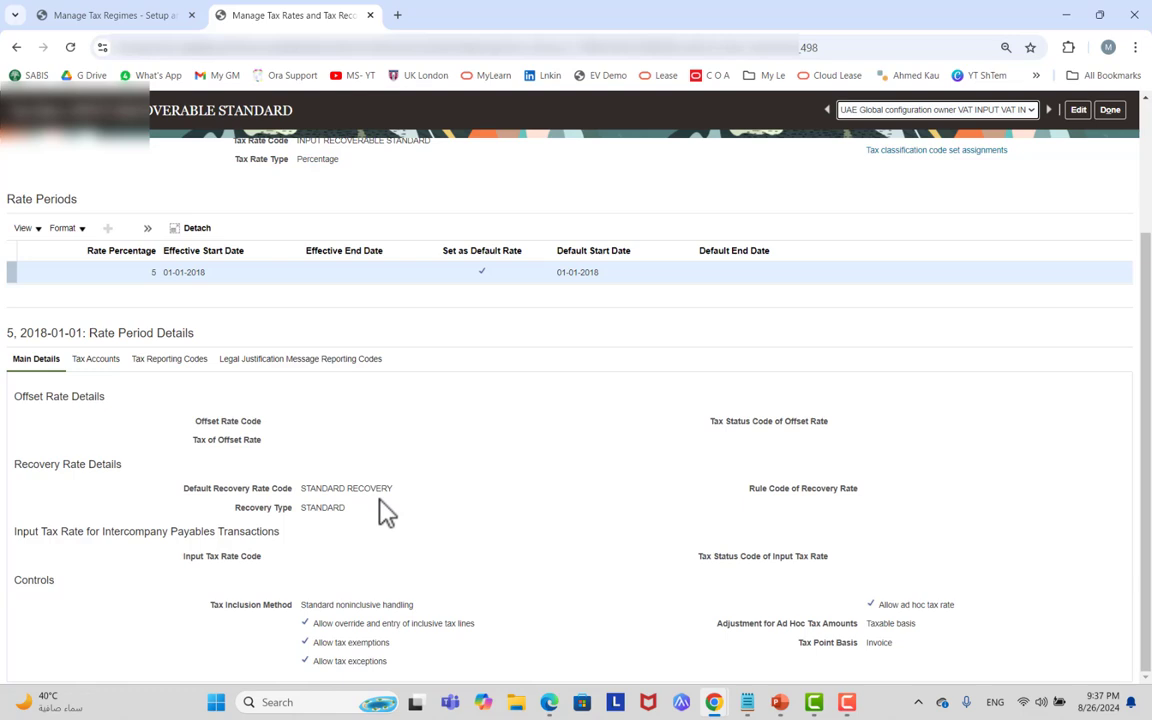
scroll(432, 463, up, 2)
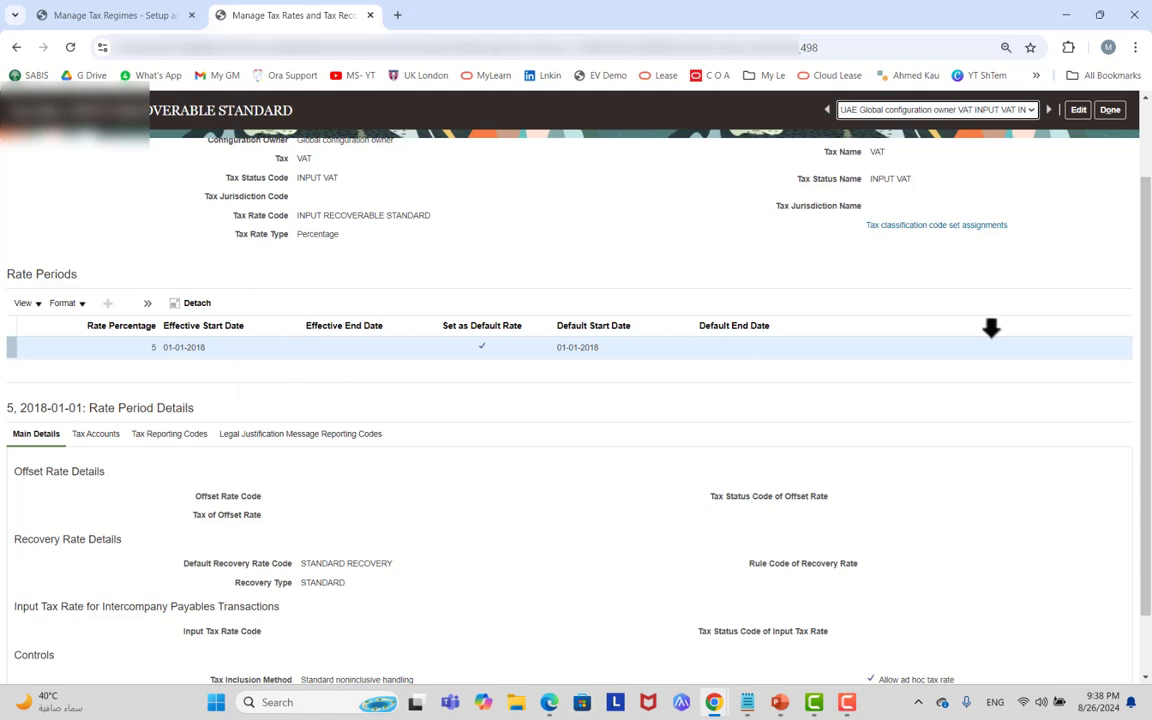
scroll(1093, 301, up, 2)
click(1110, 146)
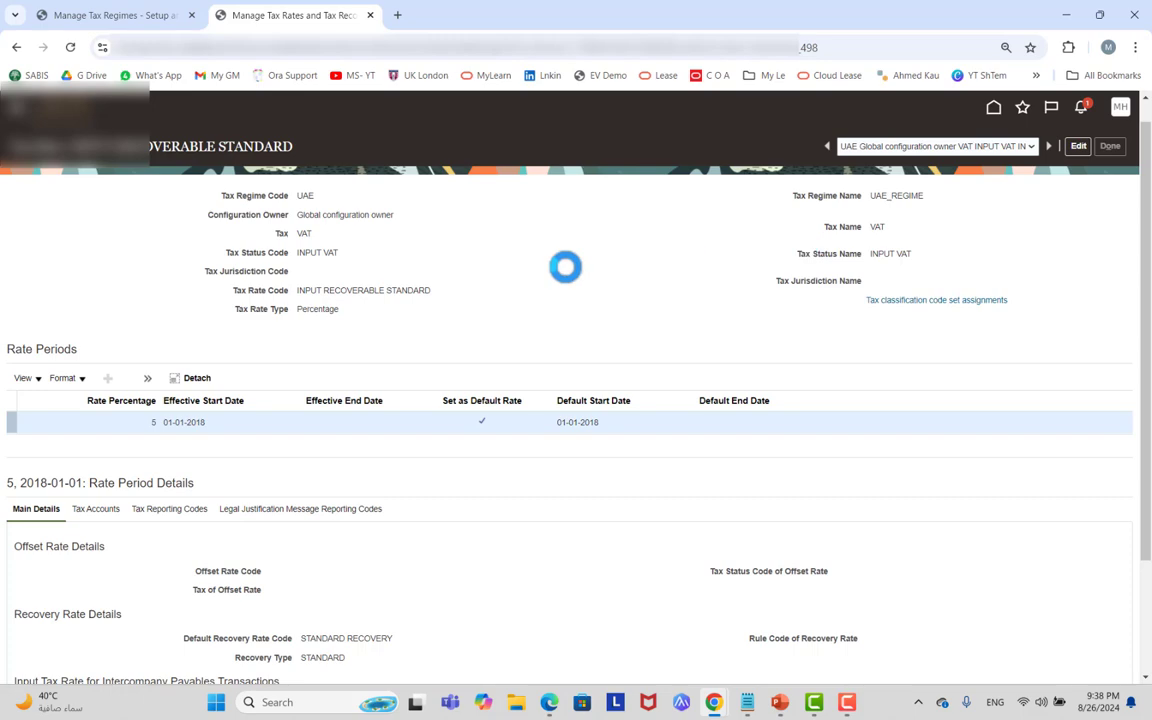
Open the OUTPUT 0% RATE tax rate, review its rate period and recovery rate details, and return to the search results.
scroll(545, 298, down, 2)
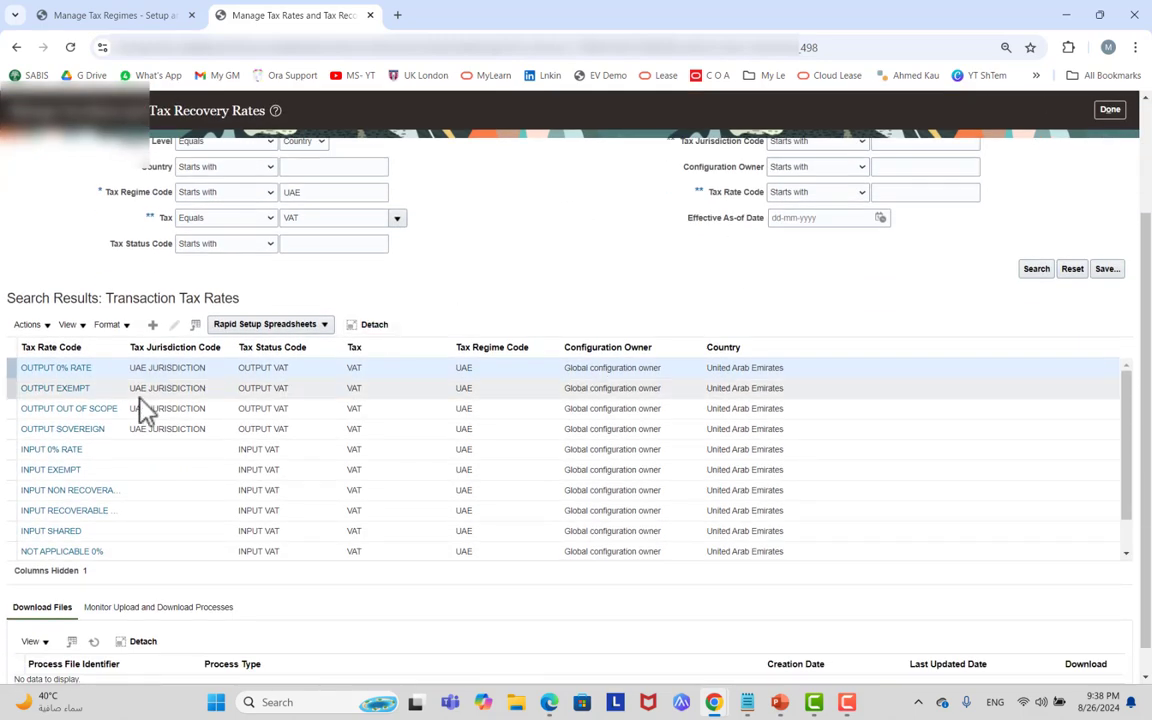
click(58, 368)
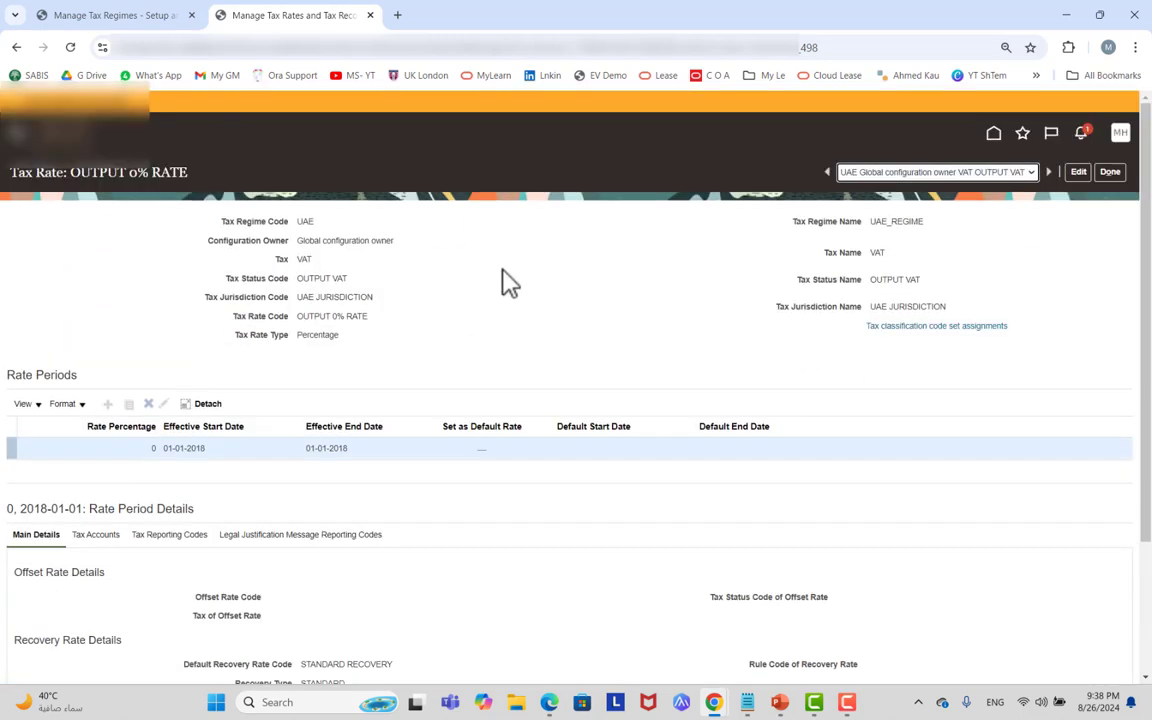
scroll(494, 290, down, 1)
scroll(492, 476, down, 1)
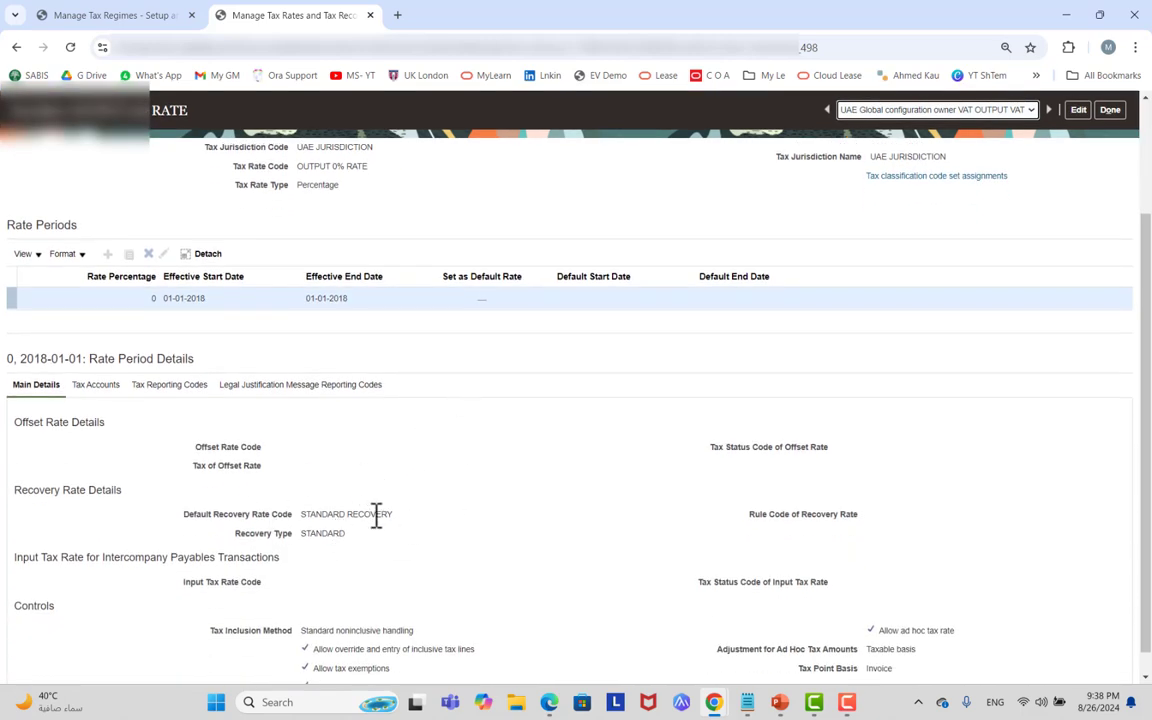
scroll(203, 425, up, 1)
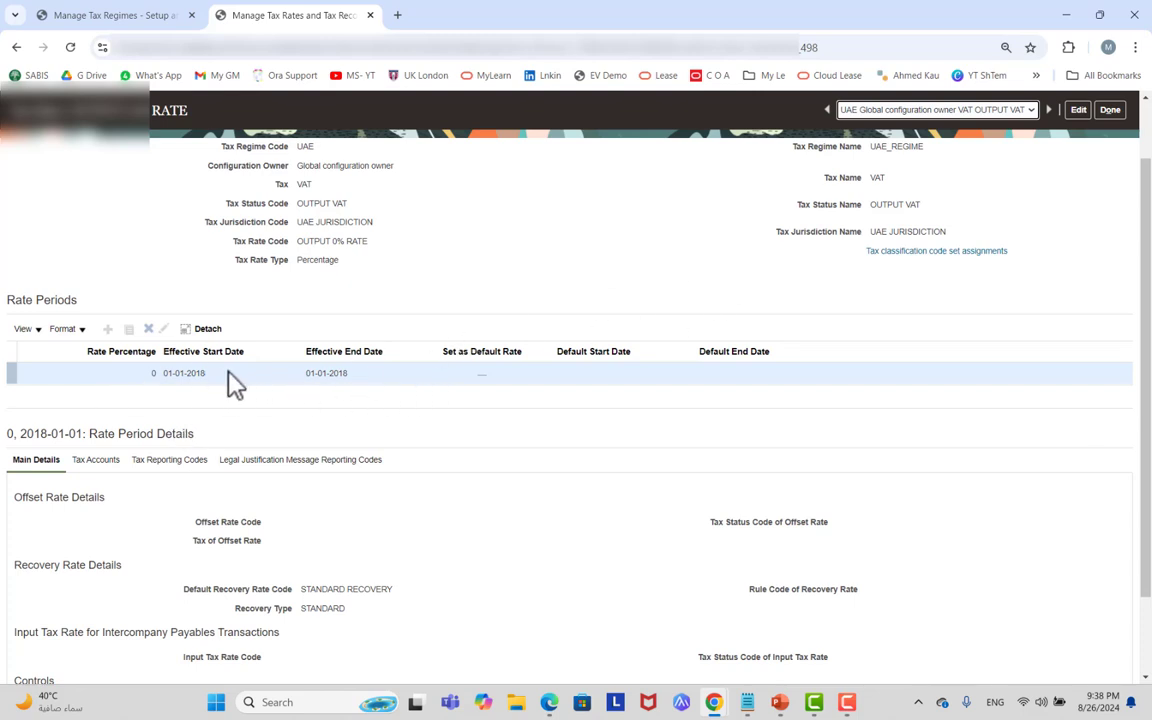
scroll(501, 417, down, 1)
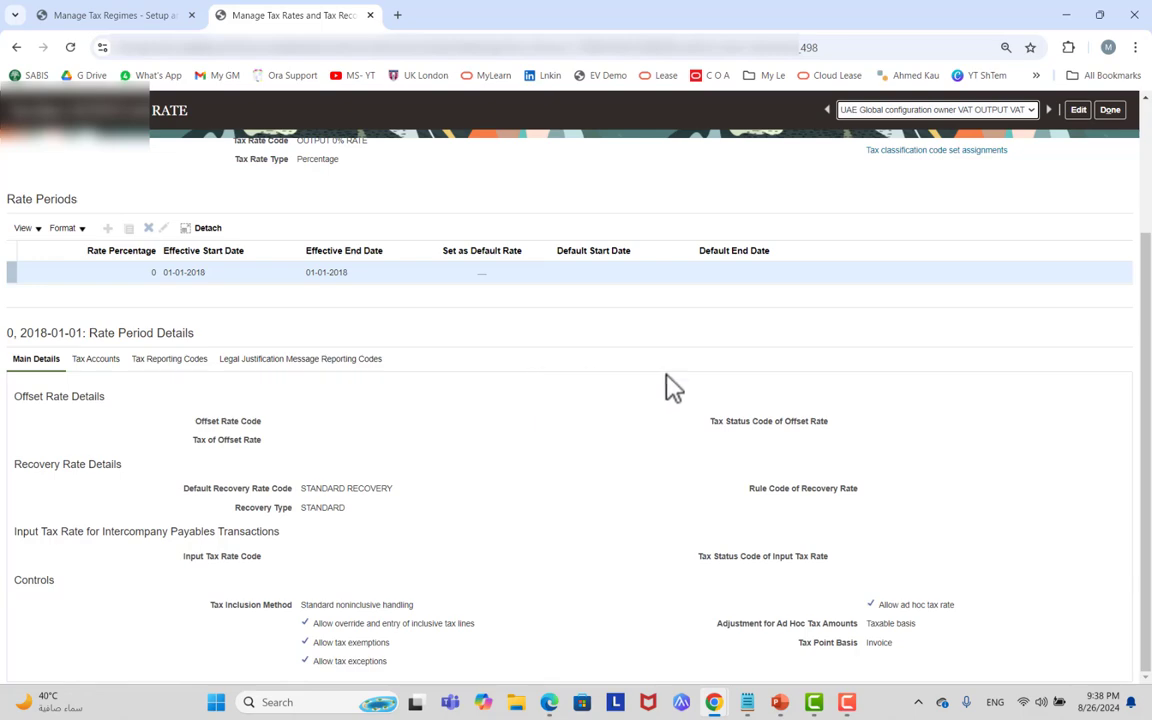
scroll(880, 340, up, 2)
click(1110, 174)
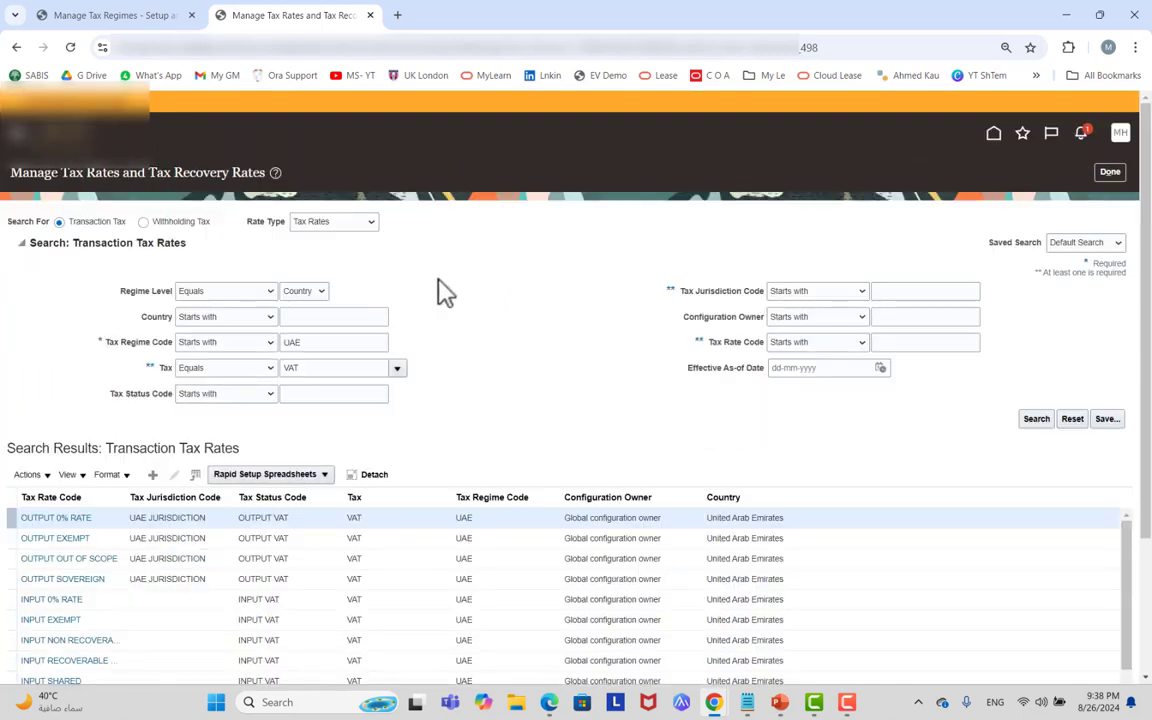
Open the INPUT NON RECOVERABLE STANDARD tax rate and review its rate period and recovery rate details.
scroll(450, 321, down, 2)
click(80, 490)
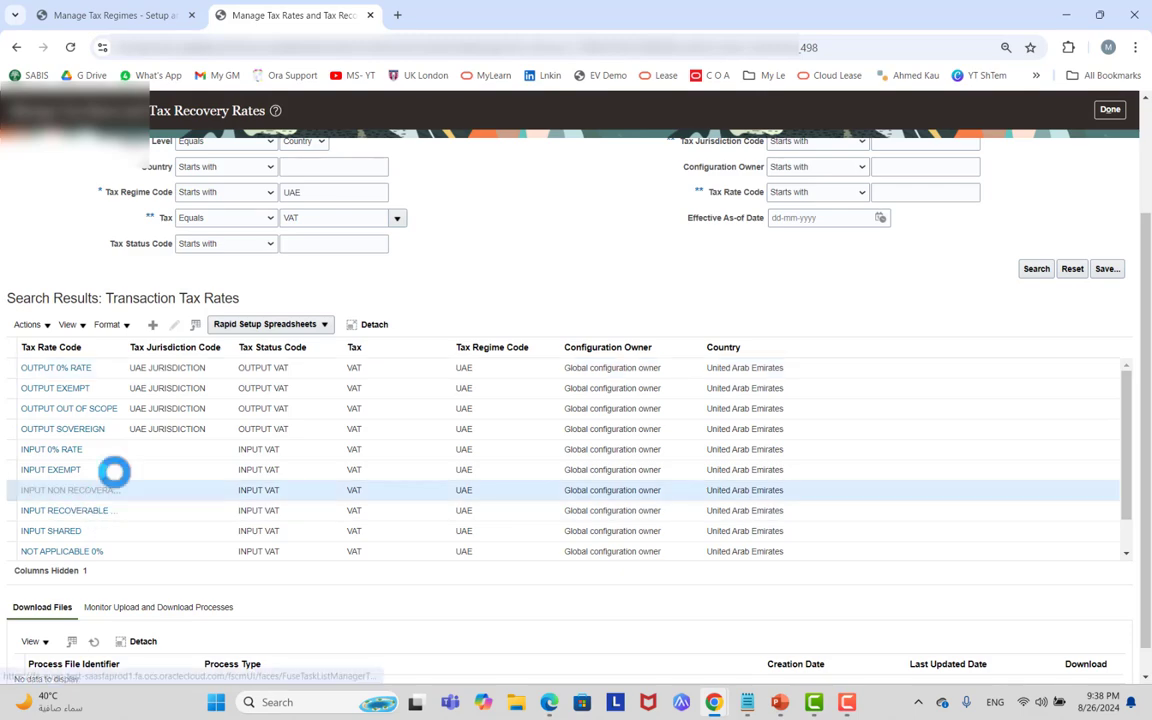
scroll(531, 266, down, 1)
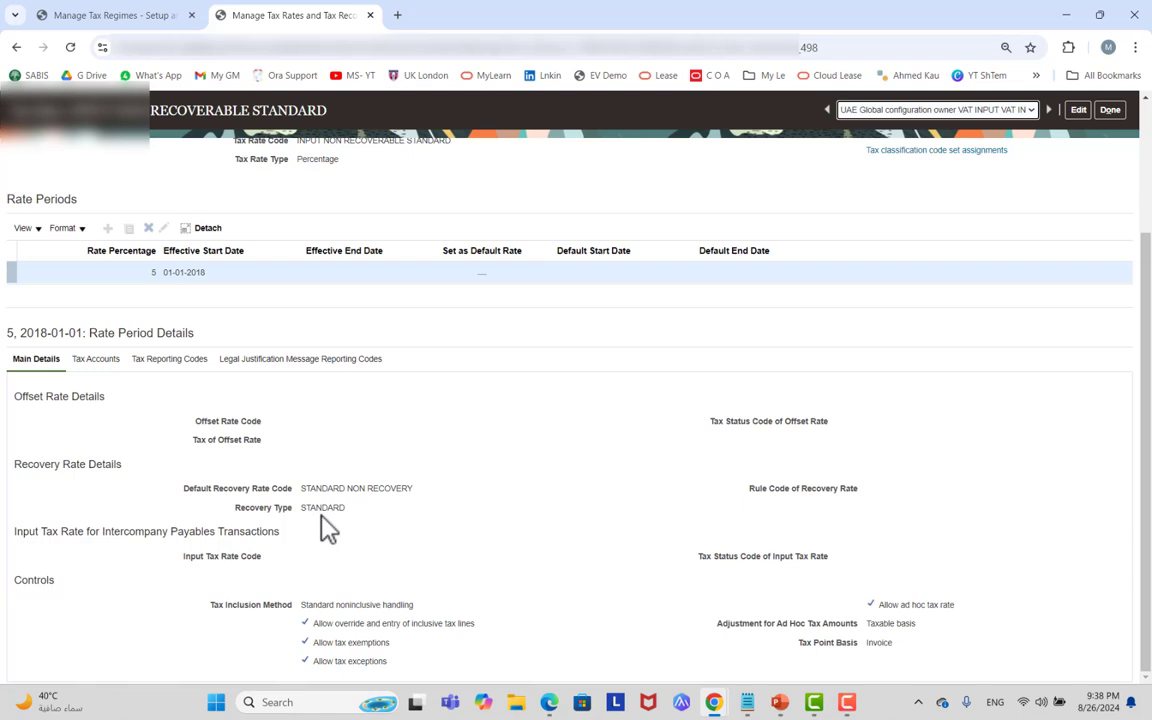
Review the default recovery rate code of the INPUT NON RECOVERABLE STANDARD tax rate and return to the search results.
scroll(322, 528, up, 3)
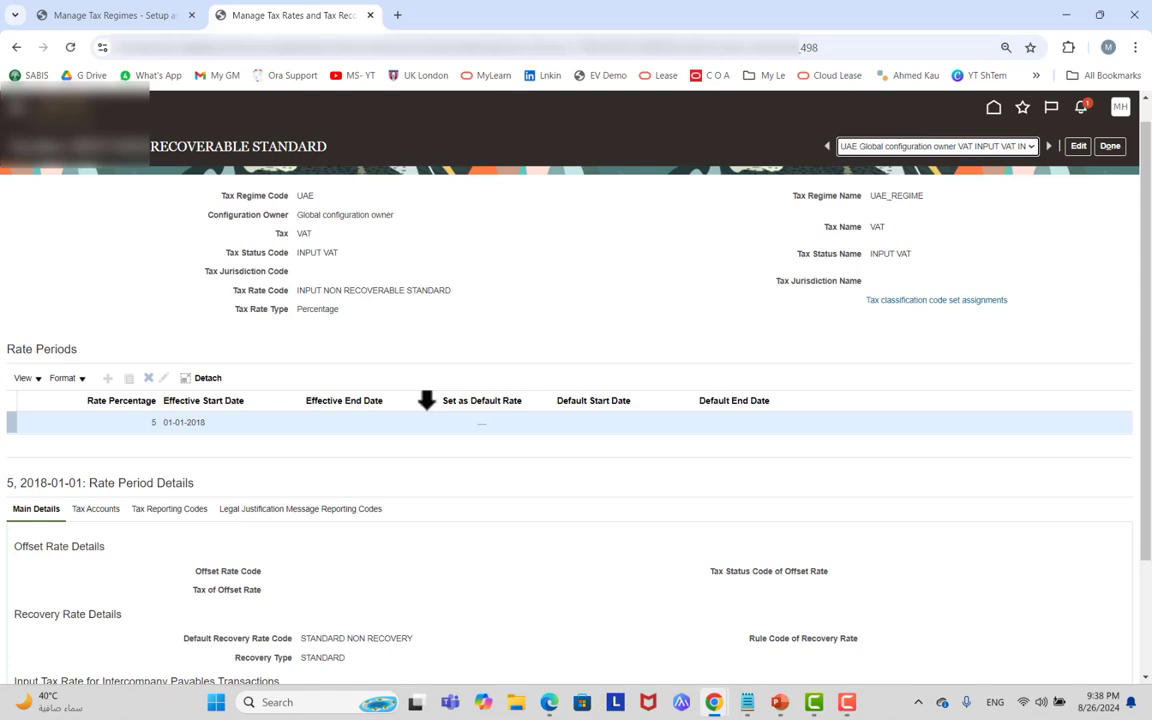
drag(184, 638, 292, 650)
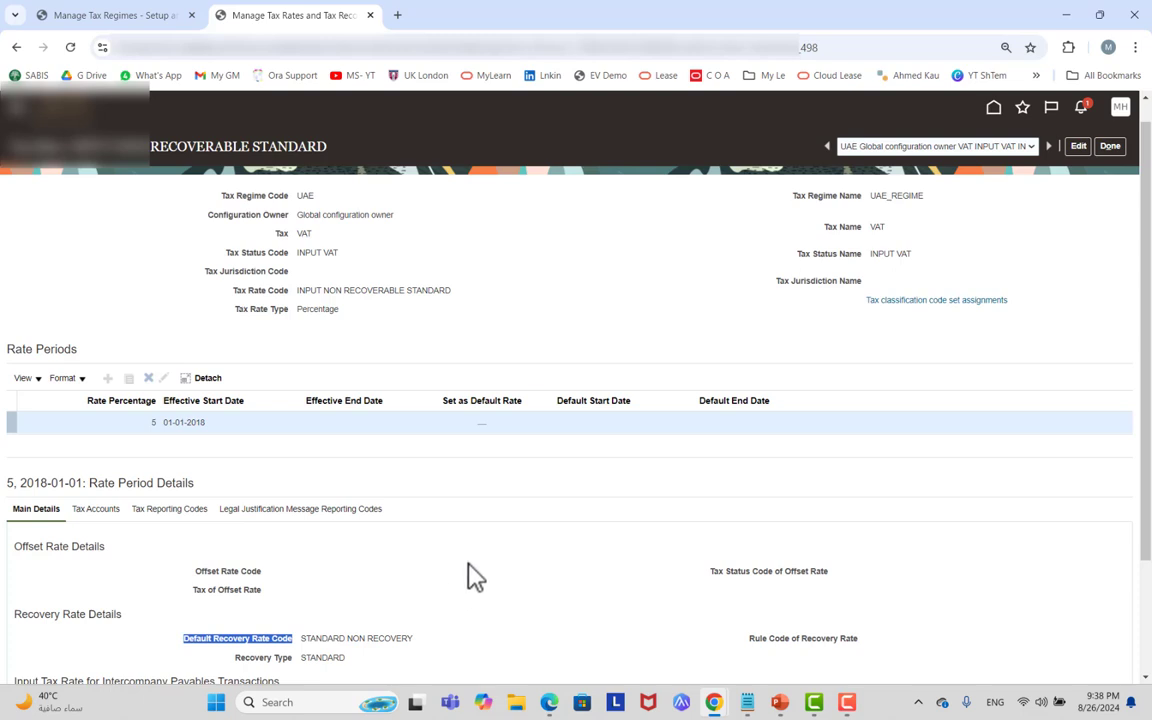
scroll(478, 567, down, 1)
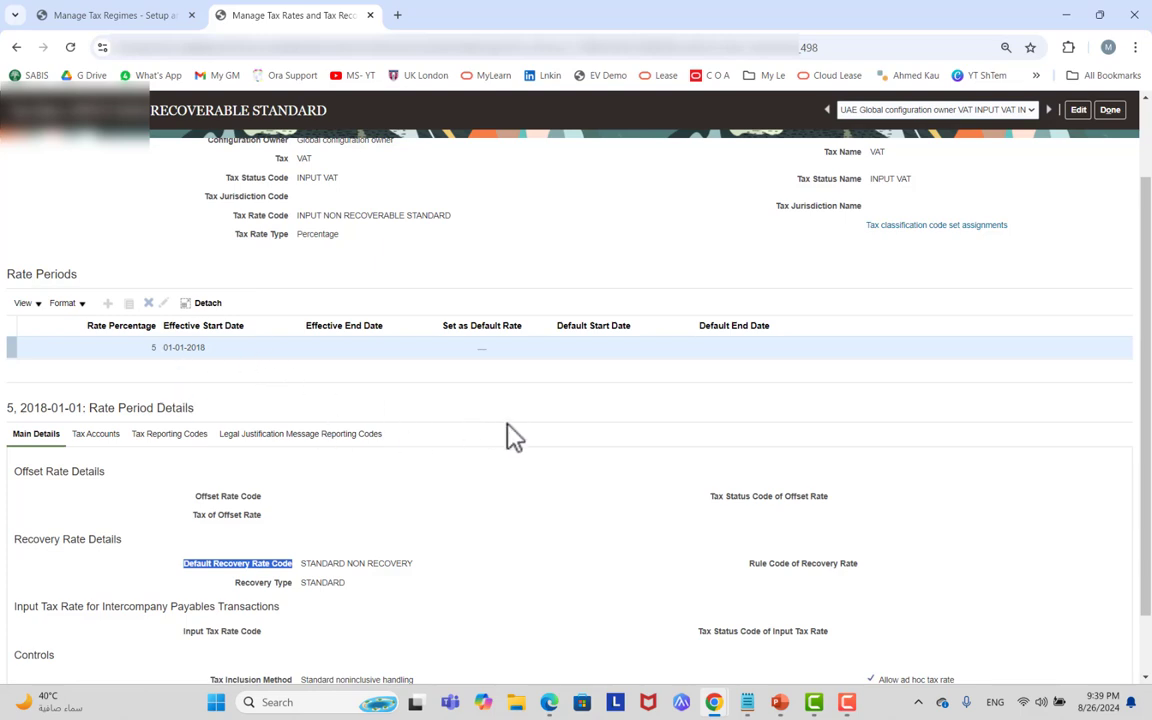
scroll(512, 437, up, 5)
click(1108, 174)
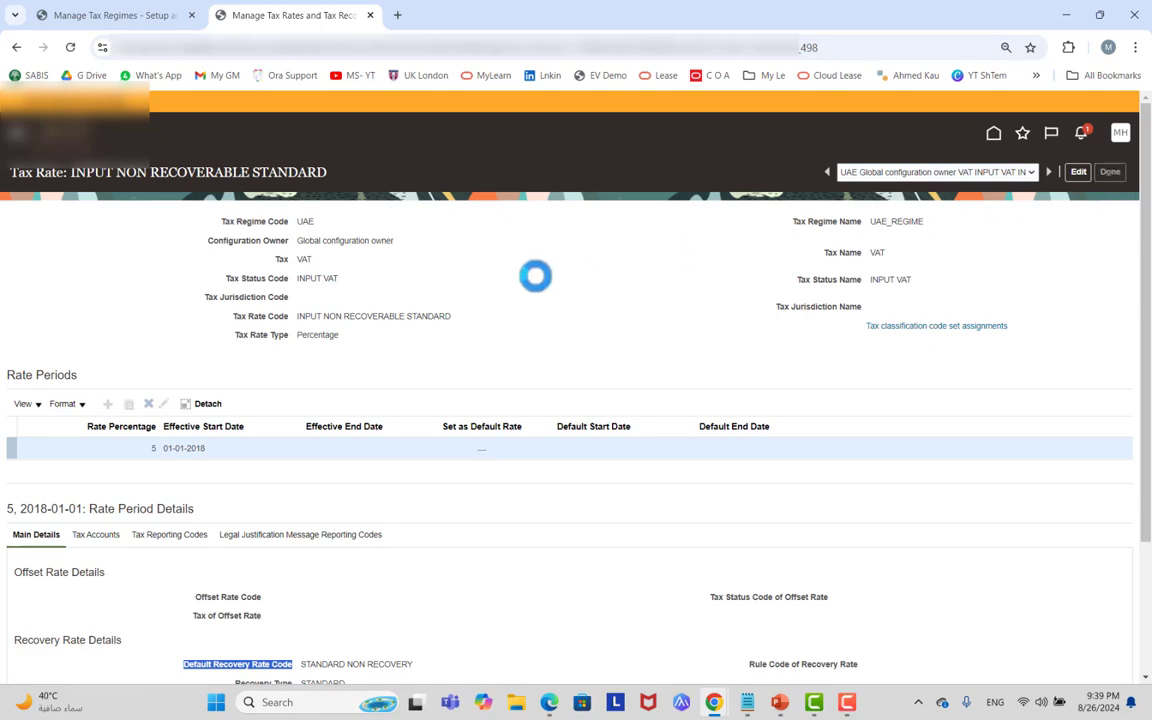
Open the INPUT RECOVERABLE STANDARD tax rate and display the tax accounts of its rate period with their account details.
scroll(520, 350, down, 3)
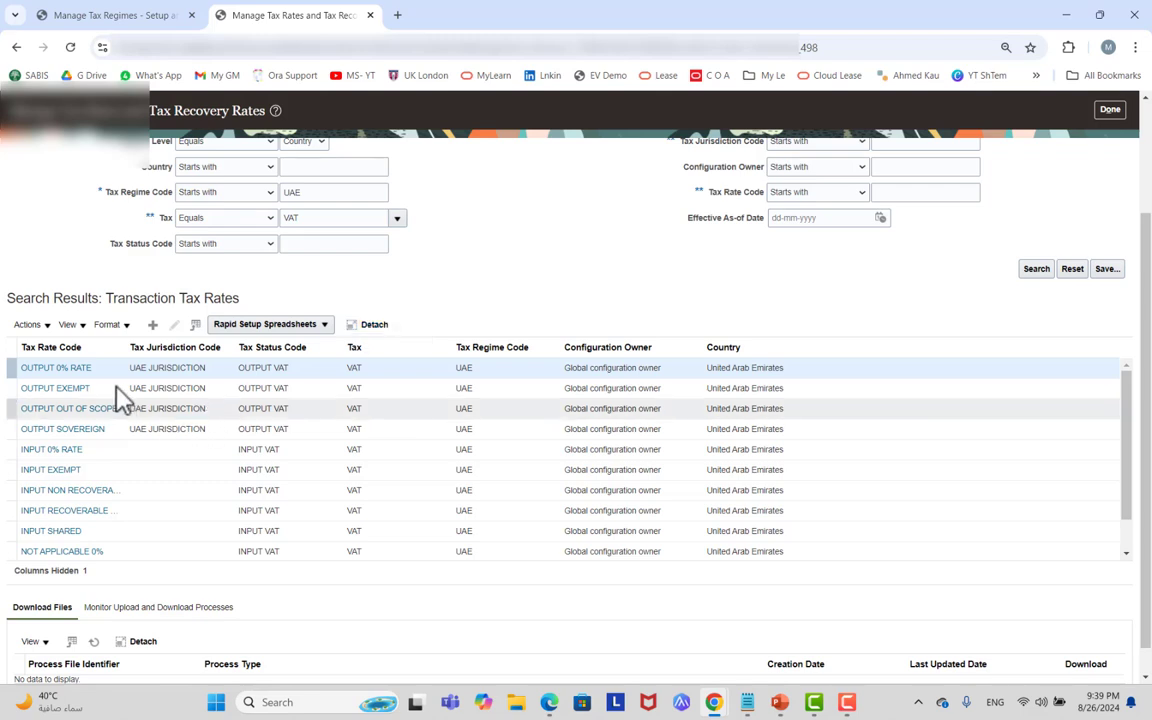
click(90, 511)
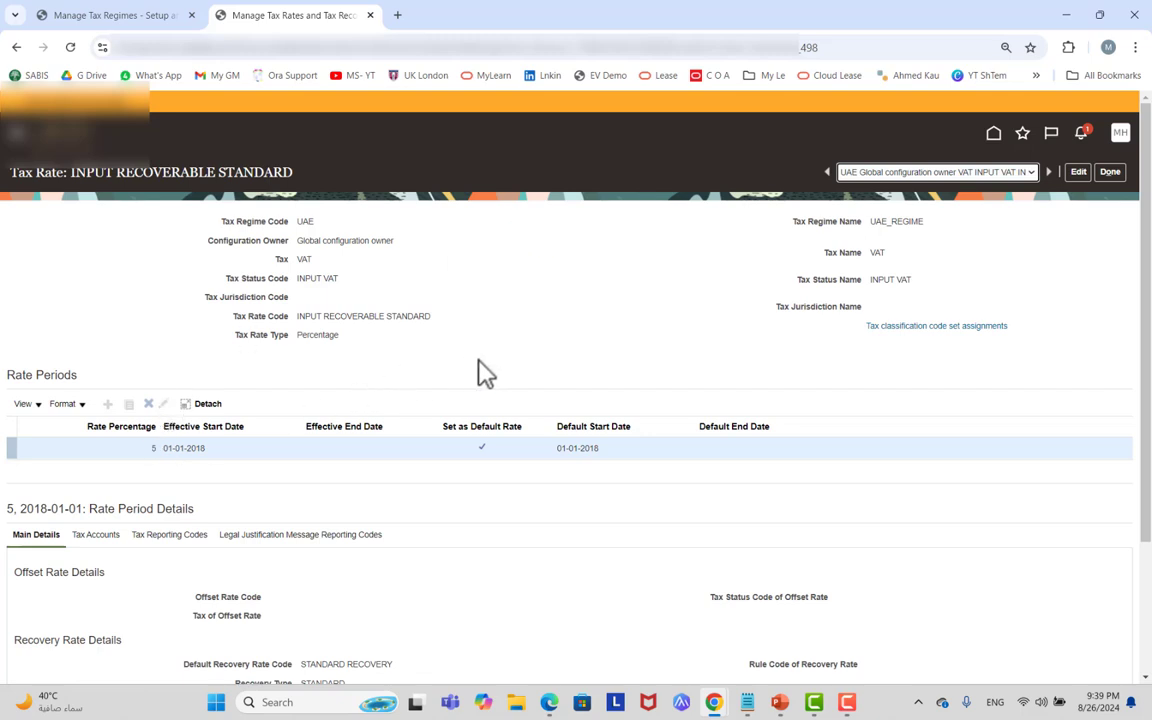
scroll(502, 368, down, 1)
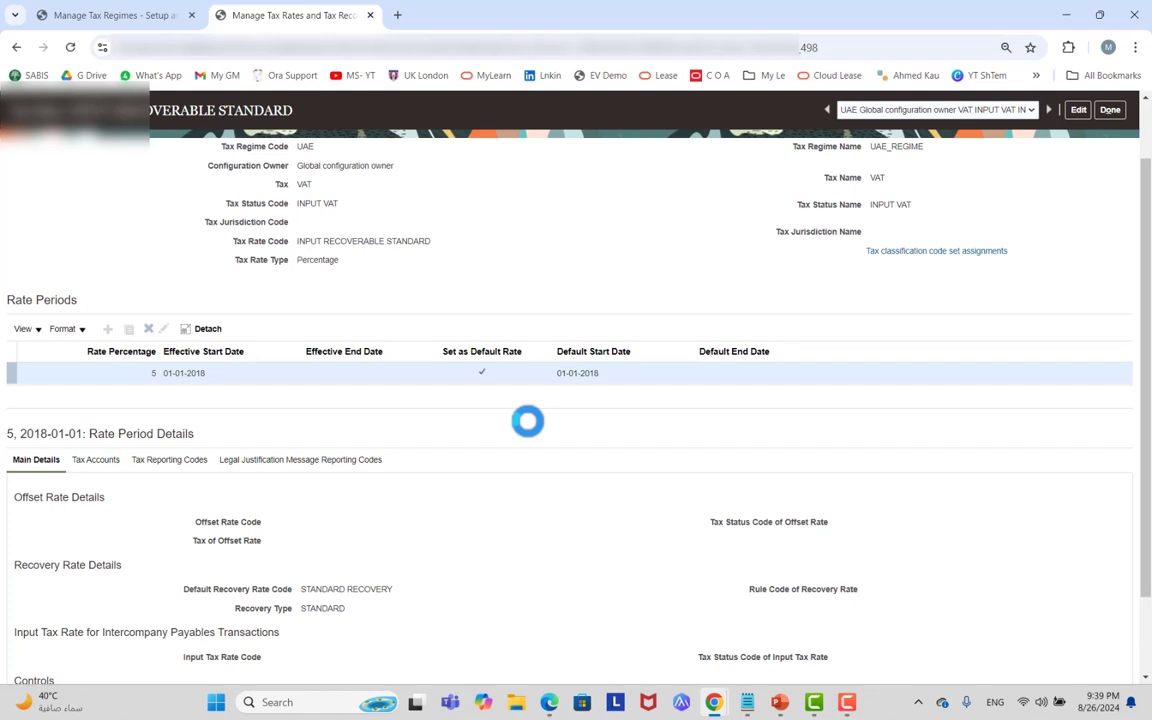
scroll(528, 425, down, 1)
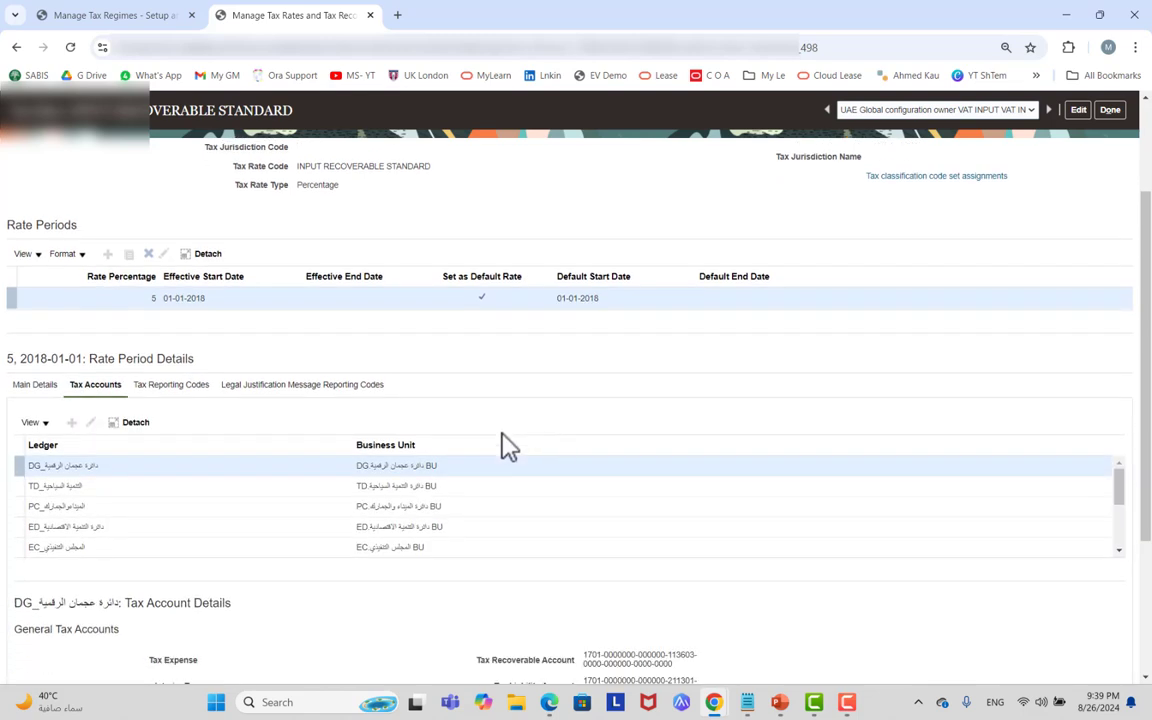
scroll(172, 476, down, 1)
scroll(399, 527, down, 2)
scroll(368, 514, down, 1)
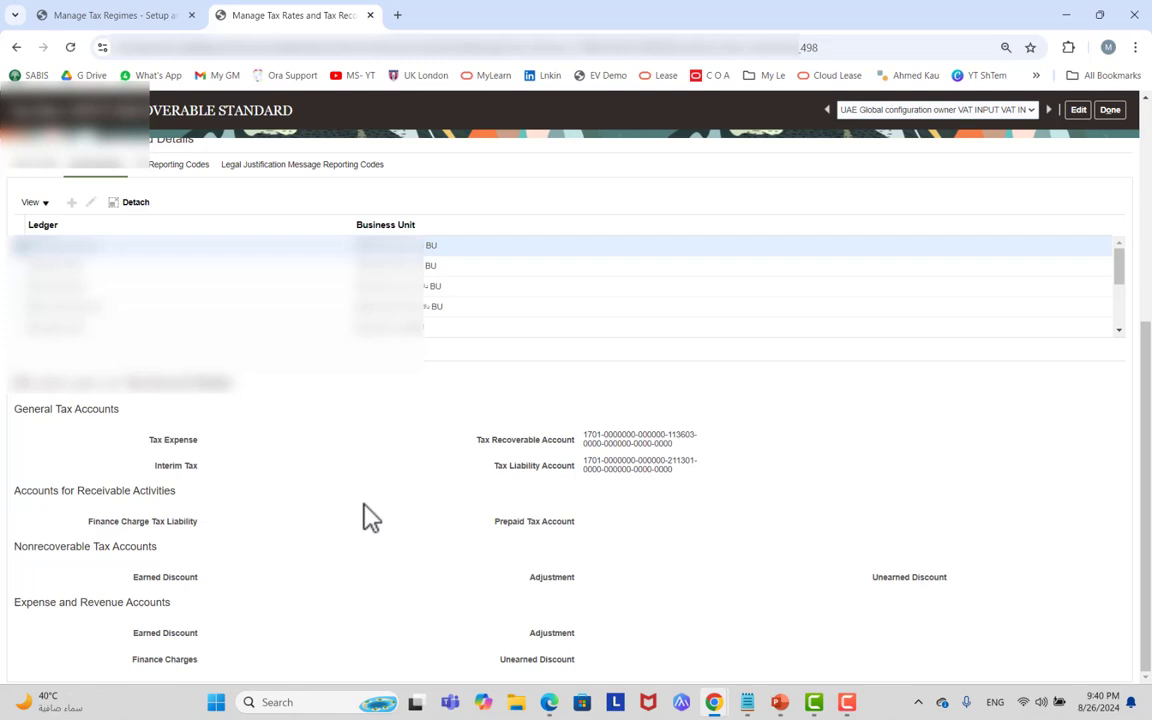
Examine the general tax accounts and accounts for receivable activities of INPUT RECOVERABLE STANDARD, and return to the search results.
click(208, 470)
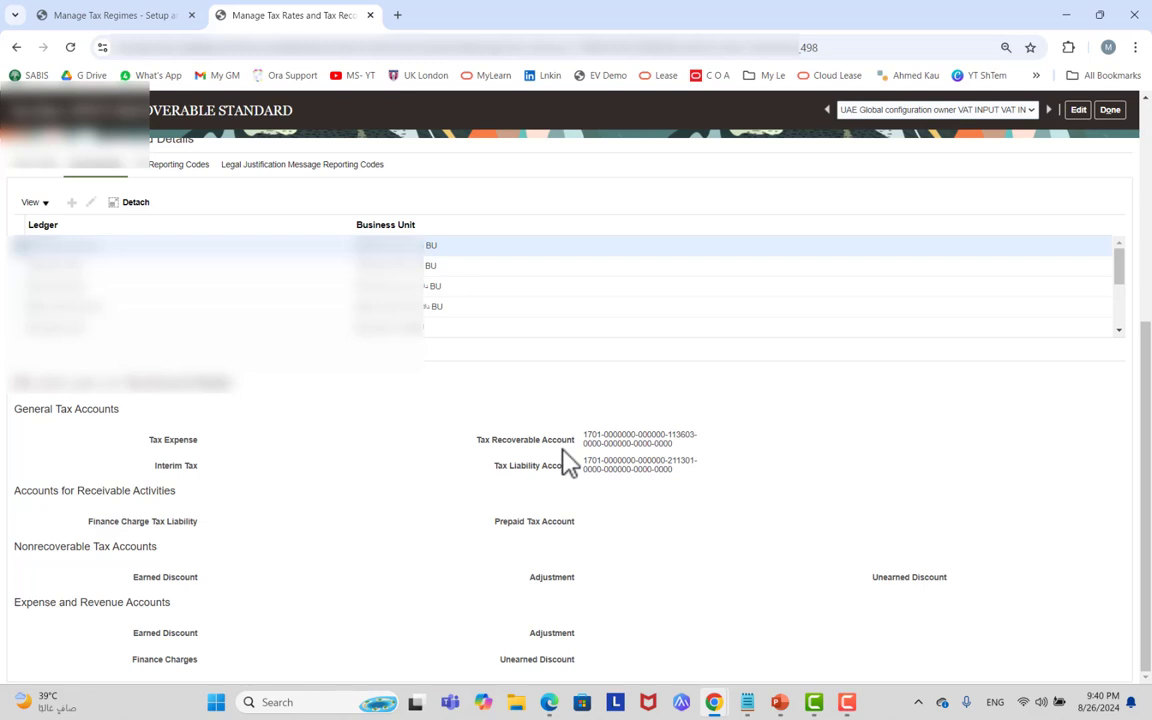
mouse_move(651, 479)
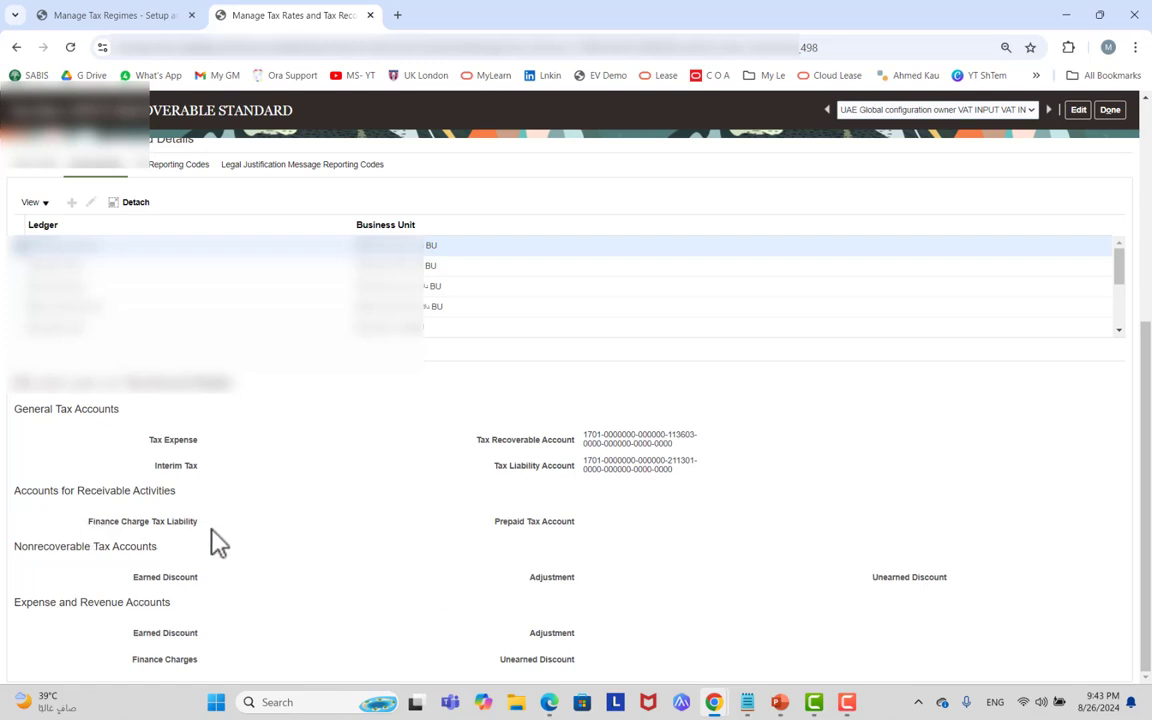
click(142, 522)
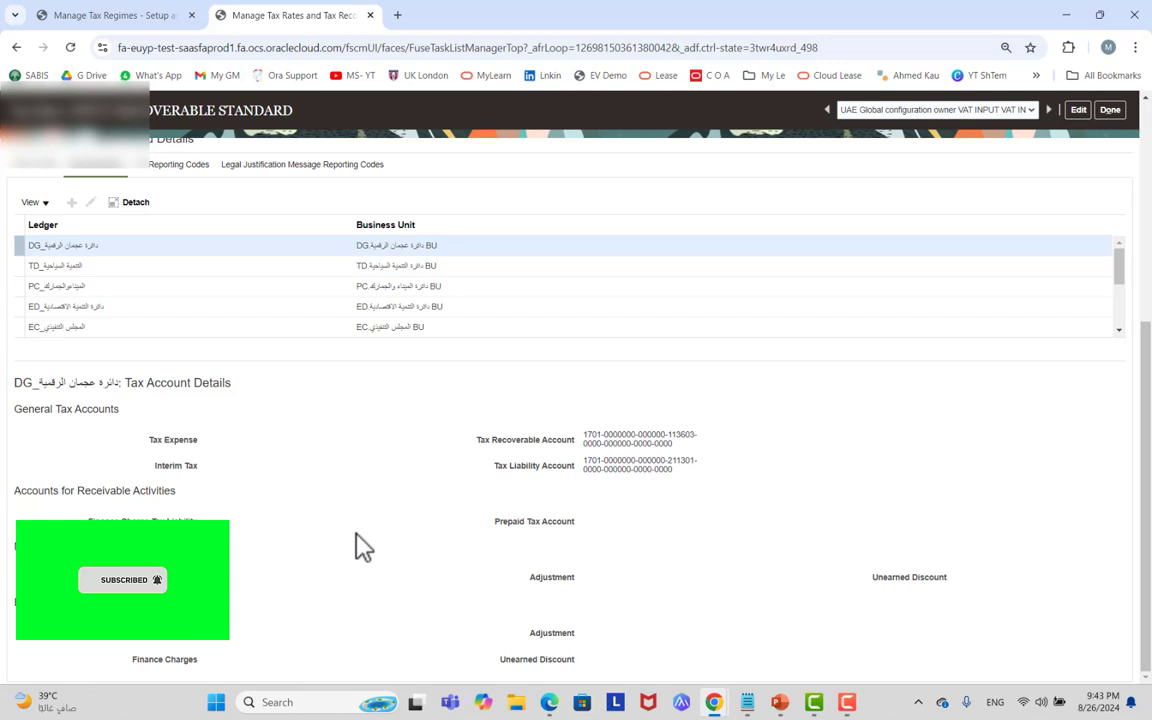
scroll(404, 514, up, 8)
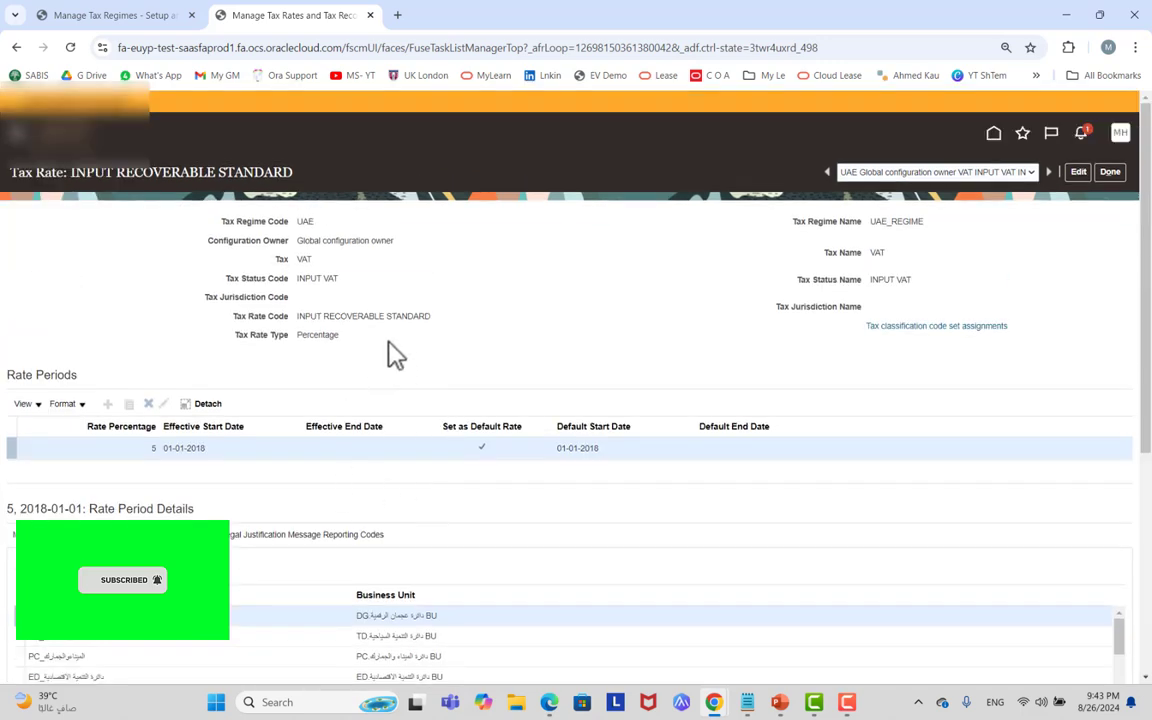
click(1109, 173)
Open the INPUT NON RECOVERABLE STANDARD tax rate and review its rate period and general tax accounts.
scroll(321, 406, down, 2)
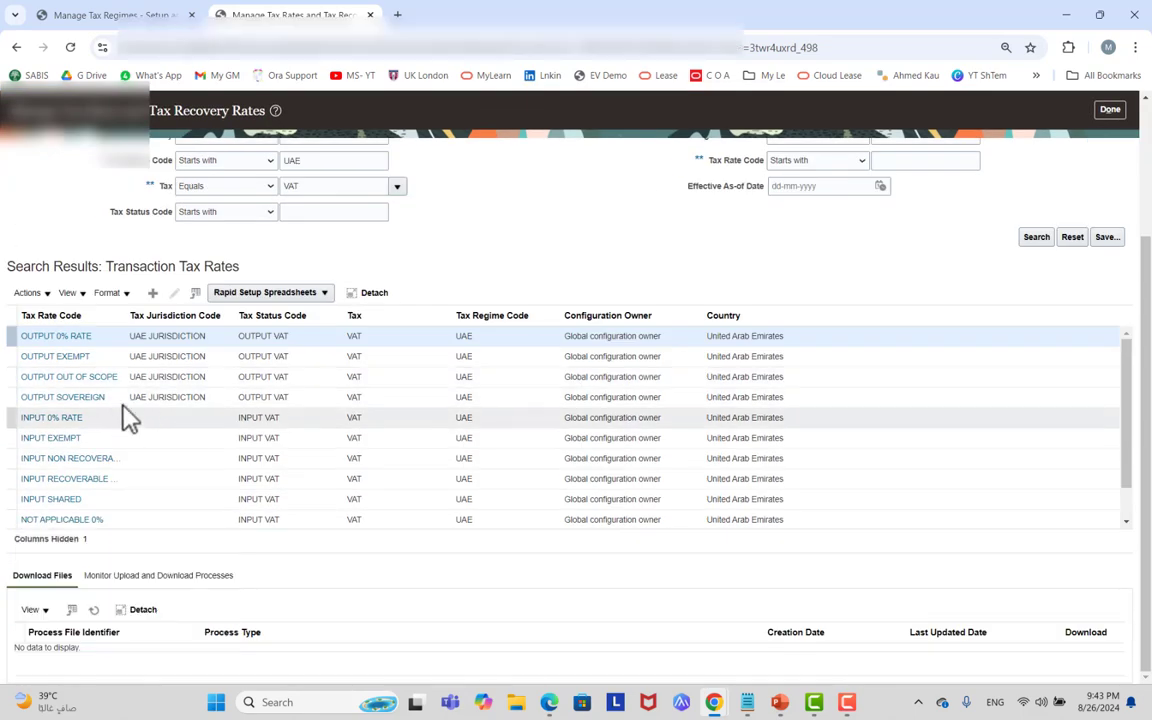
click(80, 458)
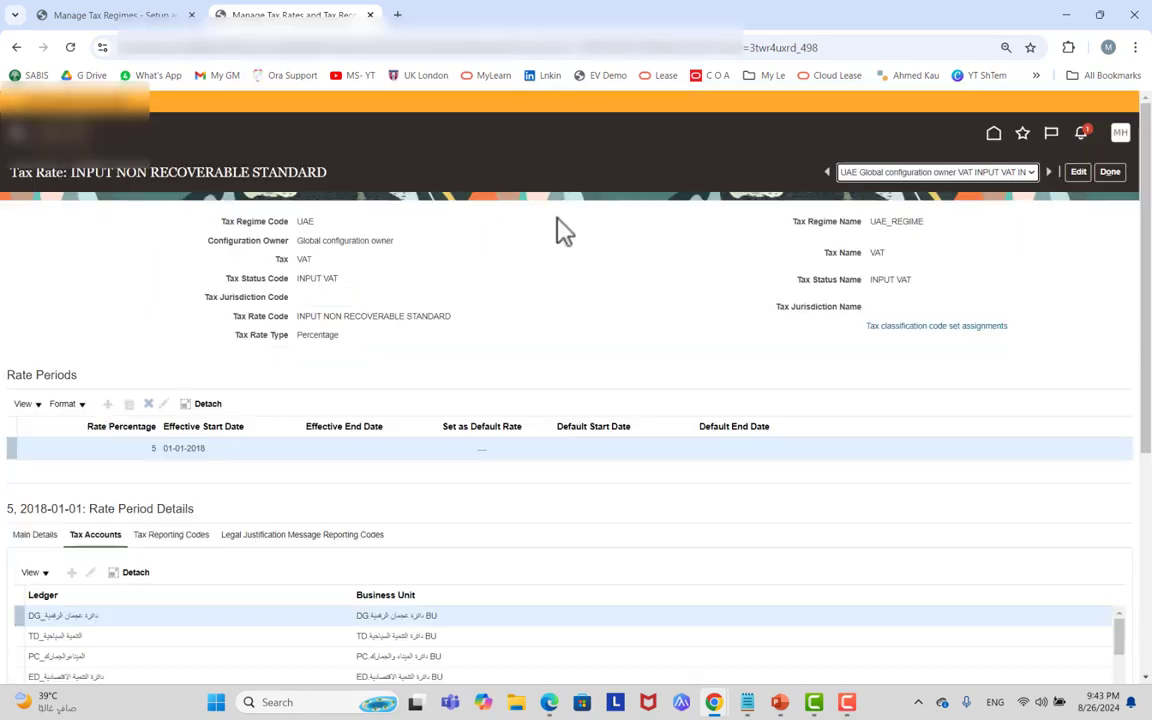
scroll(112, 320, down, 4)
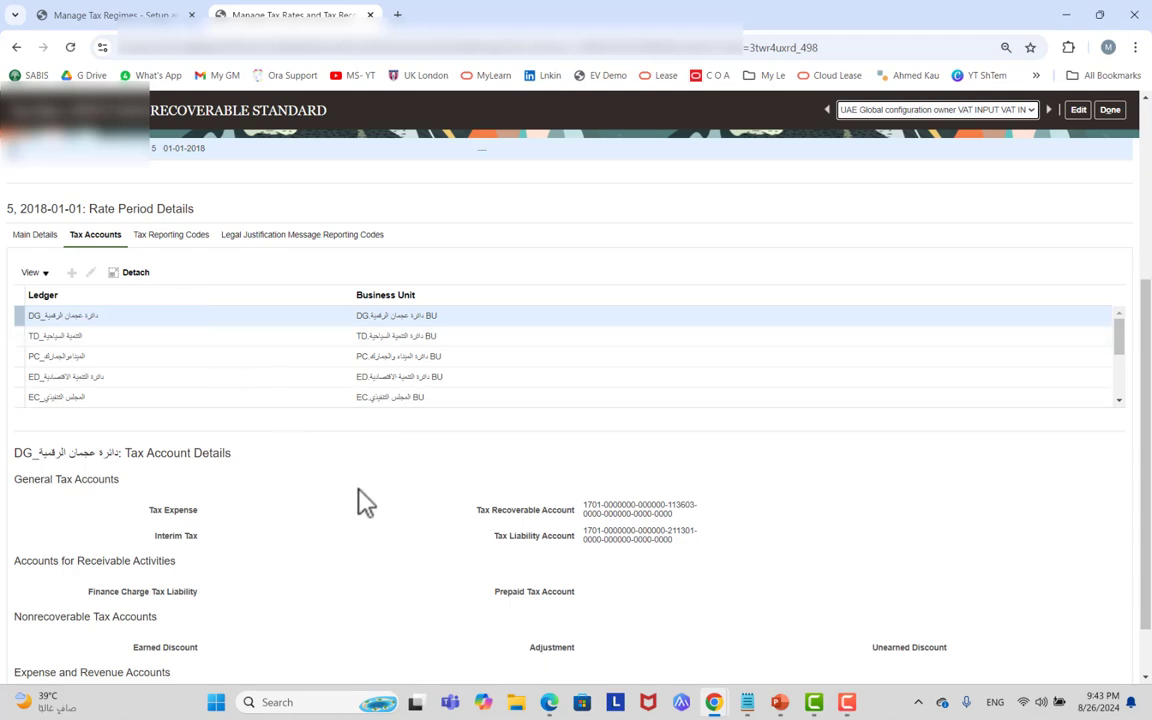
scroll(360, 500, down, 1)
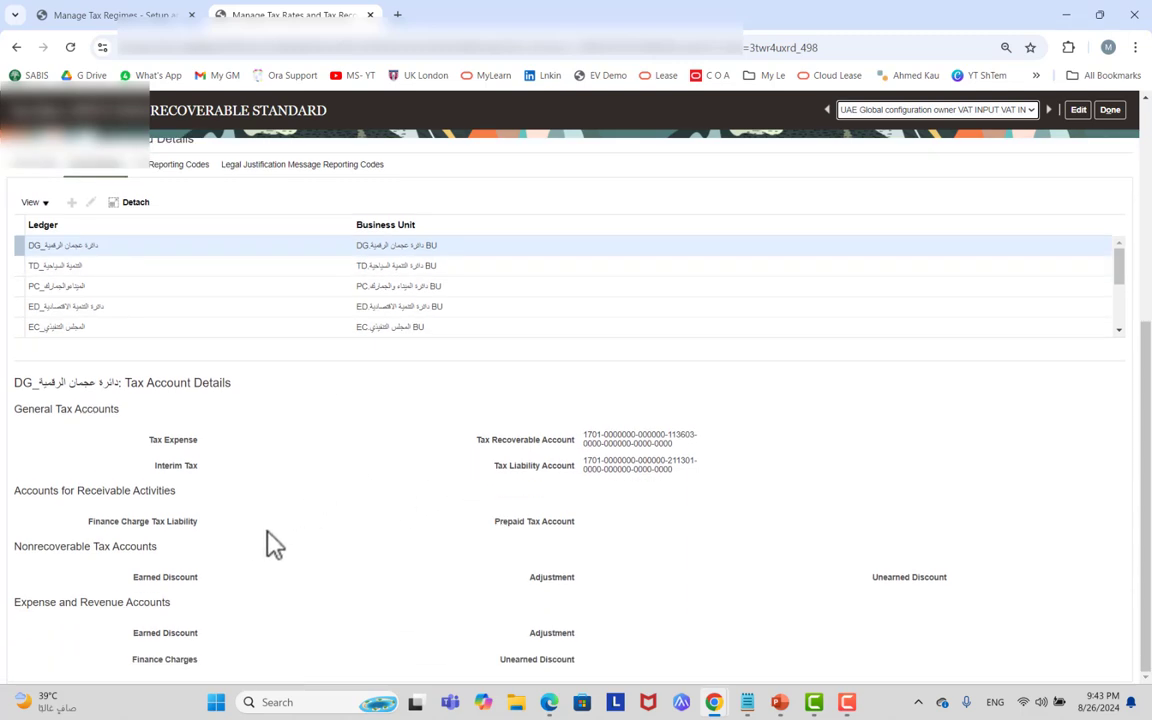
scroll(270, 540, up, 4)
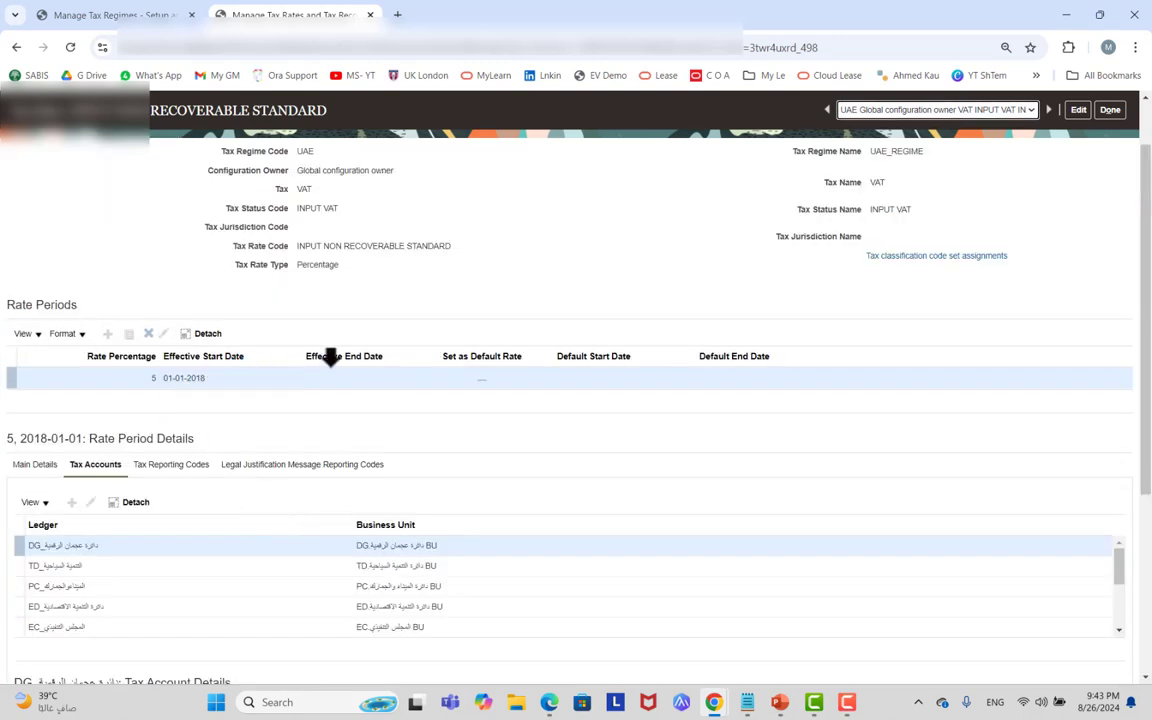
scroll(370, 400, down, 4)
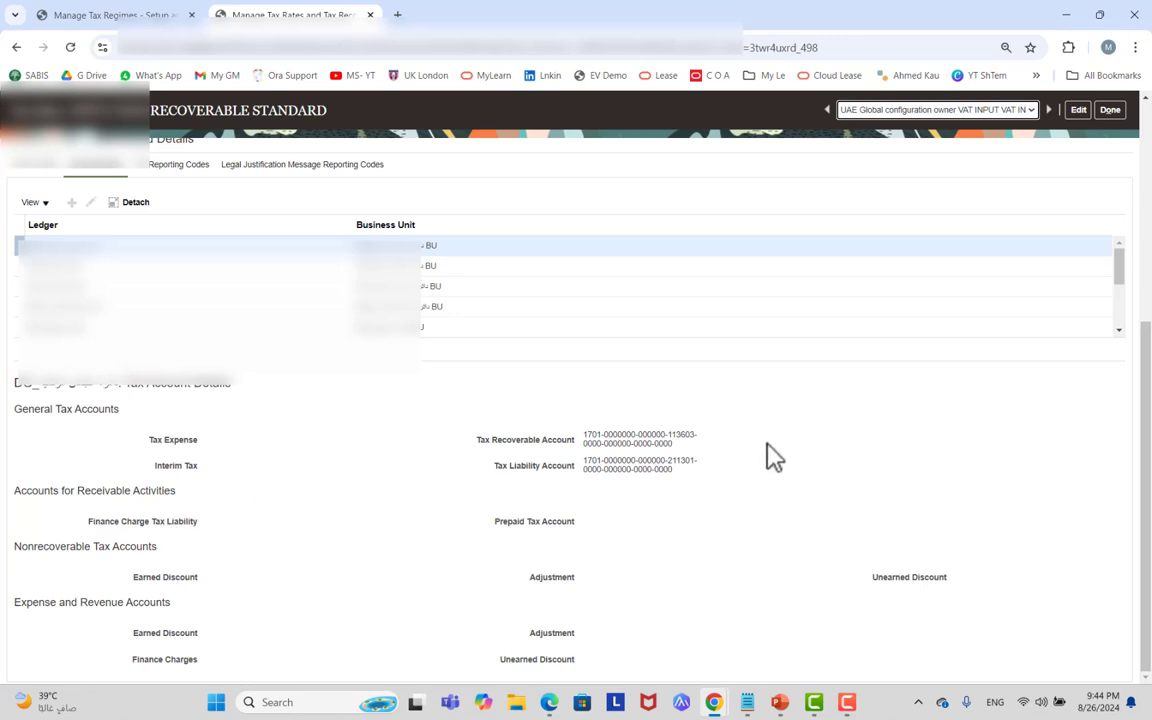
Recheck the tax account details of the non-recoverable rate and switch to the Agenda slide in PowerPoint.
scroll(770, 456, up, 1)
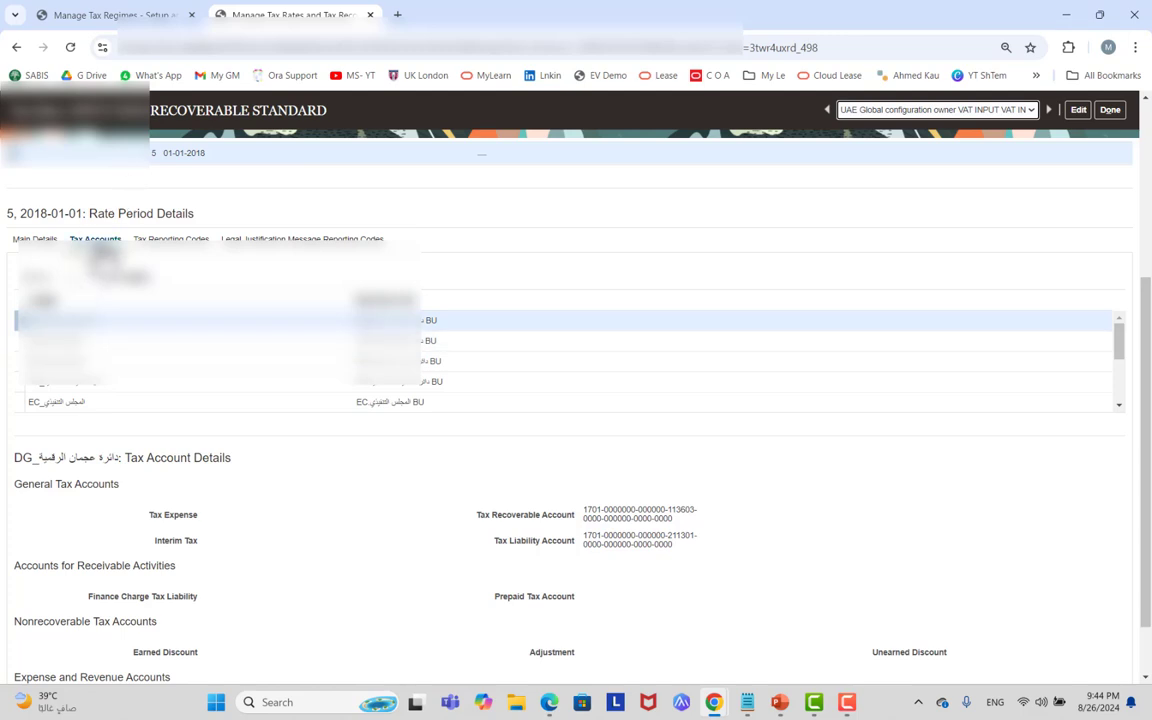
scroll(558, 537, down, 1)
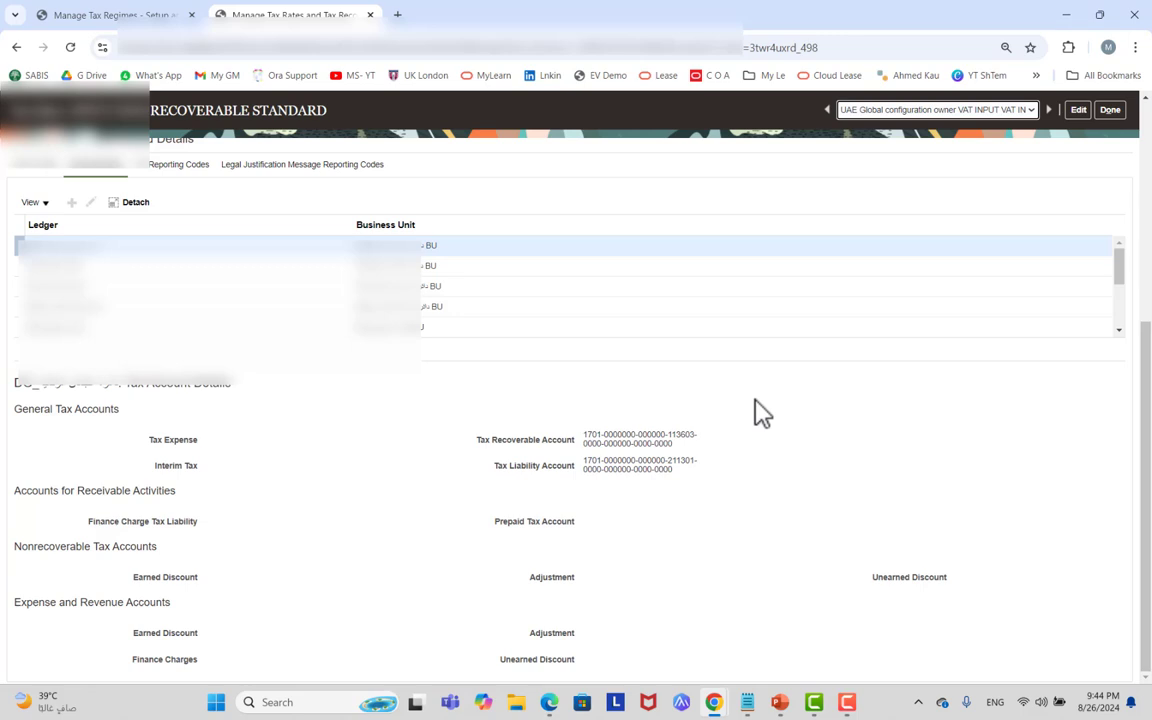
key(alt+Tab)
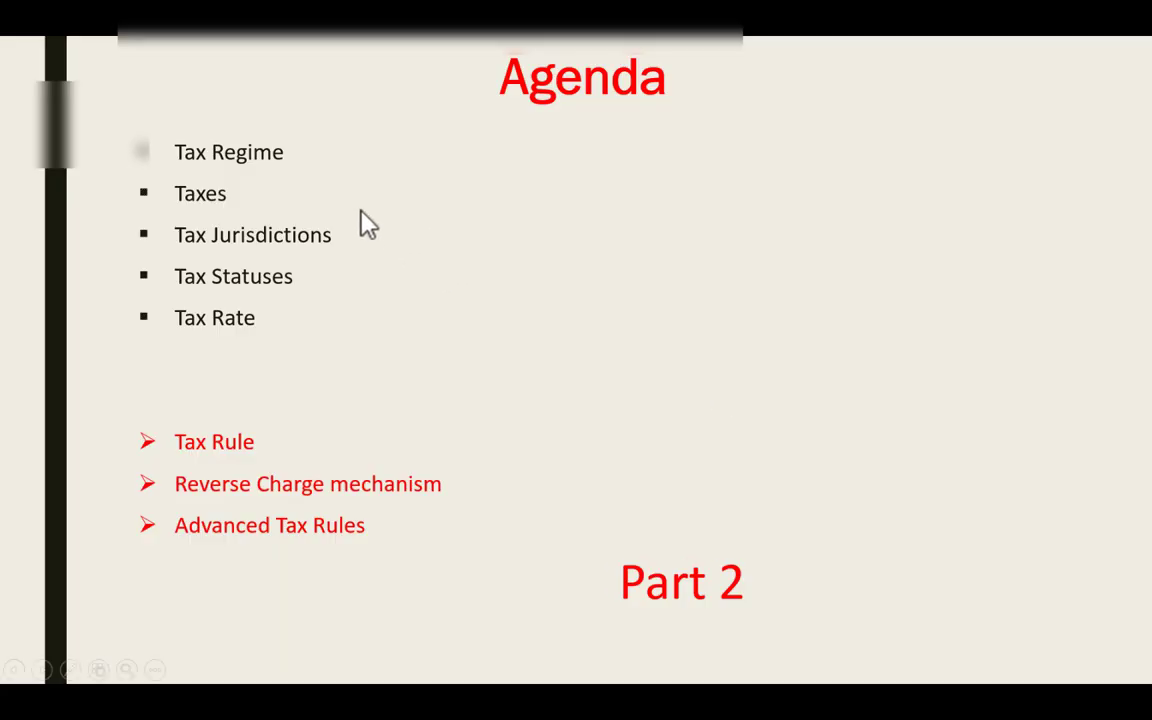